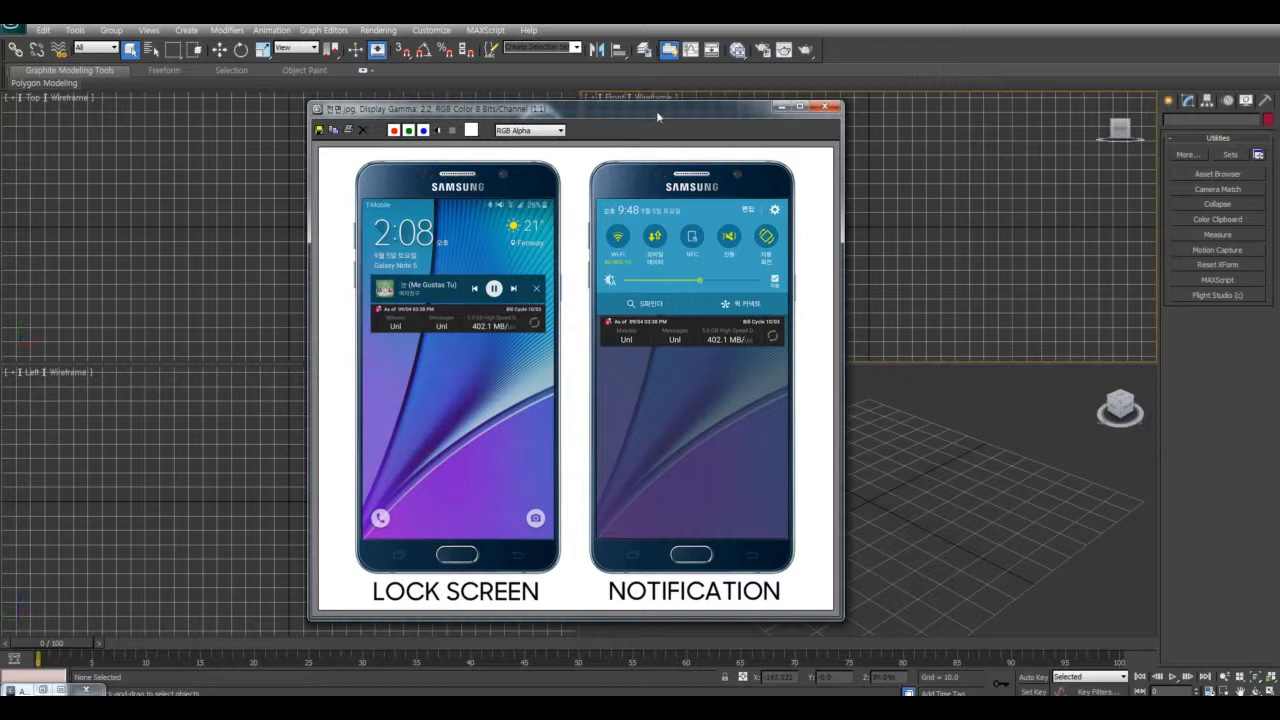
Switch to a blank Notepad document and set its font size to 16
click(955, 264)
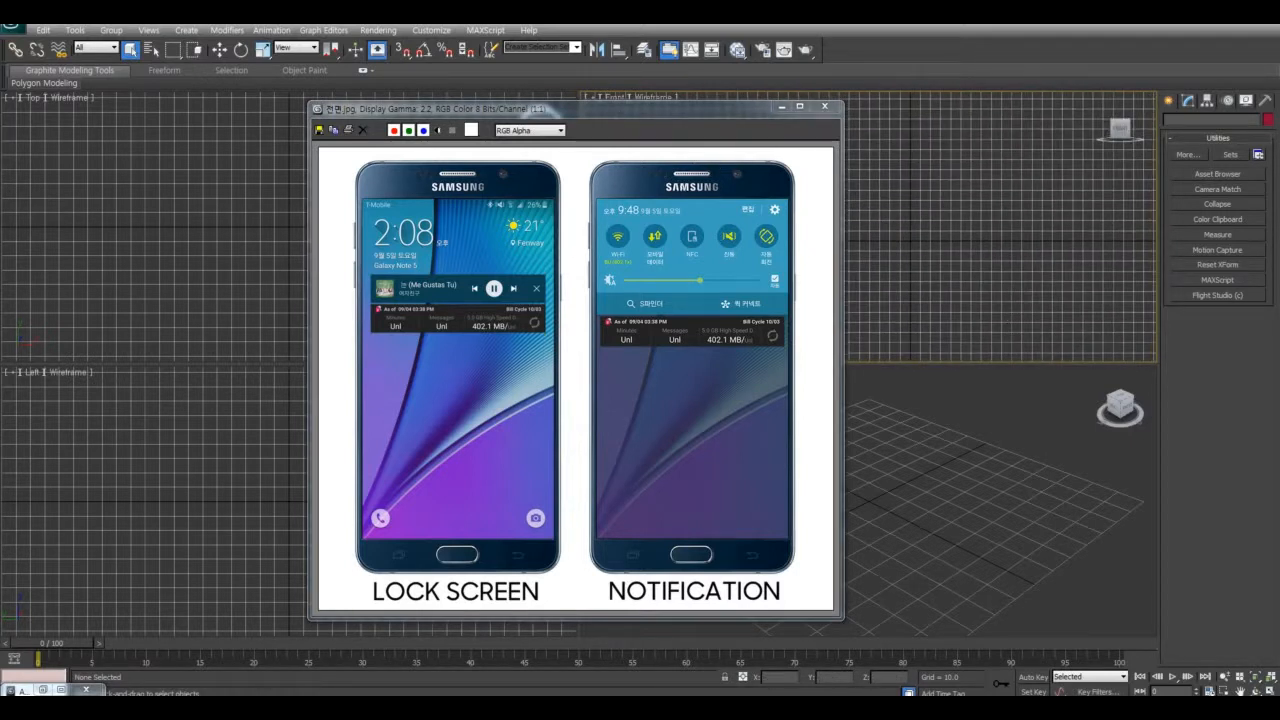
drag(482, 482, 807, 258)
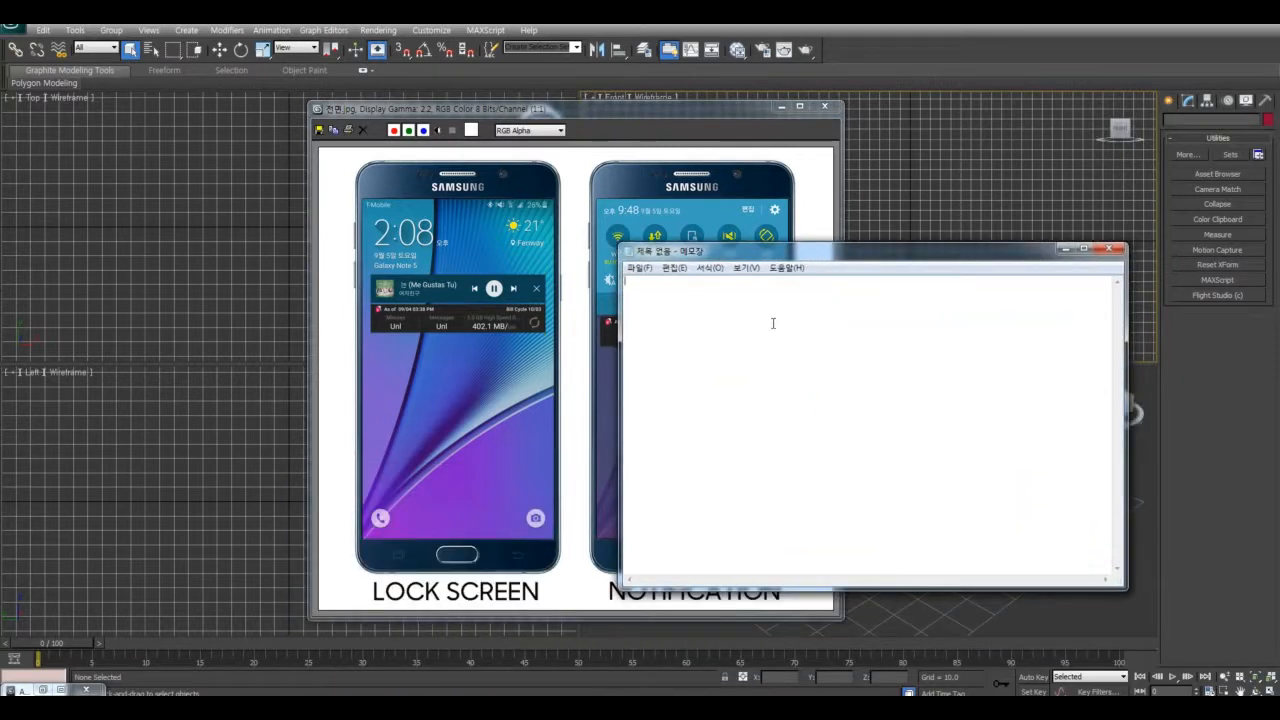
click(712, 268)
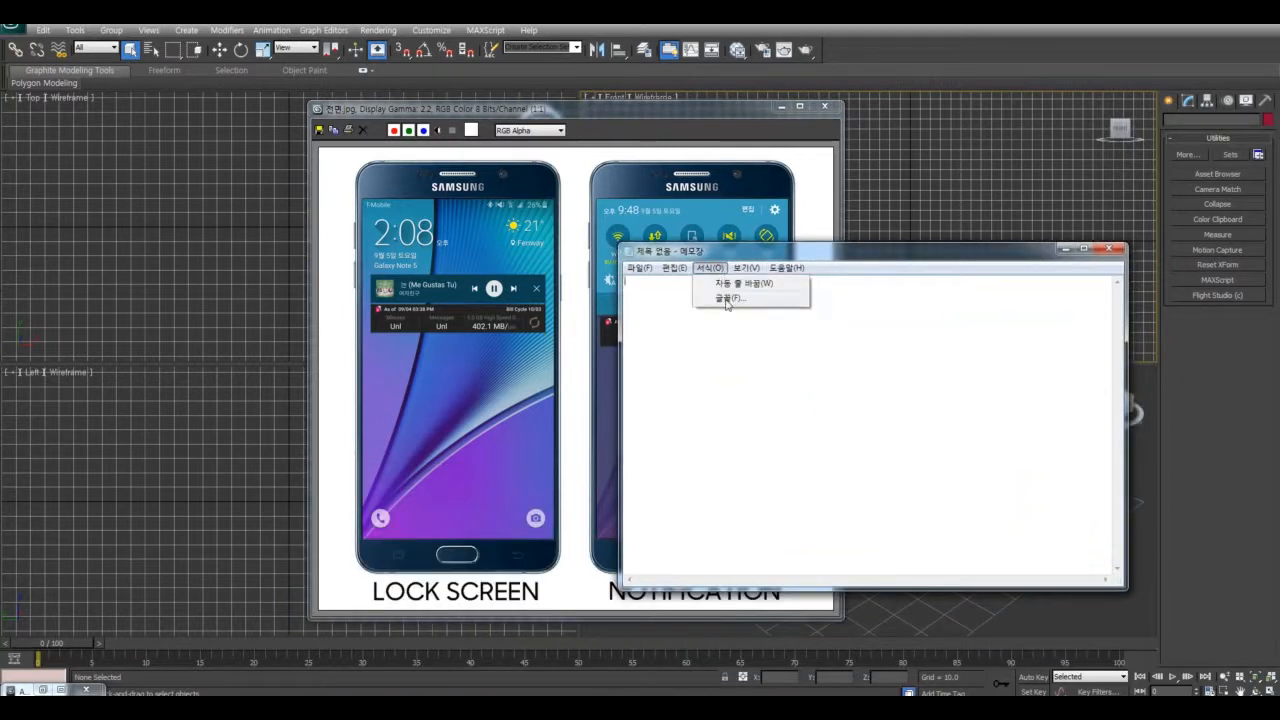
click(727, 299)
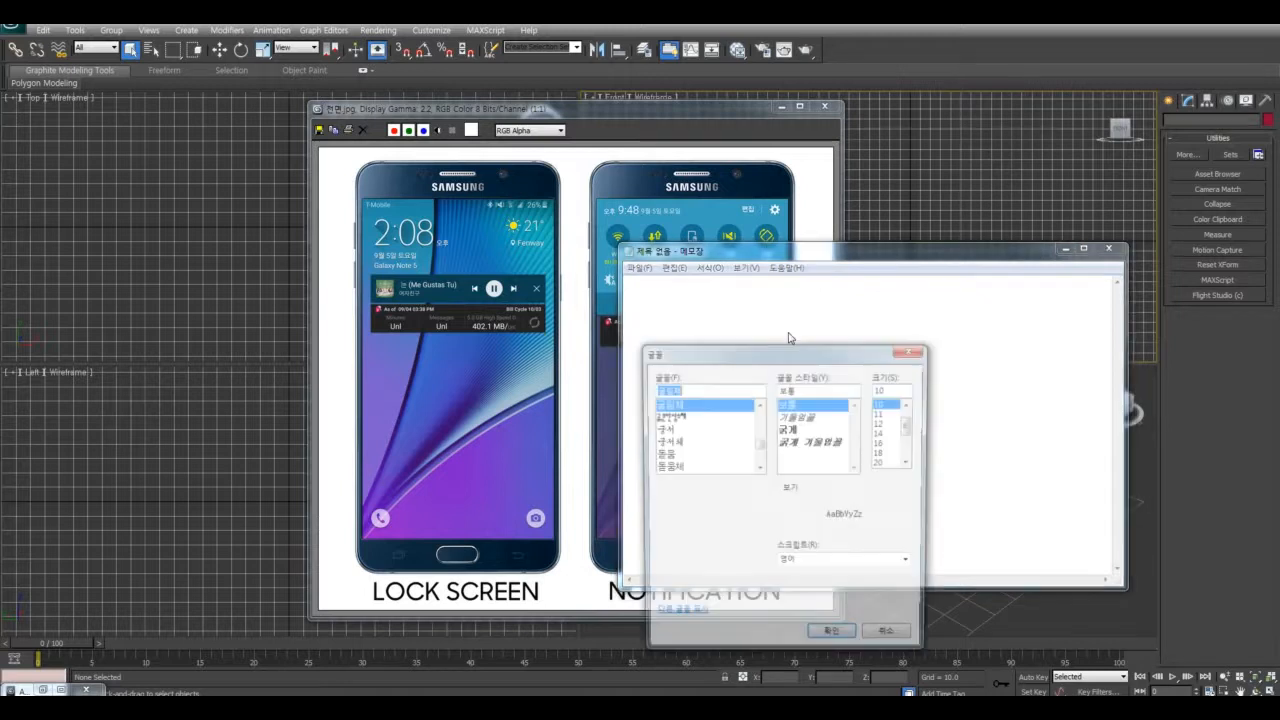
click(881, 443)
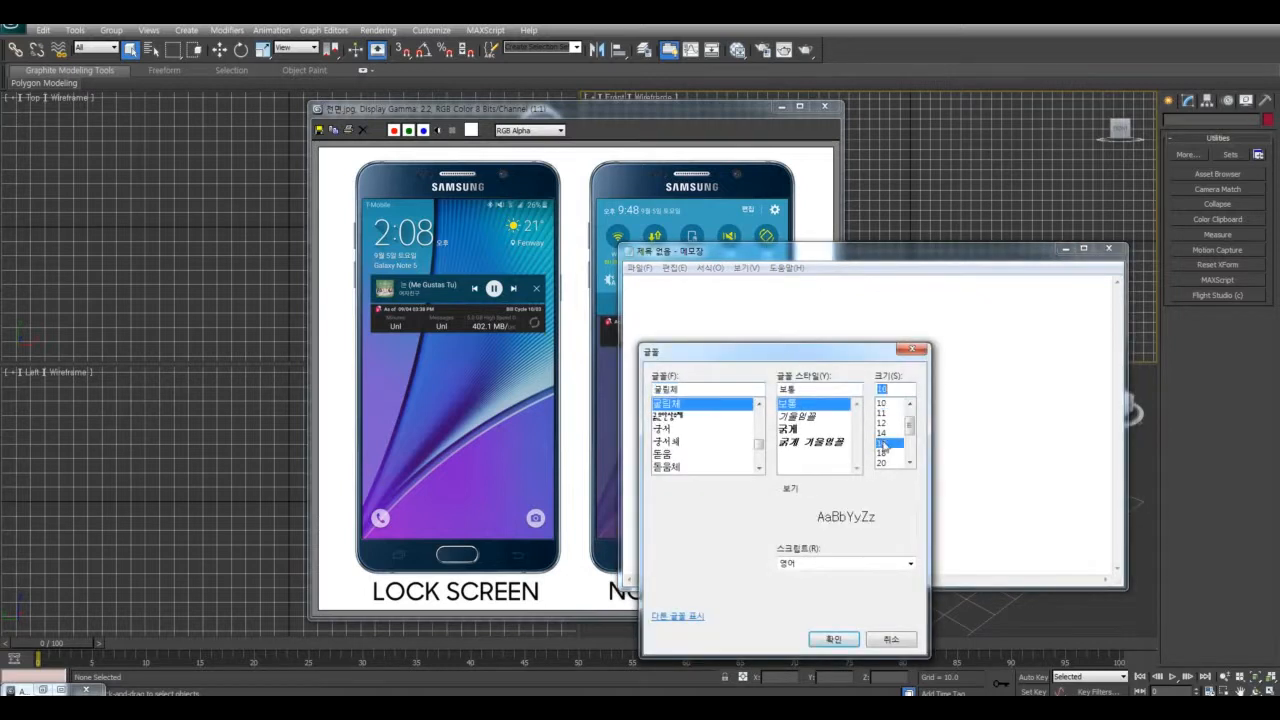
click(833, 639)
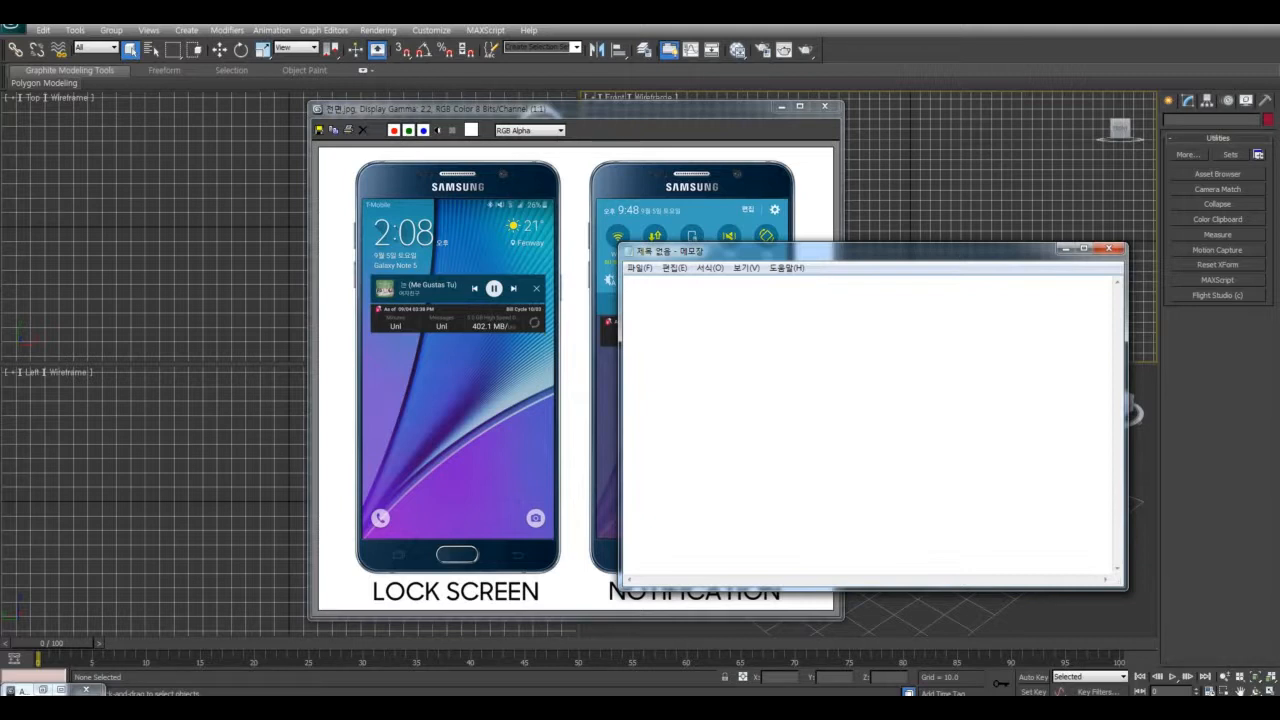
Write the project notes "헨드폰분해조립영상", "20초", "인토르" and "엔딩" on separate lines, dismissing the Windows color scheme prompt
text(ㅇㅔㄹ)
key(BackSpace)
text(ㄴㄷㅡㅍㅗㄴㅂㅜㄴㅎㅐㅈㅗㄹㅣ)
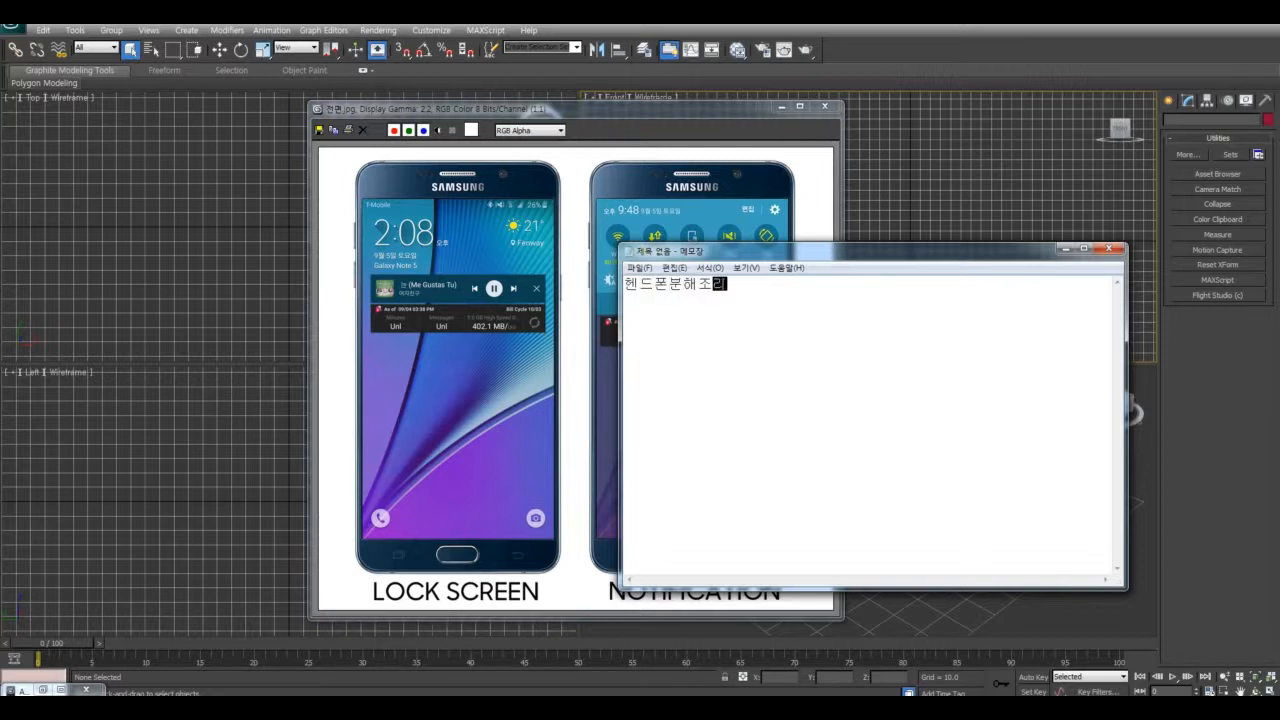
text(ㅂㅇㅕㅇㅅㅏㅇ)
text(20)
text(ㅊㅗ)
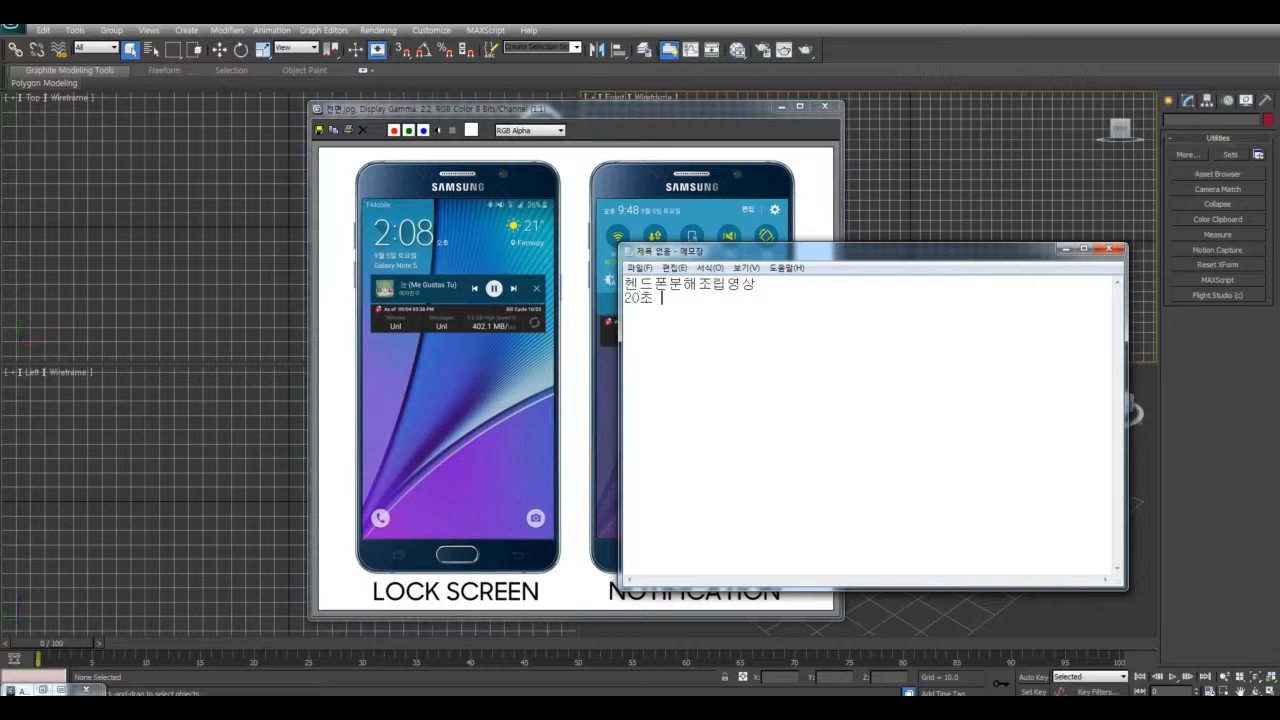
key(Return)
text(ㅇㅣㄴㅌㅗㄹㅡ)
key(Return)
text(ㅇㅔㄴㄷㅣㅇ)
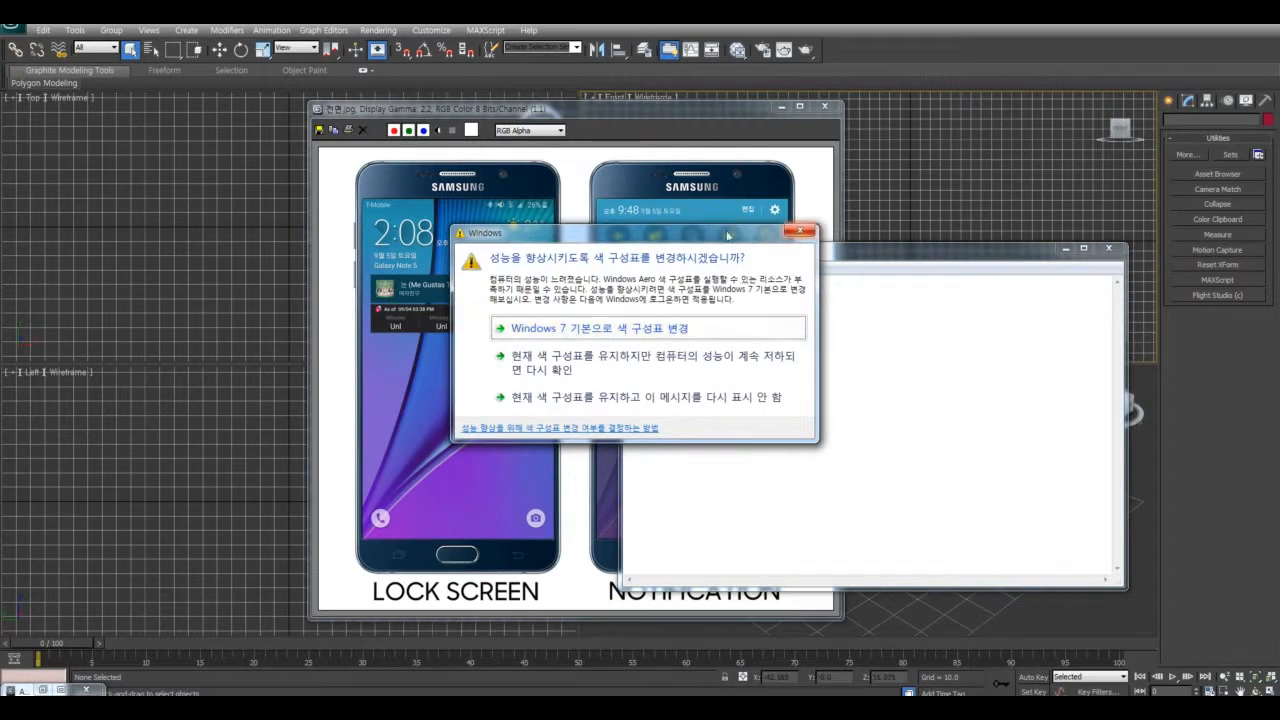
click(800, 231)
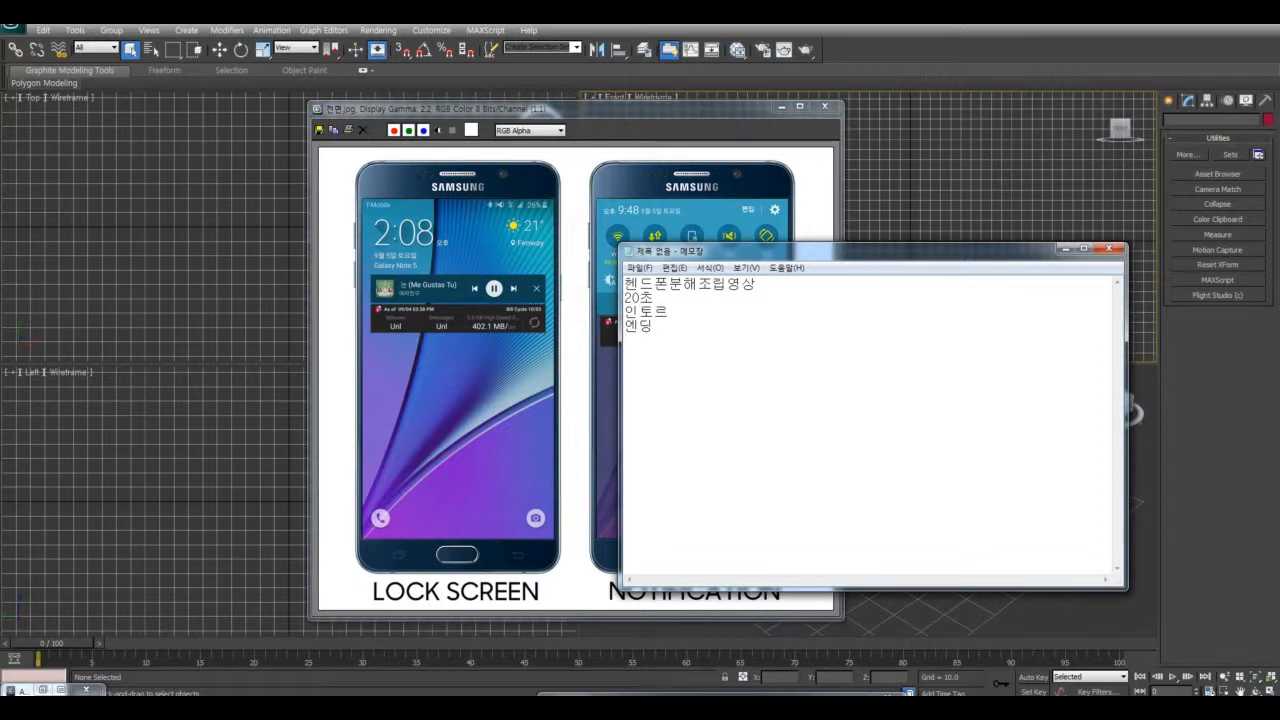
Leave a blank line and list the programs 맥스, 에프터이펙트, 프리미어, 일루젼 and 다음팟인코더 on separate lines
key(Return)
key(Return)
text(맥스)
key(Return)
text(에프터이펙)
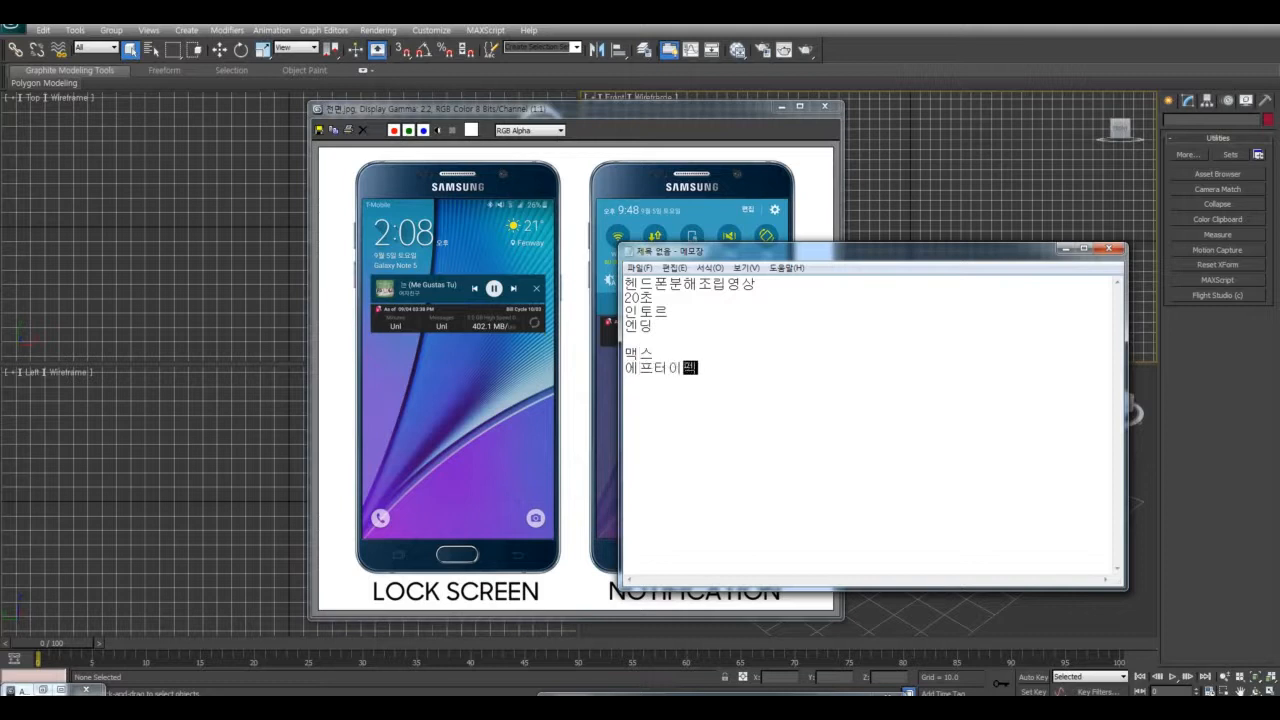
text(트)
key(Return)
text(프리미)
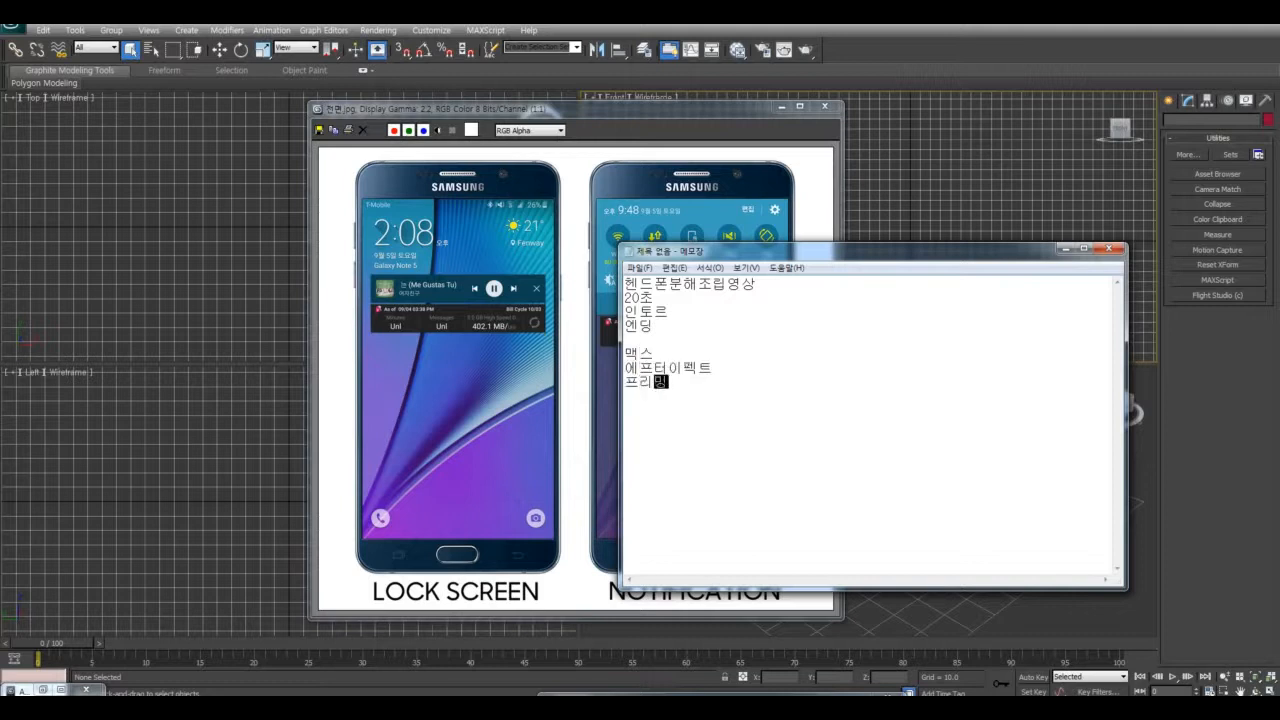
text(어일러)
text(젼)
key(Return)
text(다음컷ㅇ)
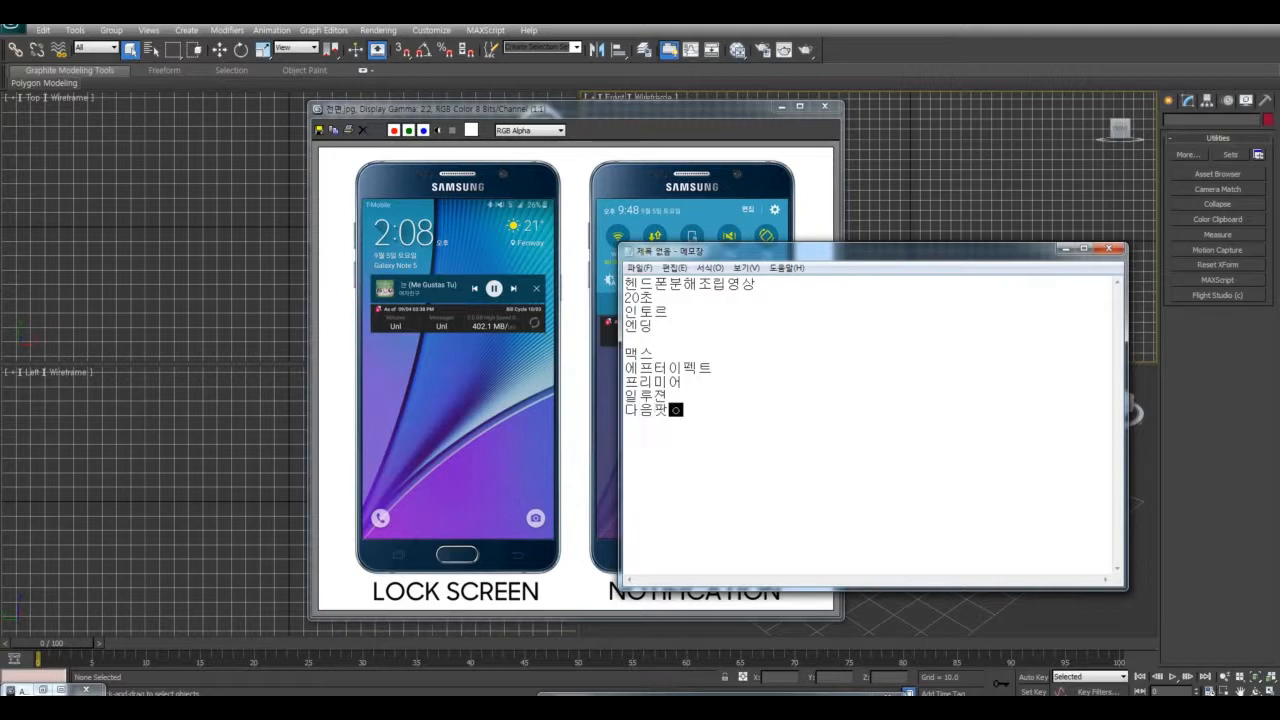
text(인코더)
key(Return)
Move the Notepad window off the reference image and close it without saving the notes
drag(776, 252, 691, 578)
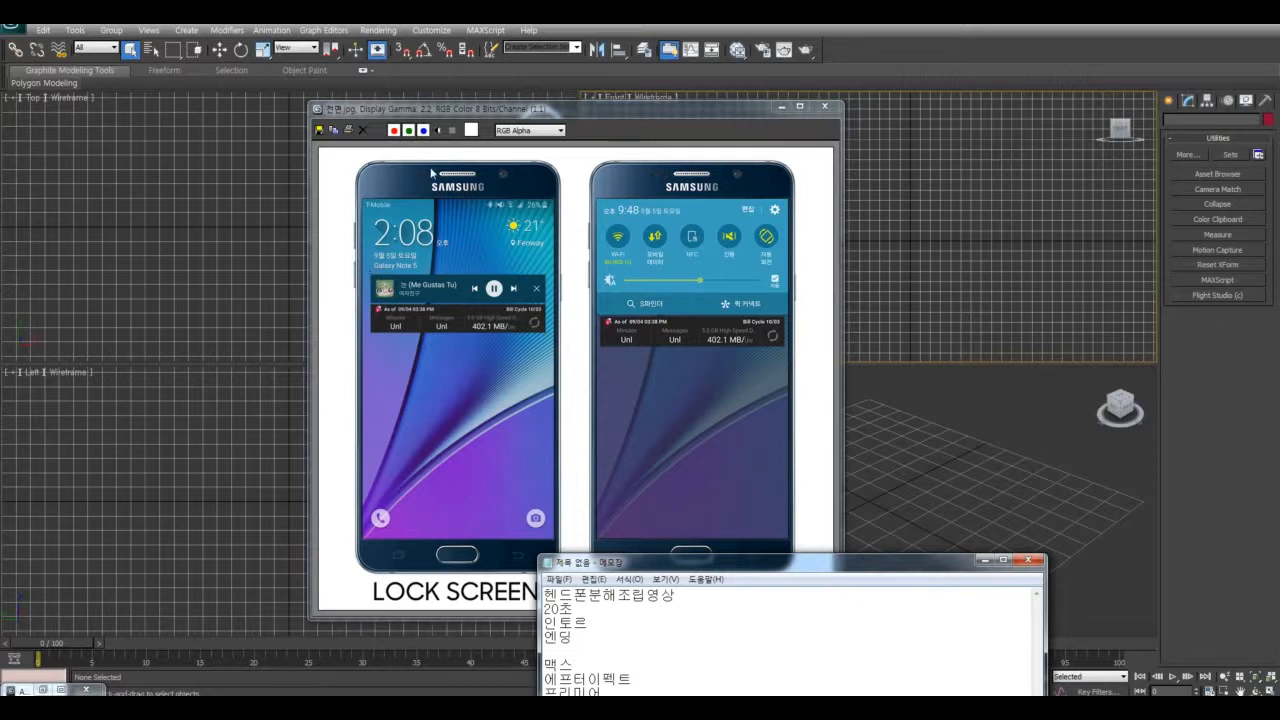
click(1037, 563)
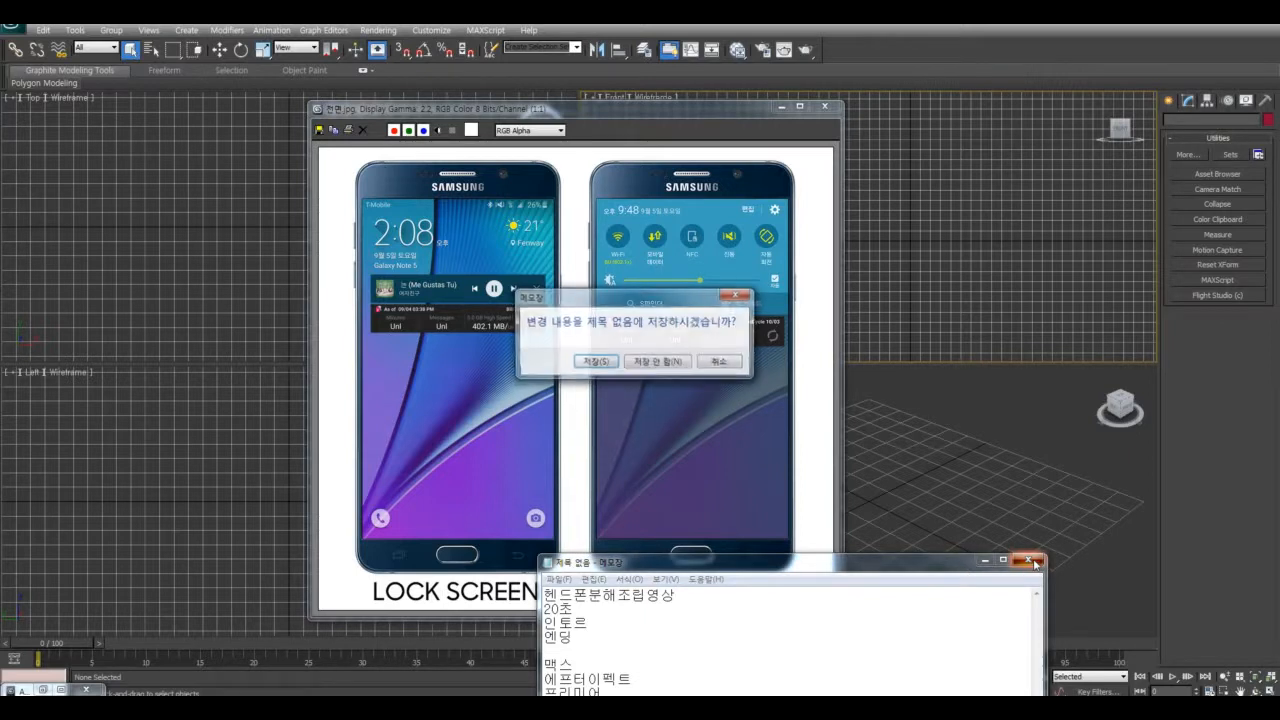
click(679, 360)
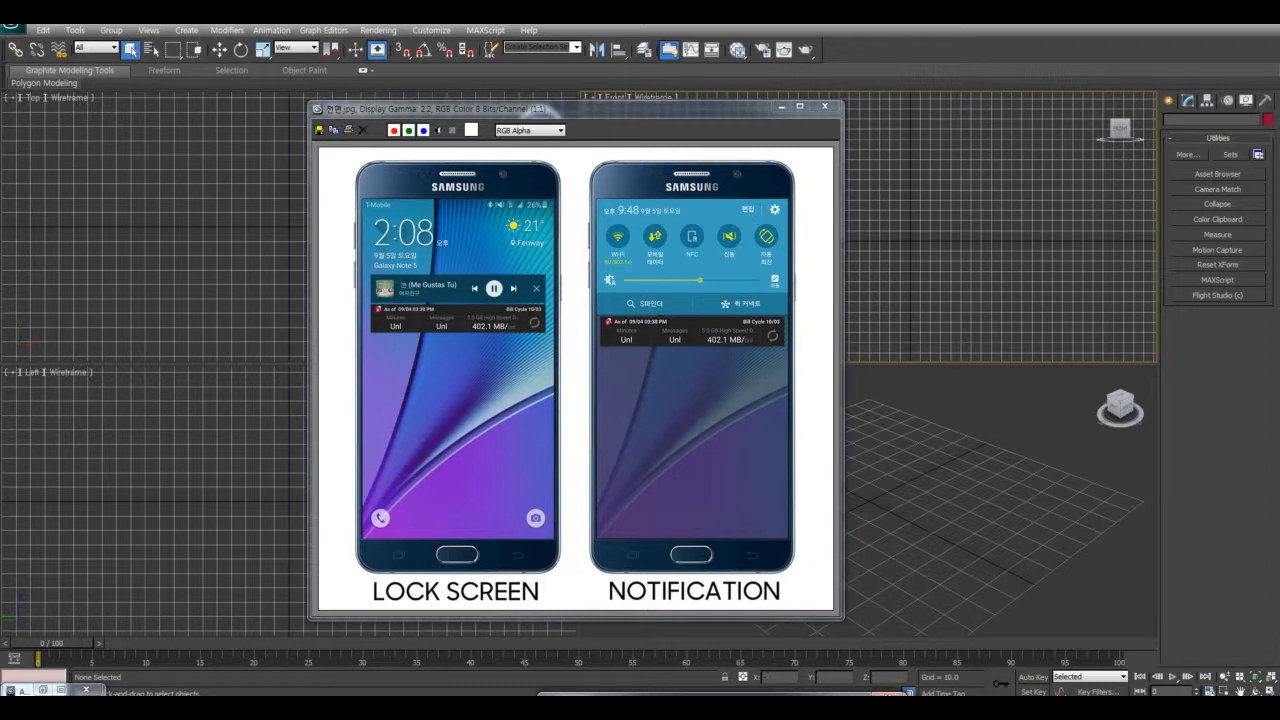
Switch to the browser and examine the Google image results for 갤럭시노트, including the white front, side and back views
mouse_move(156, 695)
click(208, 662)
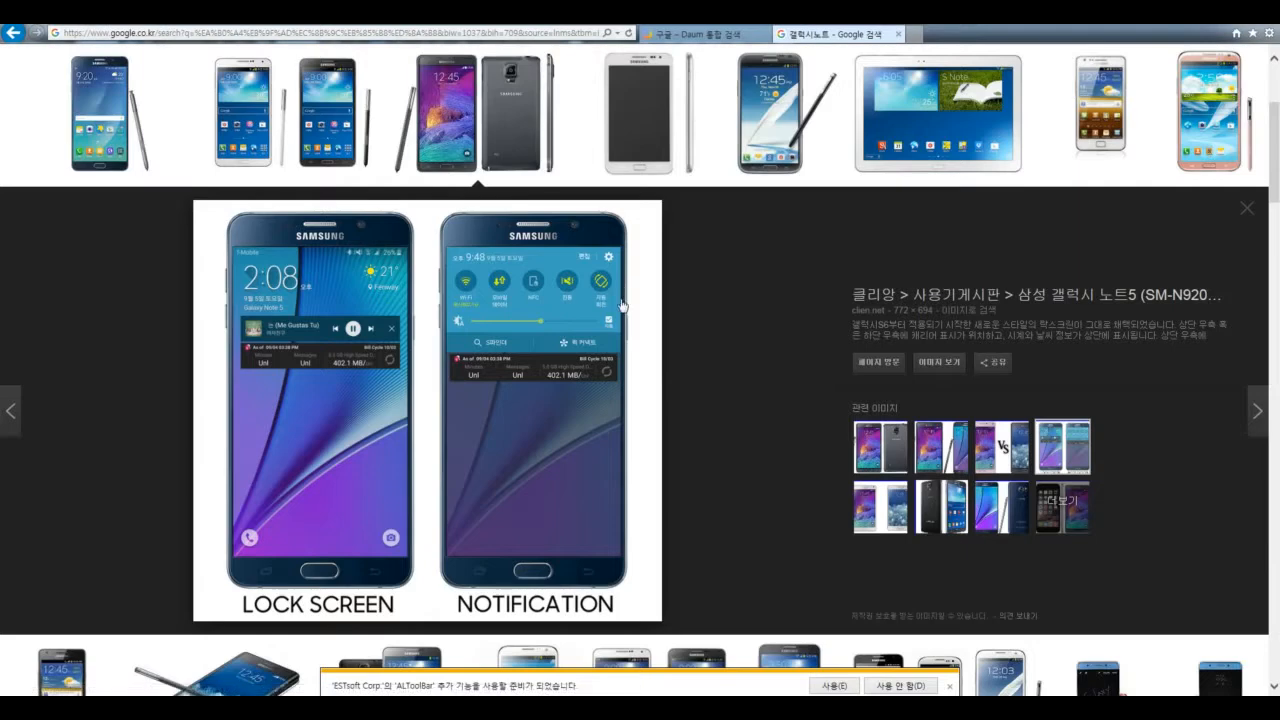
scroll(621, 305, up, 3)
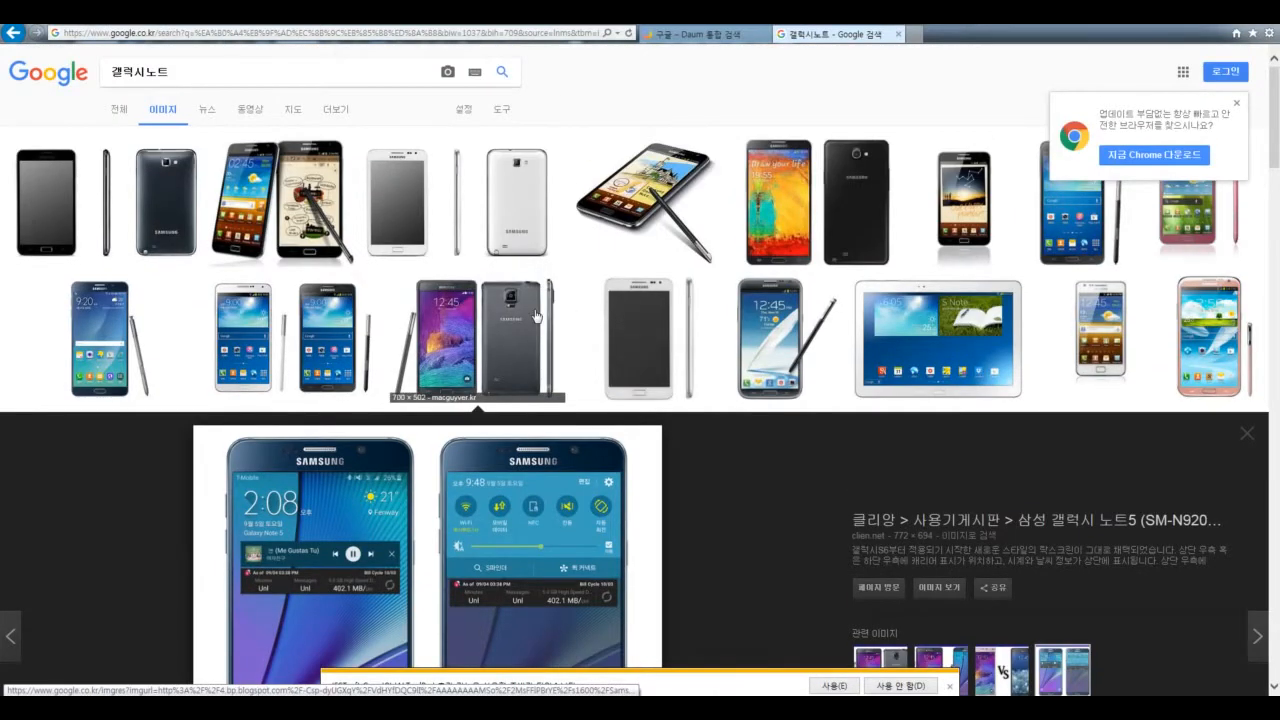
click(490, 218)
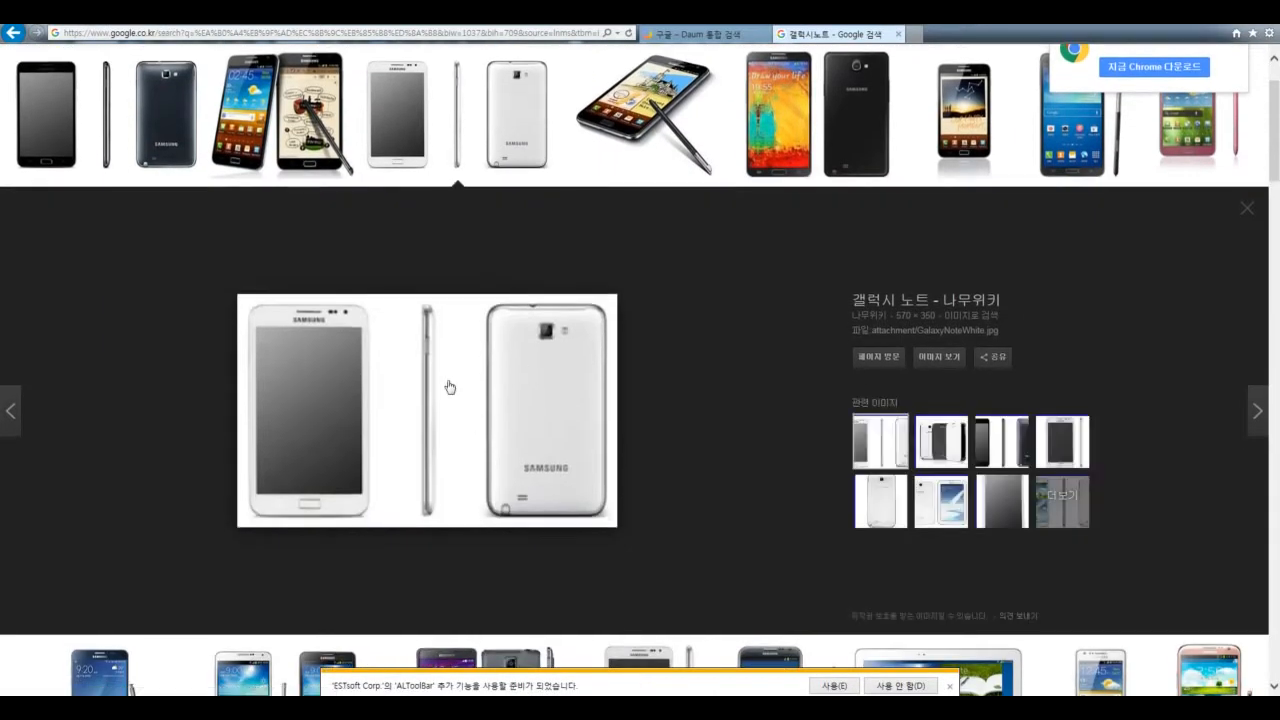
scroll(578, 418, up, 1)
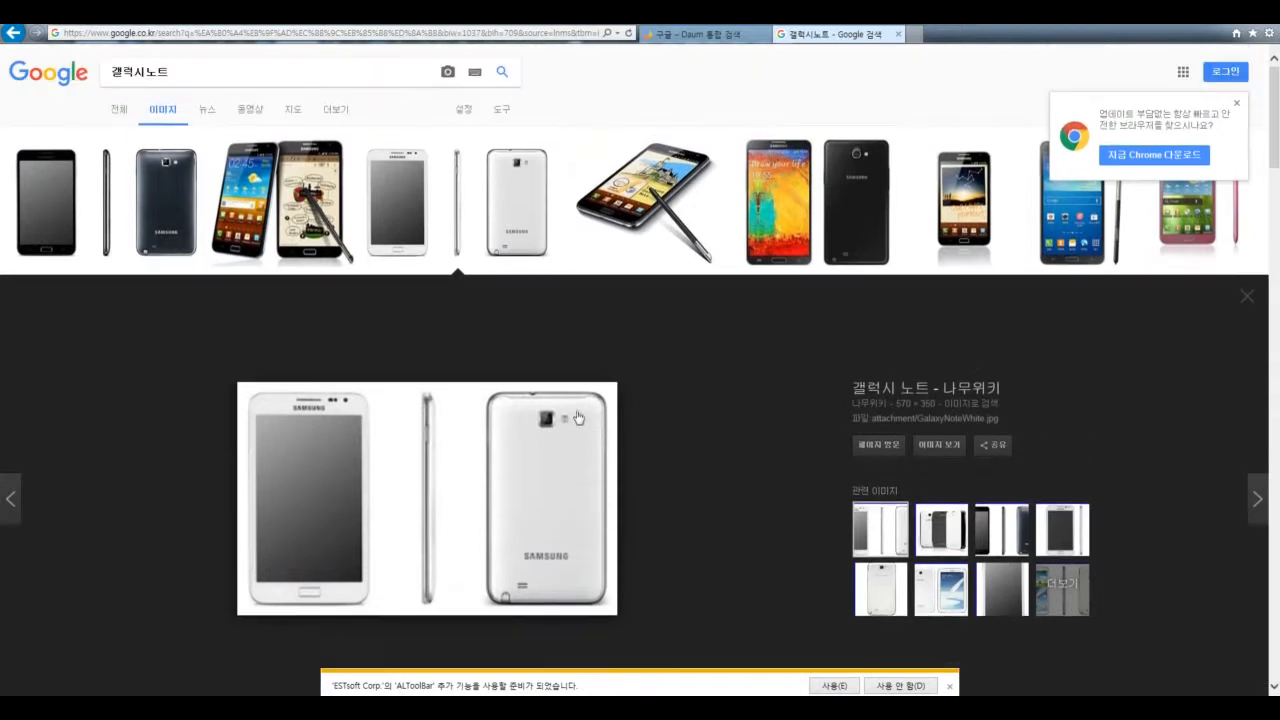
scroll(797, 431, down, 8)
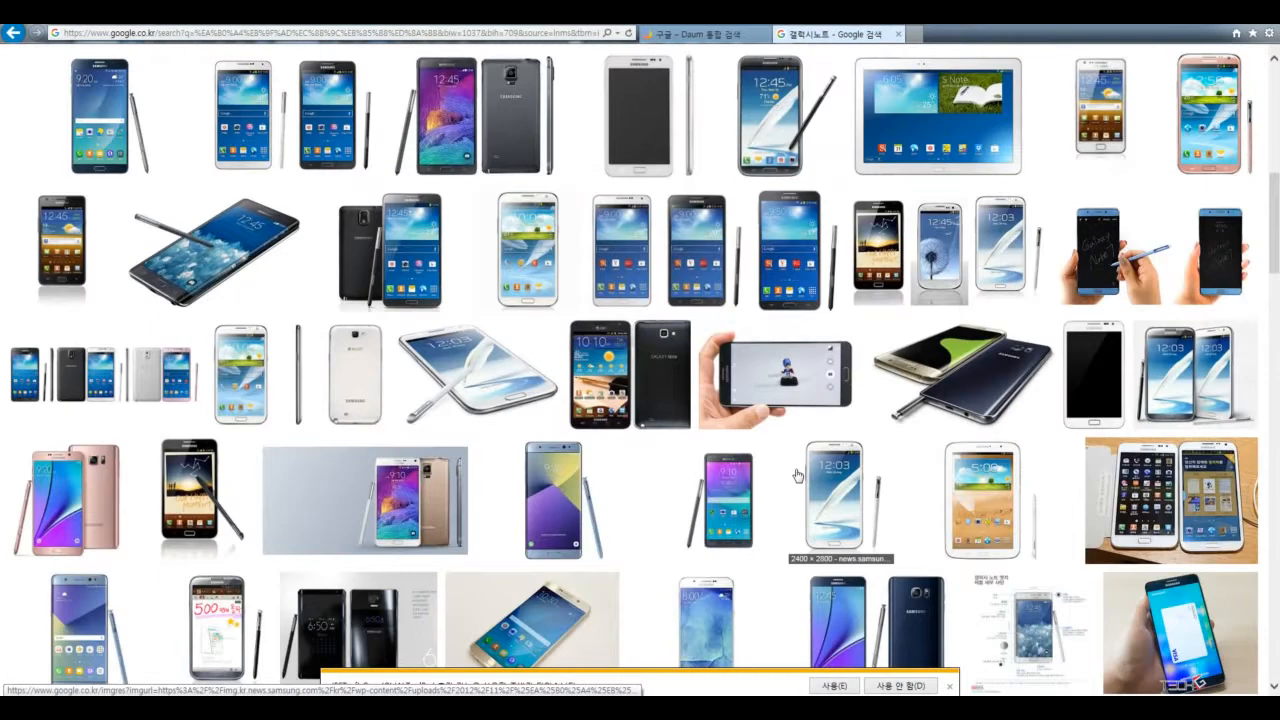
scroll(799, 482, down, 1)
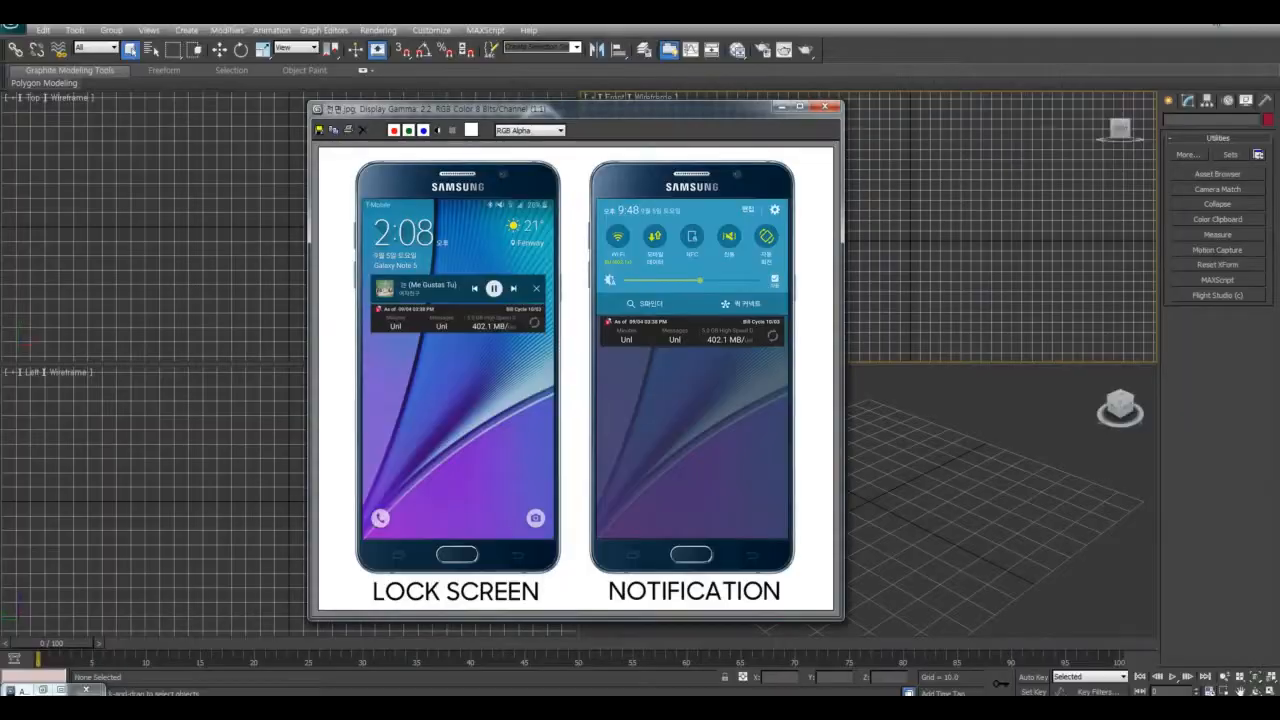
Back in 3ds Max, draw a ChamferBox in the Front view, about 225 long, 129 wide and 35 high with a 13.8 fillet
drag(660, 110, 673, 200)
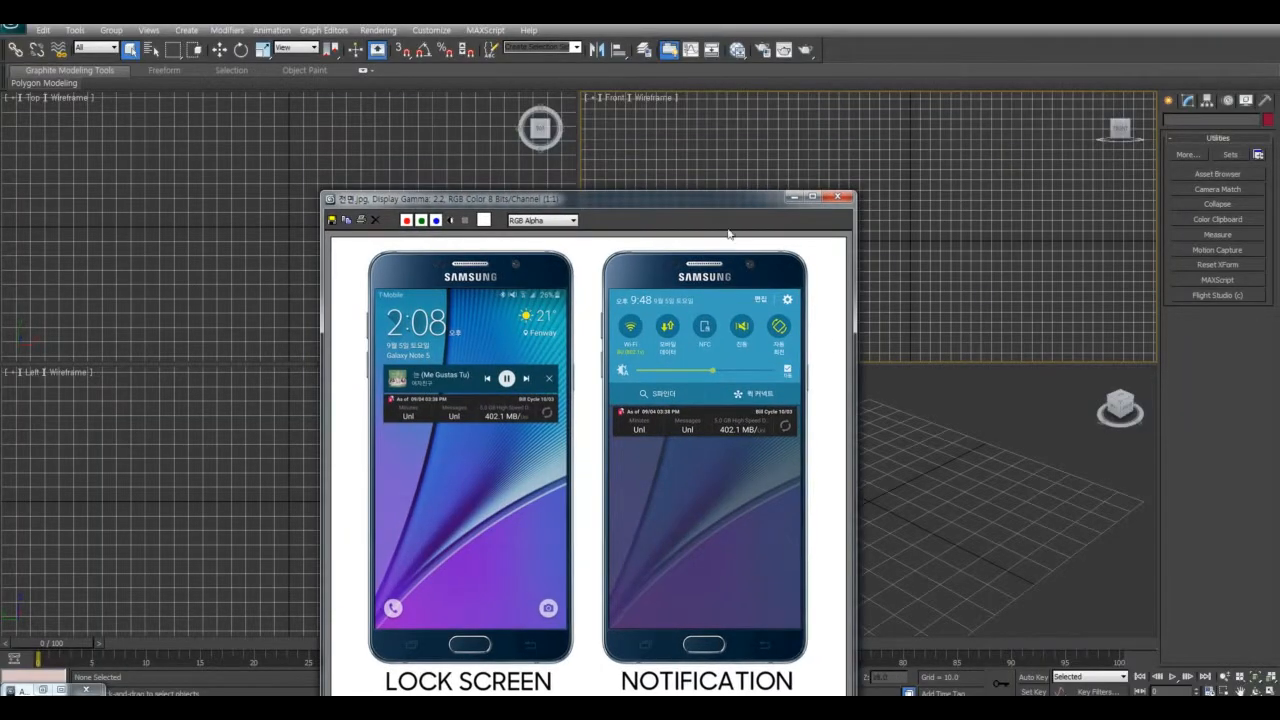
drag(719, 205, 615, 140)
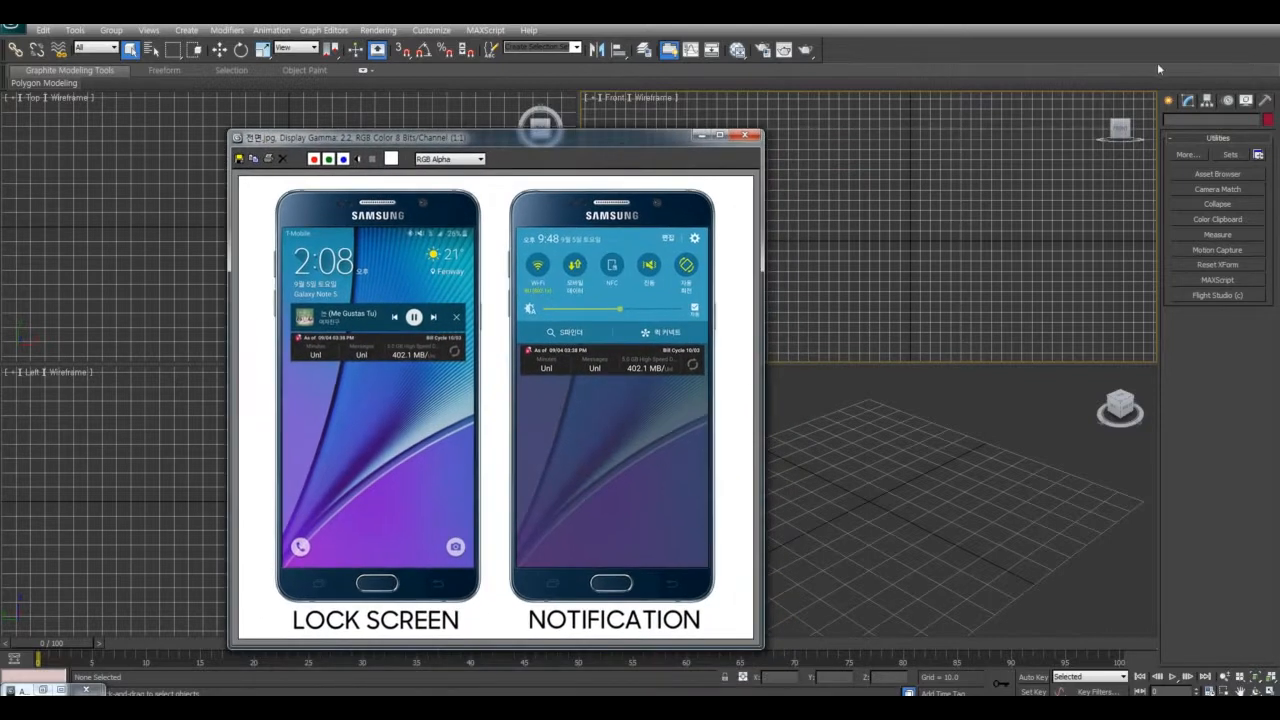
click(1169, 101)
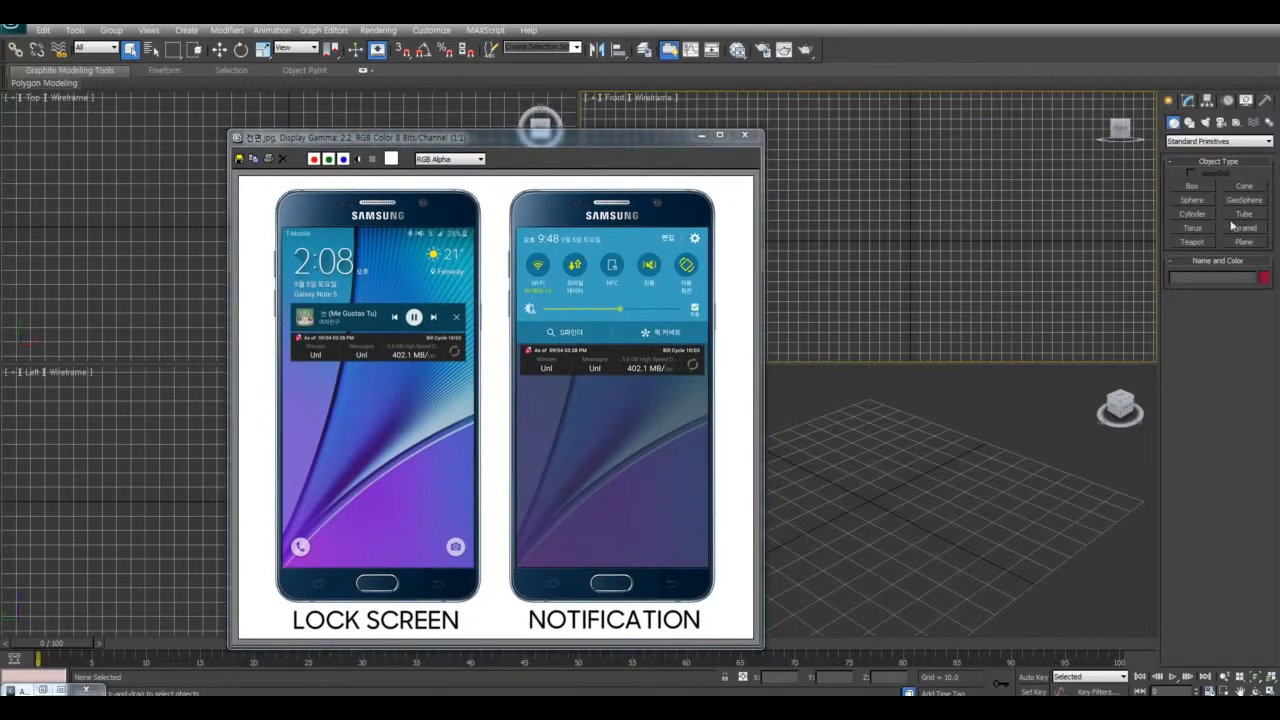
click(1199, 142)
click(1198, 162)
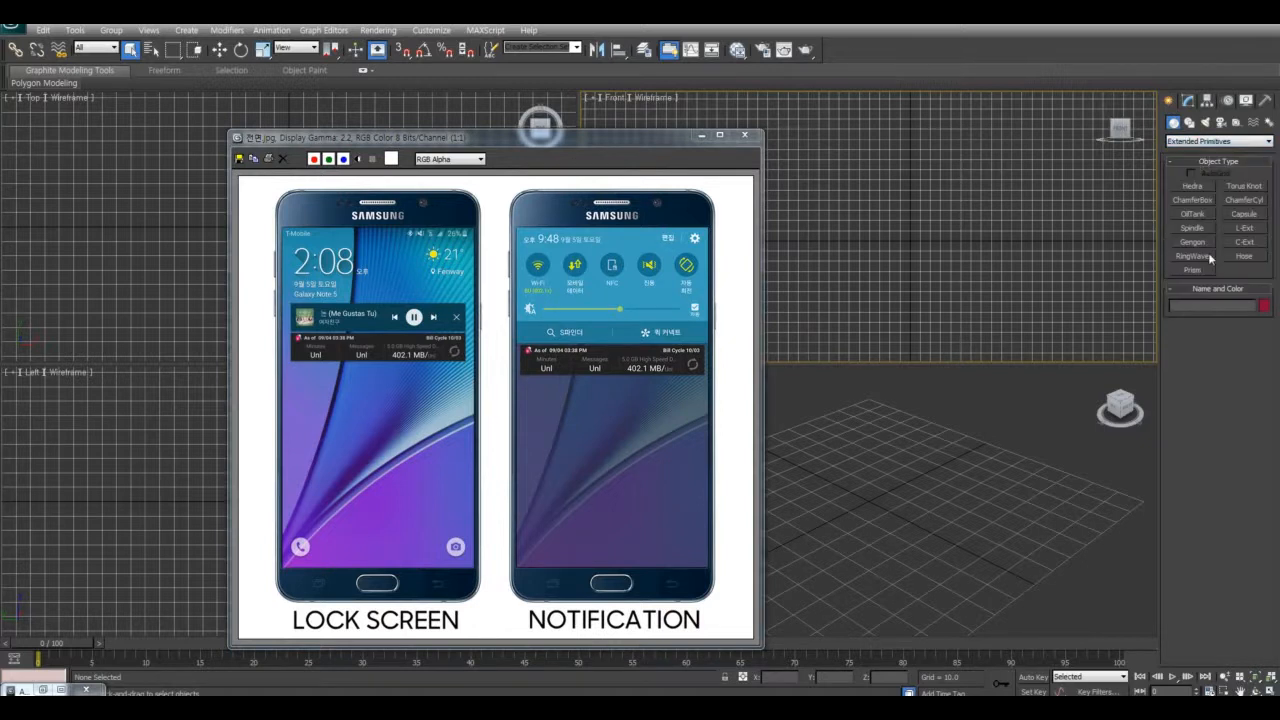
click(1201, 201)
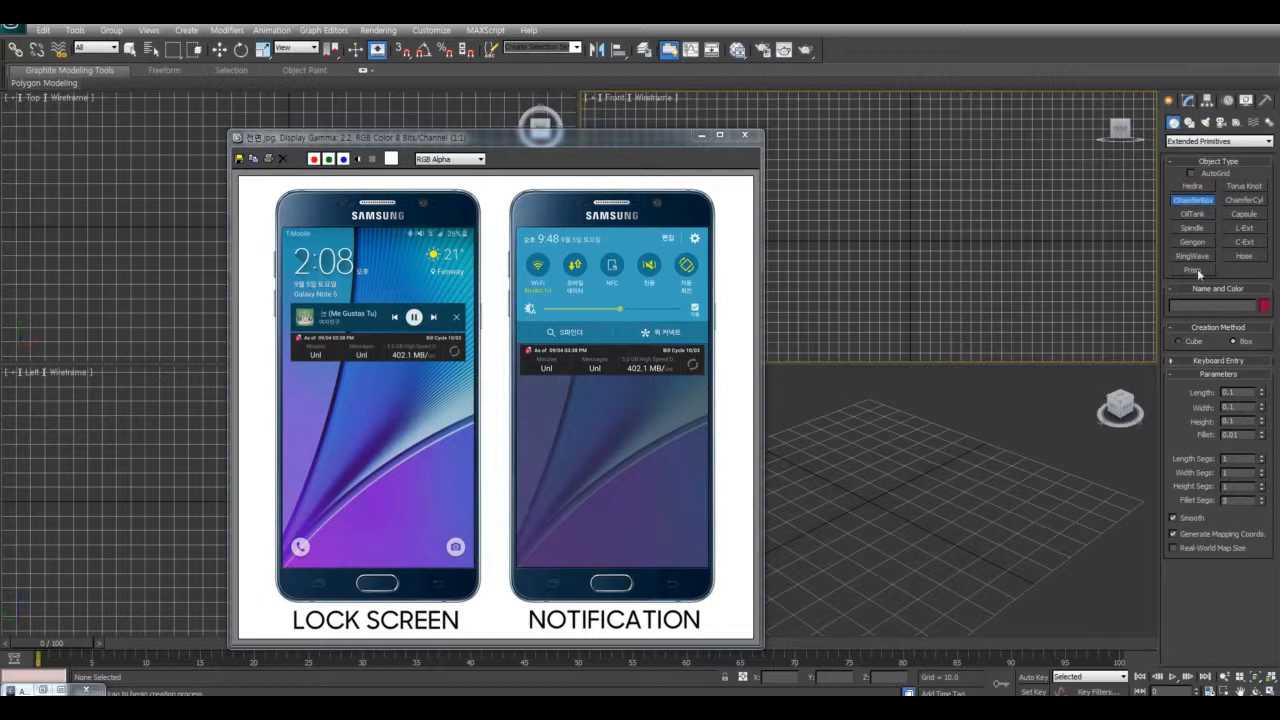
middle_drag(1048, 265, 1036, 242)
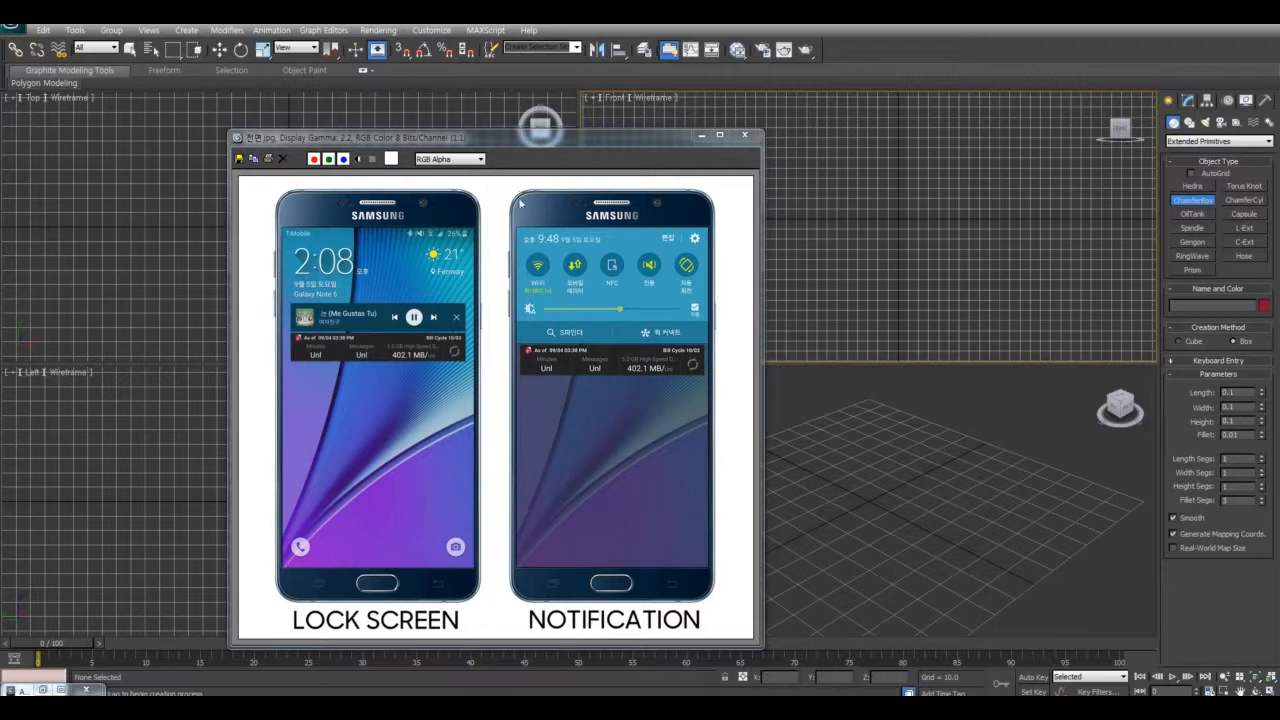
click(1185, 145)
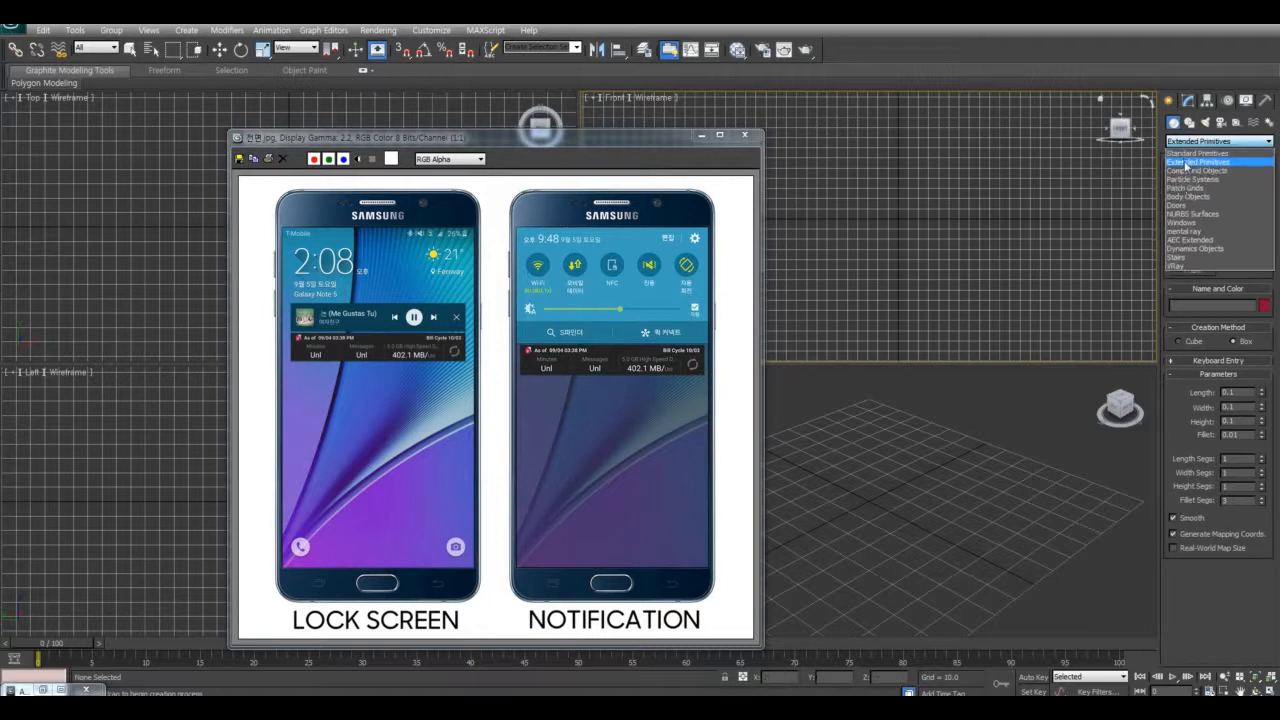
click(1187, 162)
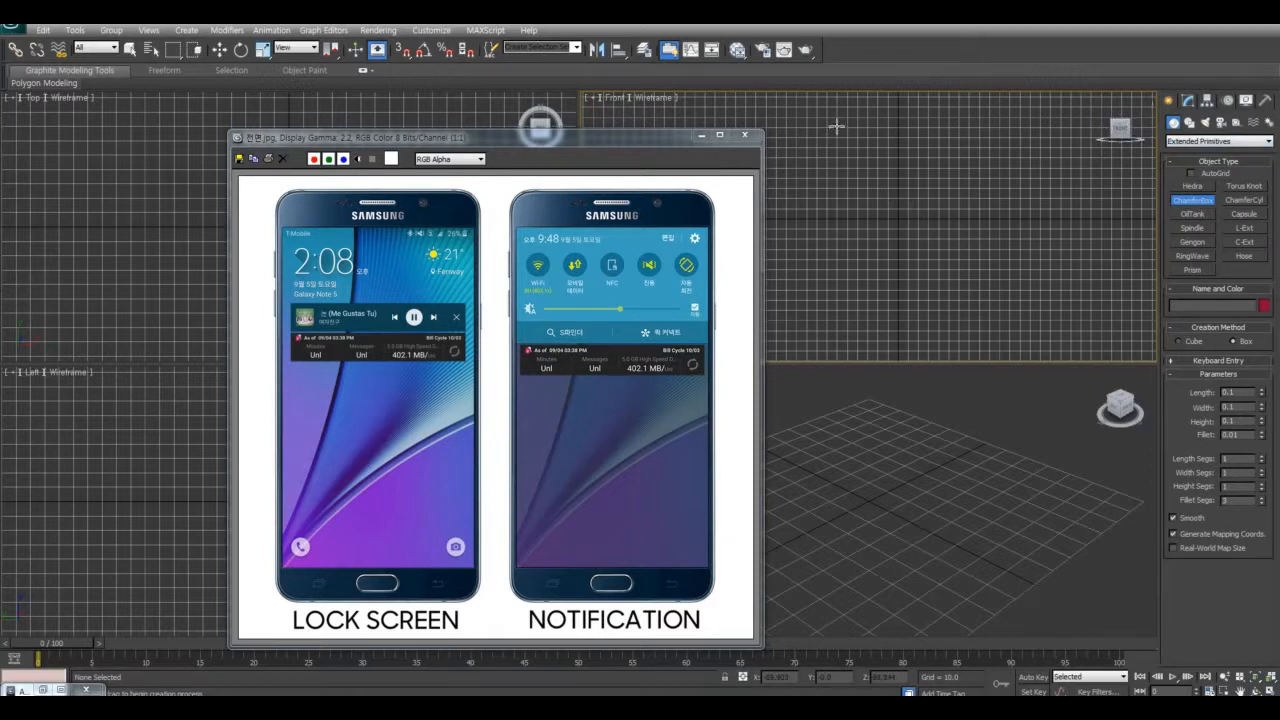
drag(836, 126, 968, 352)
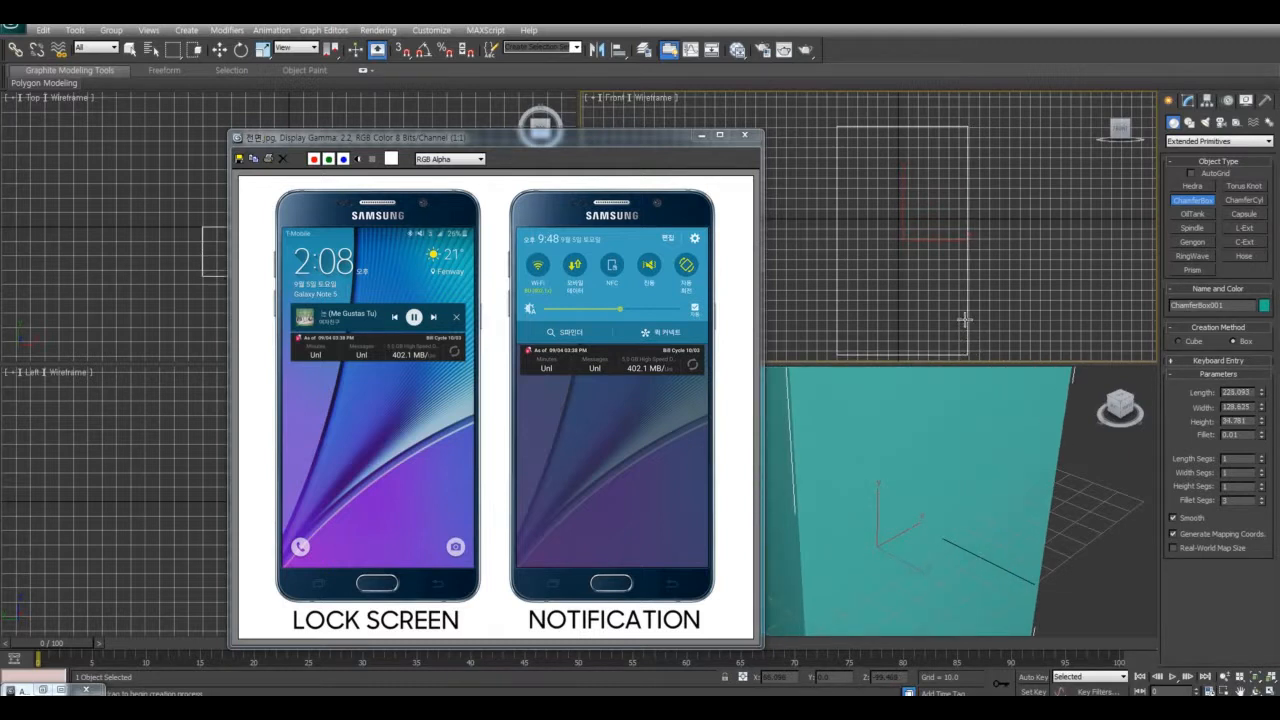
click(965, 320)
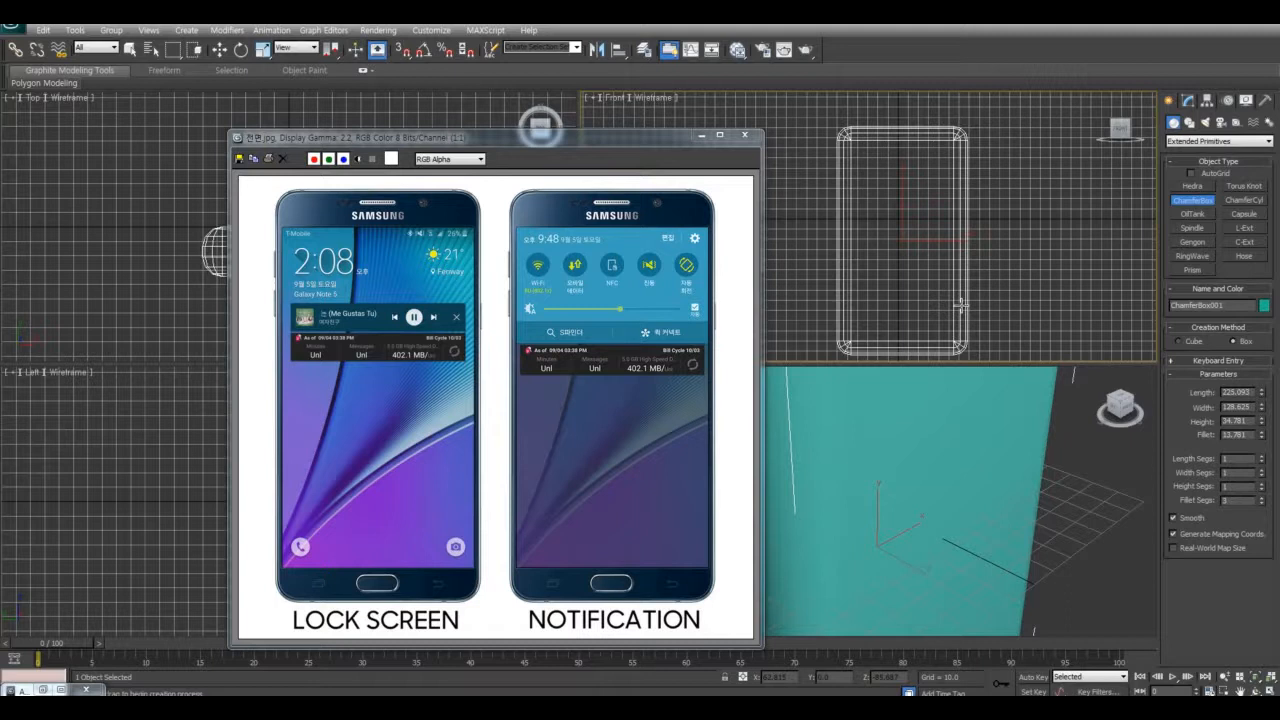
Move the reference image clear of the Top and Left views and increase the chamfer box's height to about 48
drag(612, 137, 477, 451)
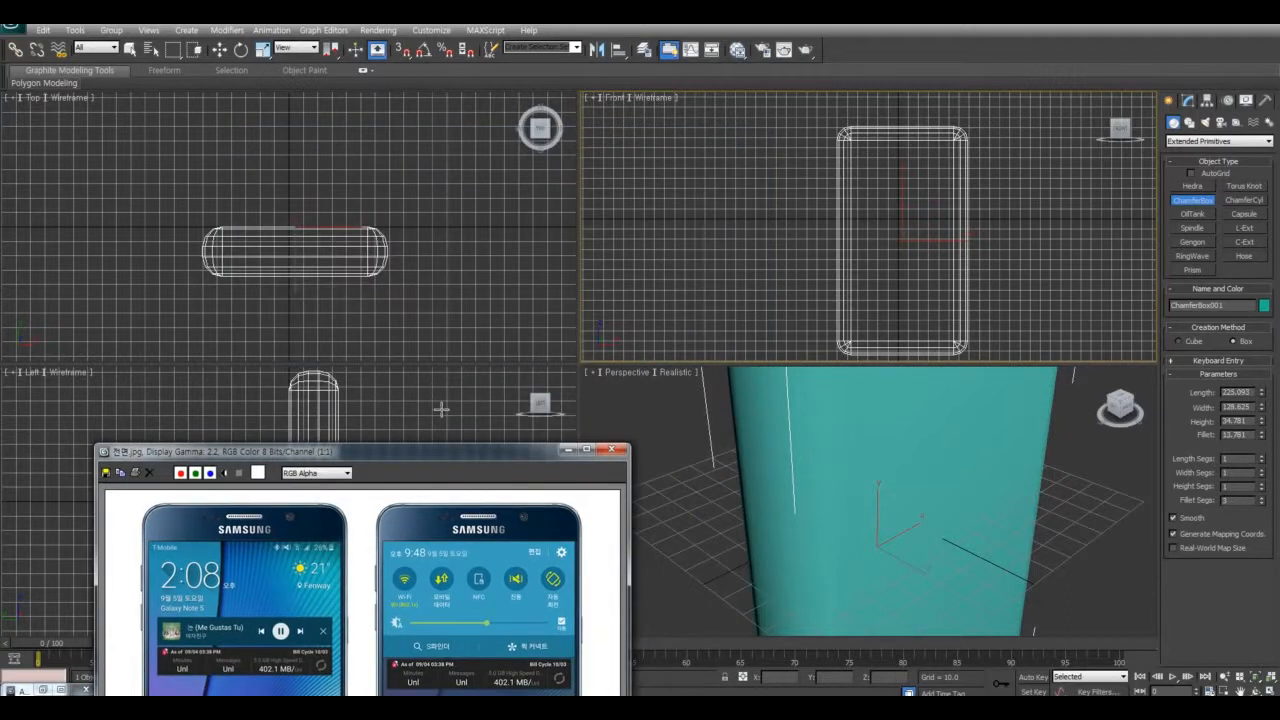
middle_drag(441, 409, 467, 387)
drag(448, 454, 792, 543)
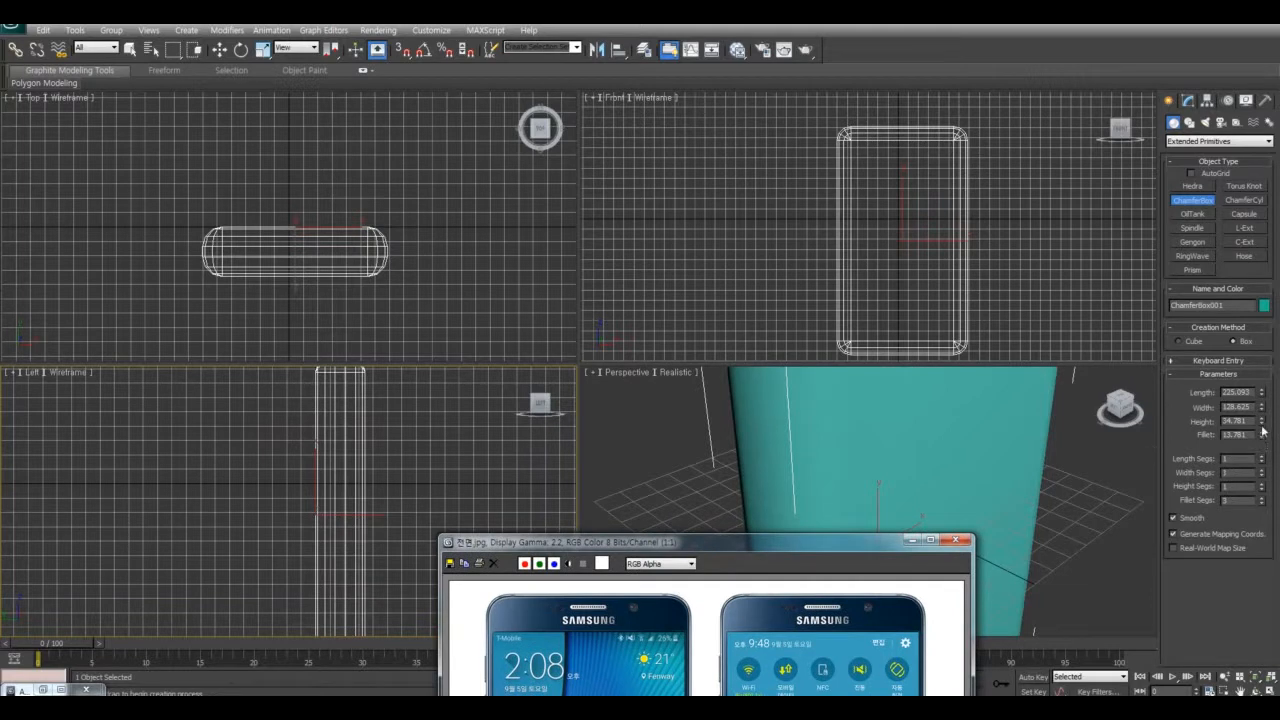
drag(1262, 424, 1262, 396)
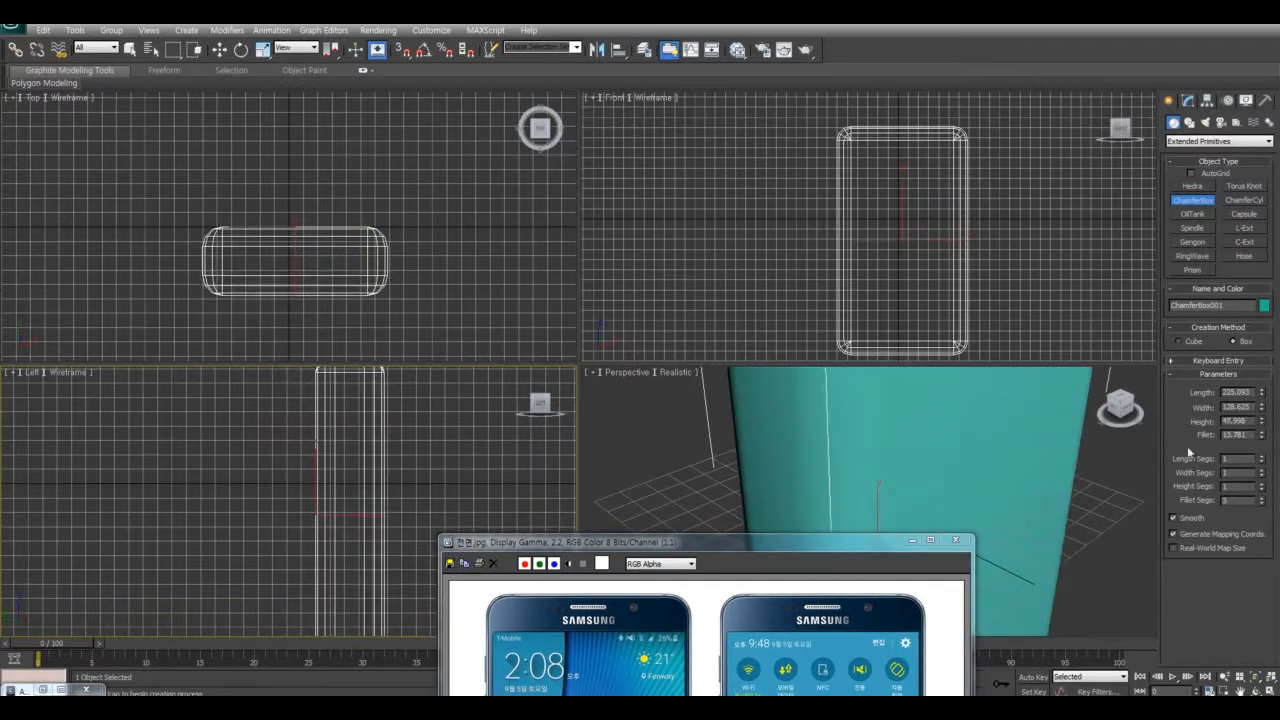
Increase the chamfer box's fillet to about 16.1 and its fillet segments to 12
middle_drag(1113, 514, 1103, 543)
scroll(1150, 484, down, 3)
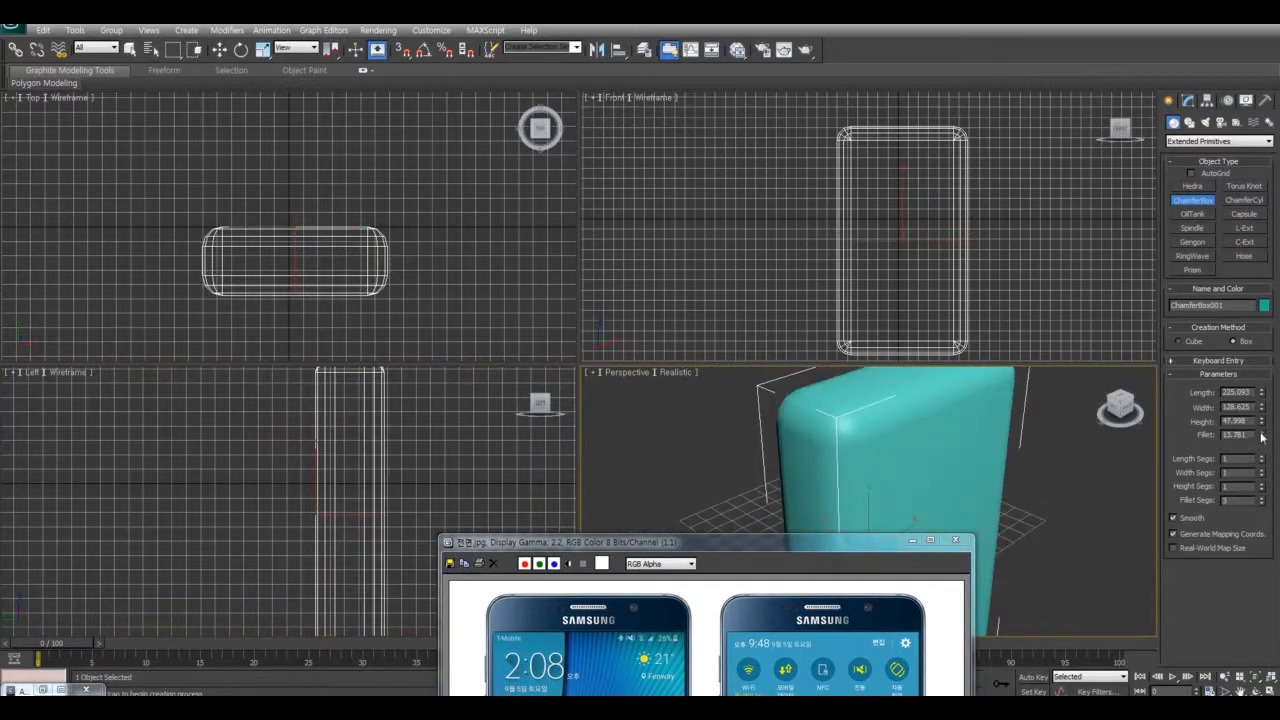
mouse_move(1262, 435)
mouse_down()
mouse_move(1264, 401)
mouse_move(1268, 421)
mouse_up()
scroll(270, 540, down, 3)
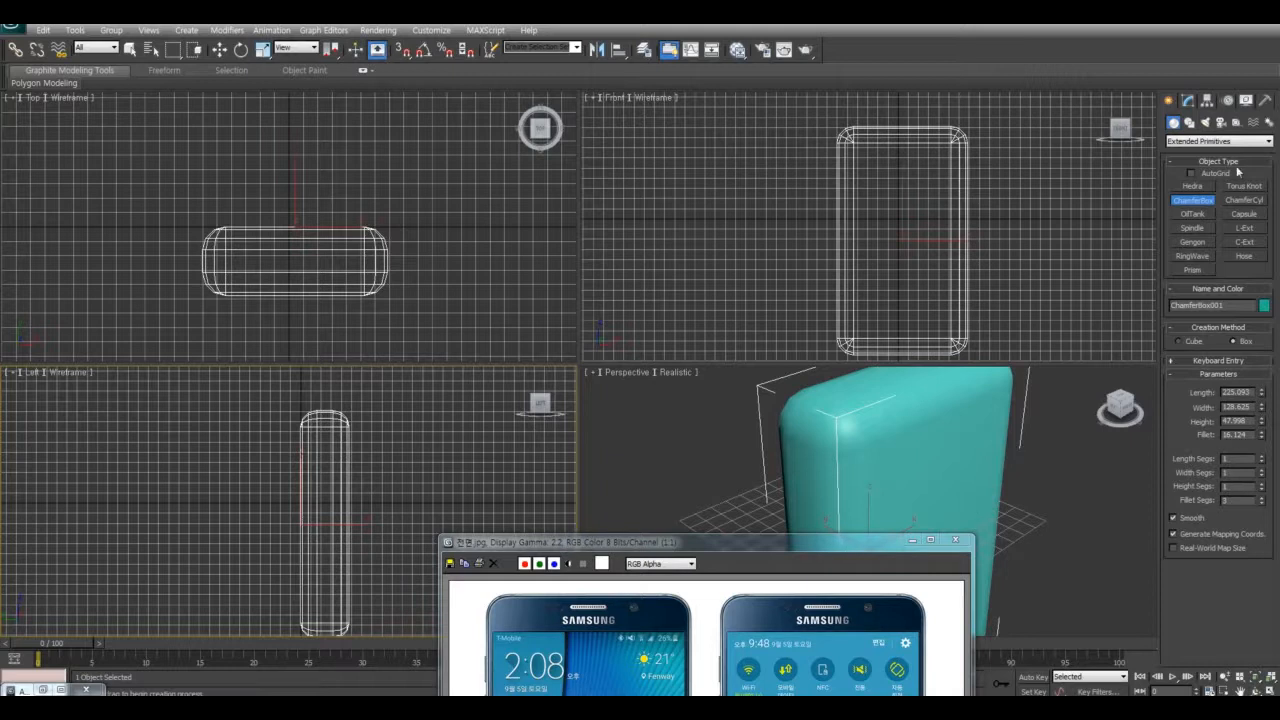
click(1189, 101)
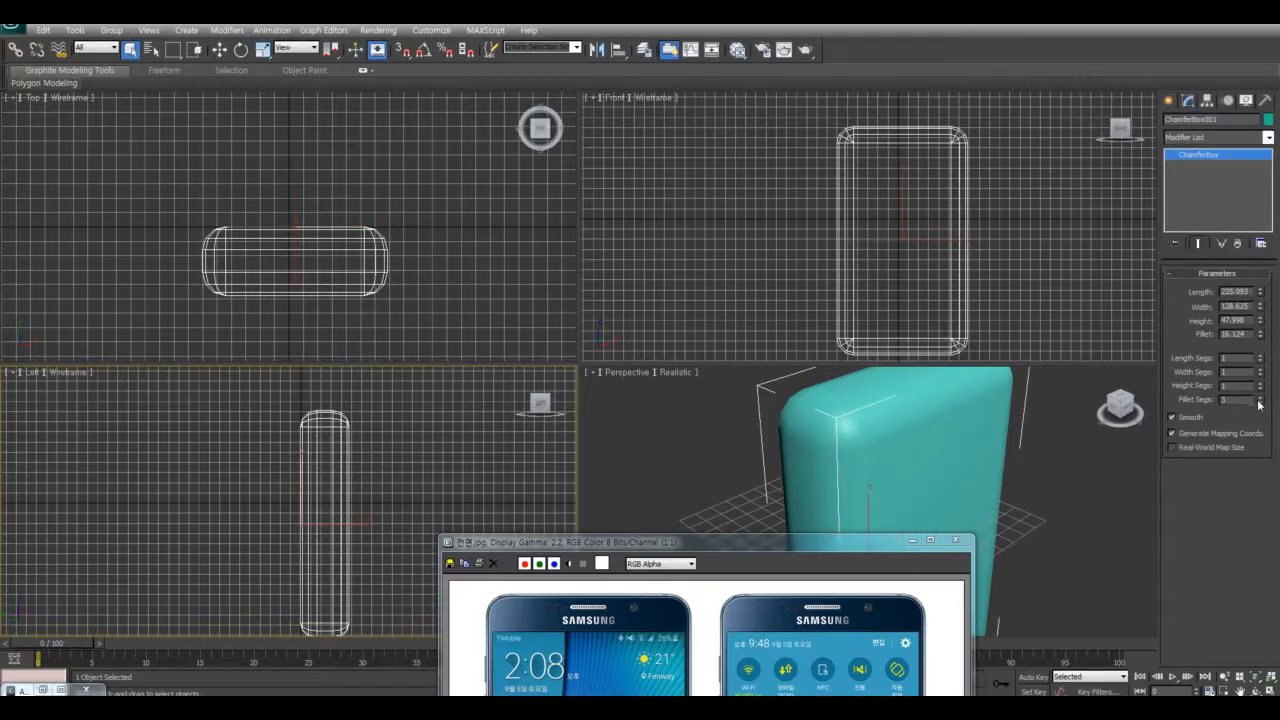
drag(1259, 403, 1277, 339)
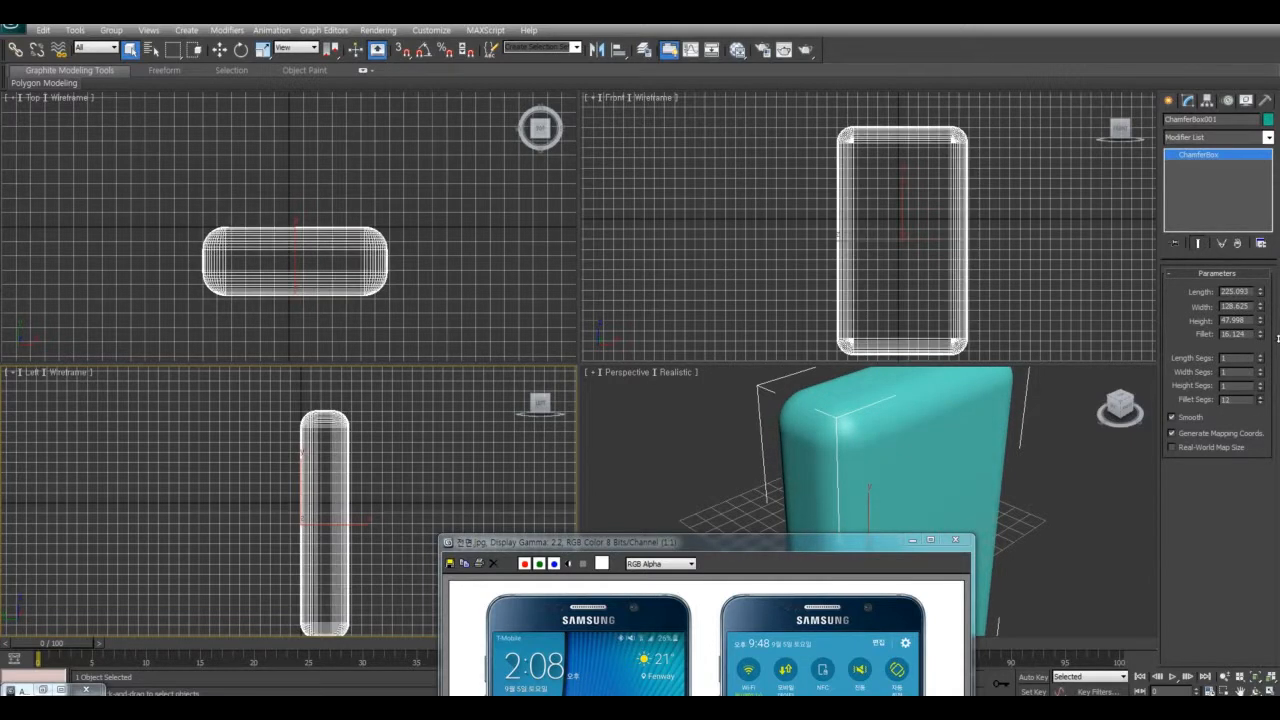
Move the reference image off the Perspective view and reduce the chamfer box's fillet to about 12.1
drag(800, 546, 619, 502)
alt+middle_drag(1035, 518, 1060, 492)
key(z)
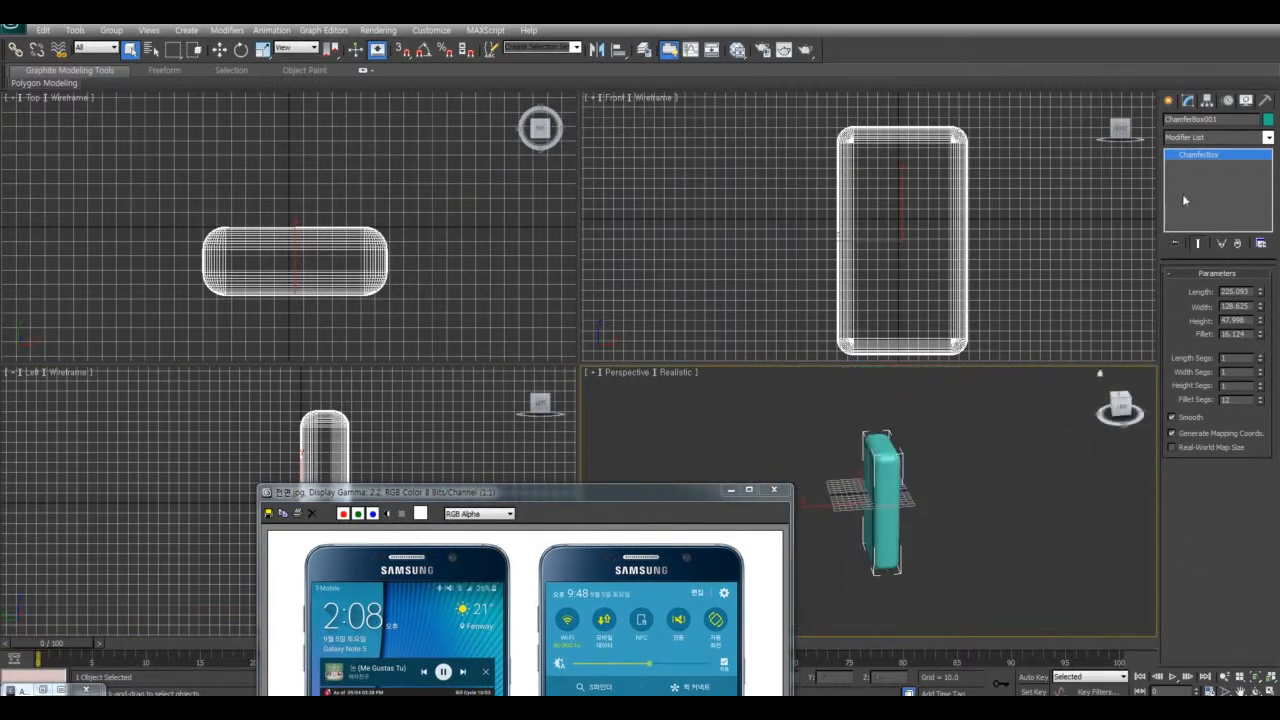
right_click(1190, 157)
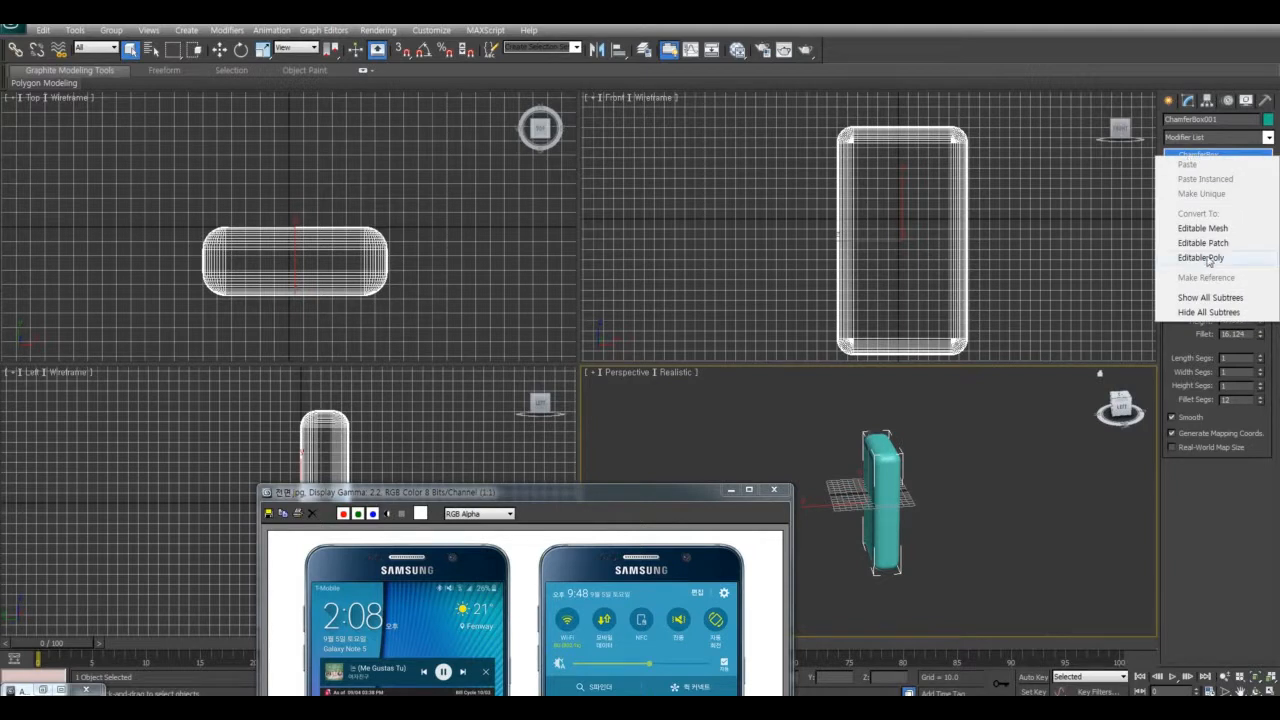
click(1006, 300)
click(966, 272)
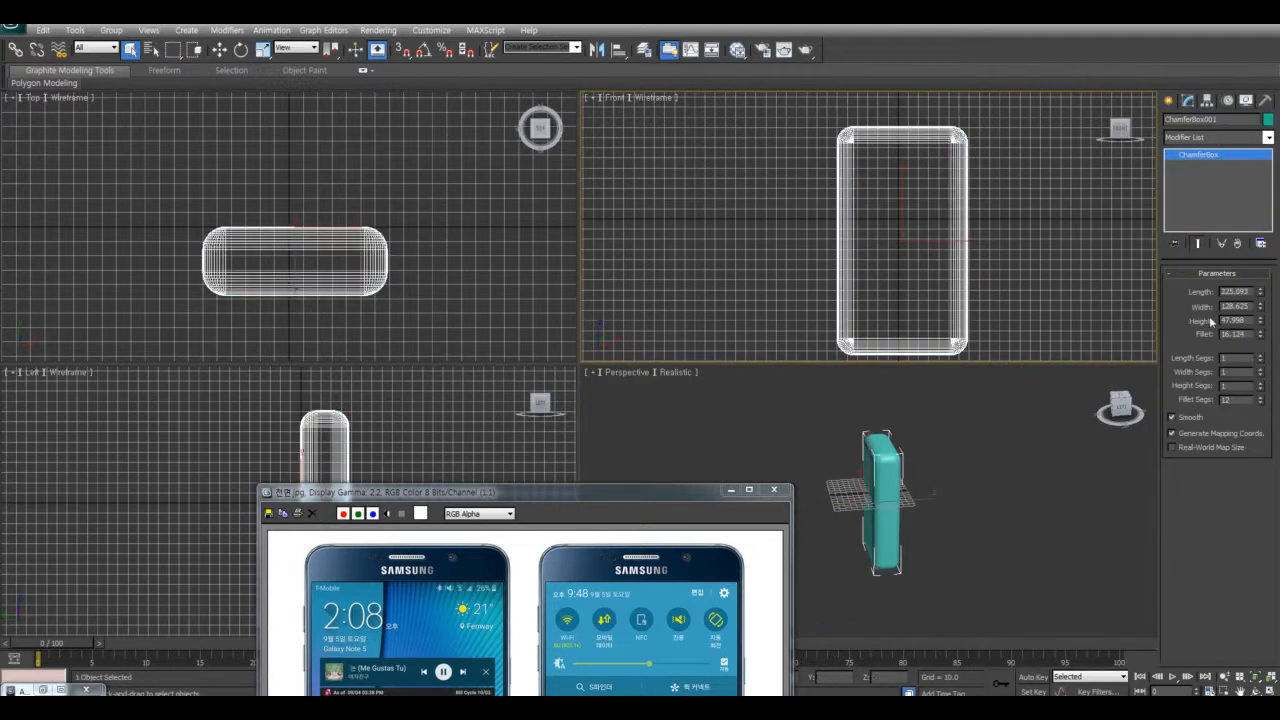
drag(1262, 337, 1262, 356)
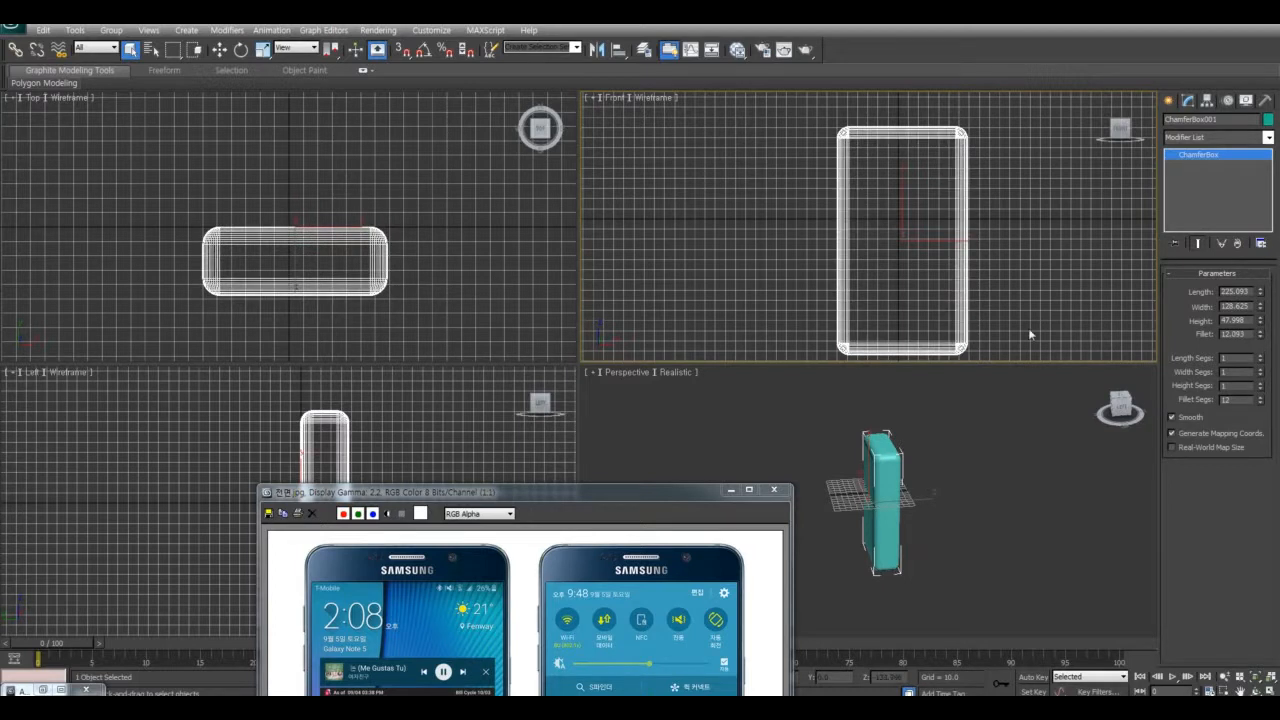
Try converting the chamfer box to an Editable Poly and undo the conversion
right_click(1196, 156)
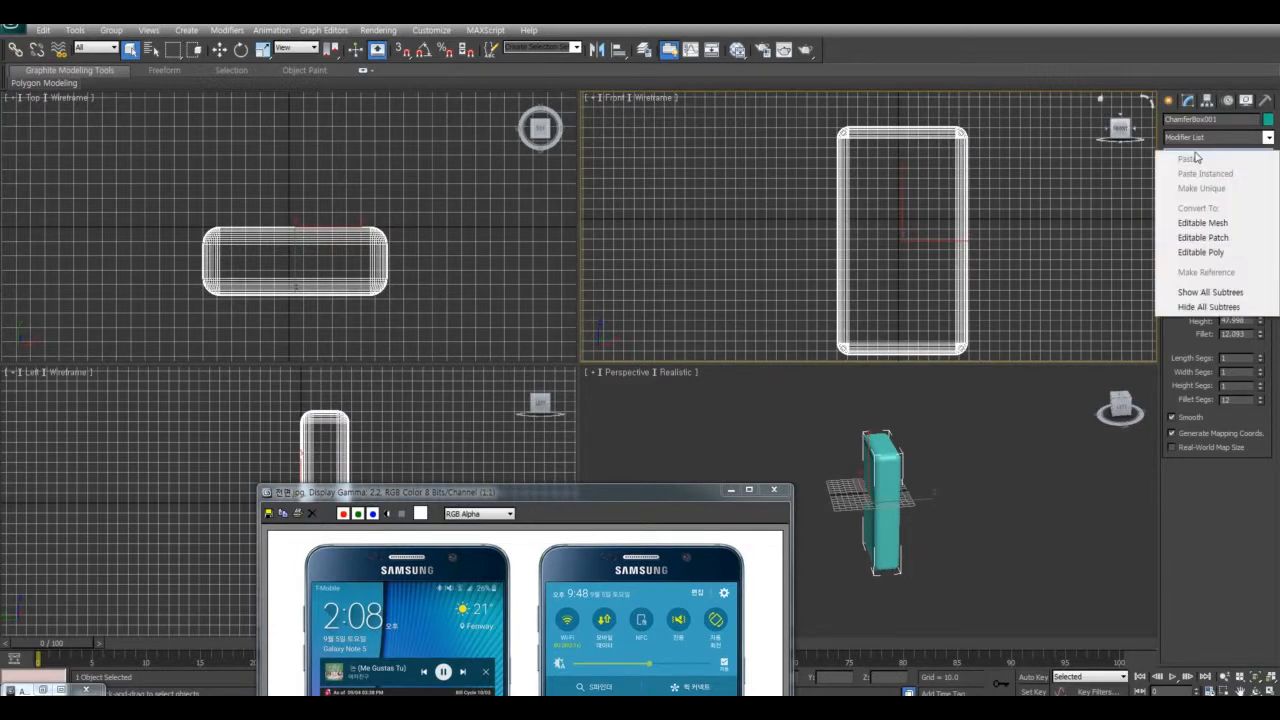
click(1210, 254)
mouse_move(672, 498)
mouse_down()
mouse_move(891, 210)
mouse_move(857, 127)
mouse_up()
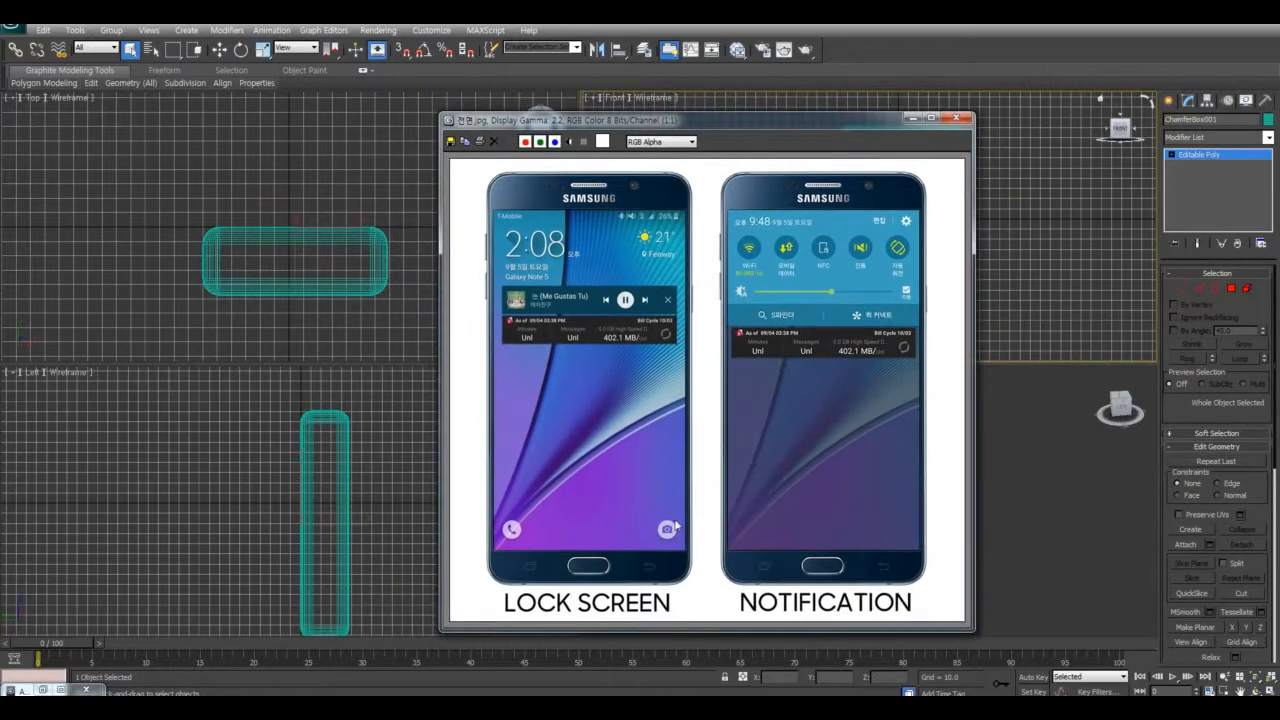
click(349, 443)
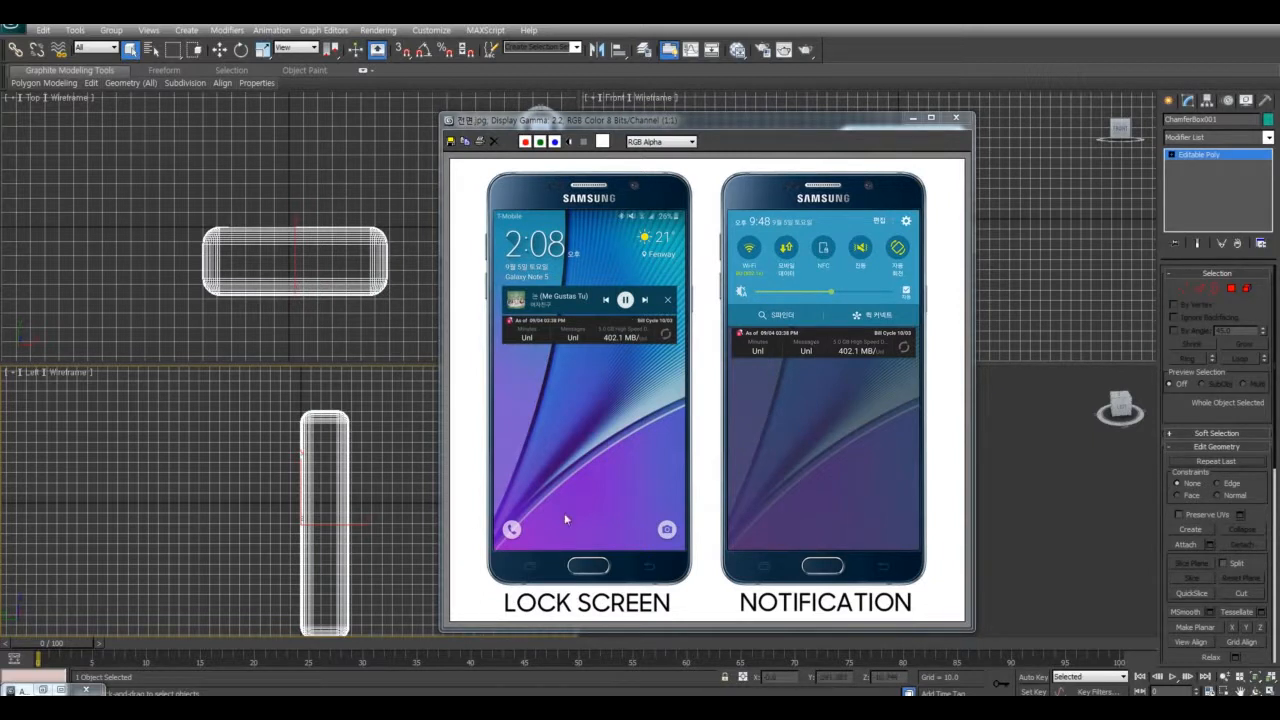
key(ctrl+z)
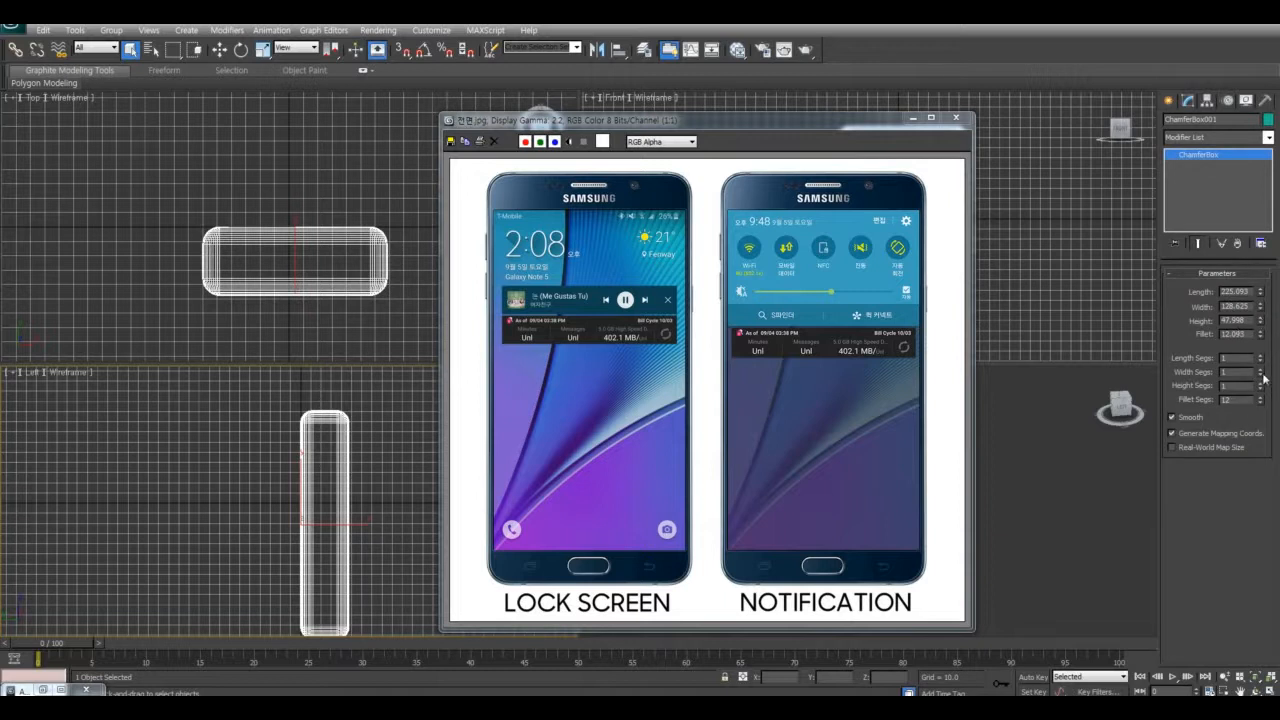
Set the chamfer box's length segments and width segments to 5 each
click(1261, 358)
click(1261, 358)
click(1261, 358)
click(1261, 371)
click(1261, 371)
click(1261, 371)
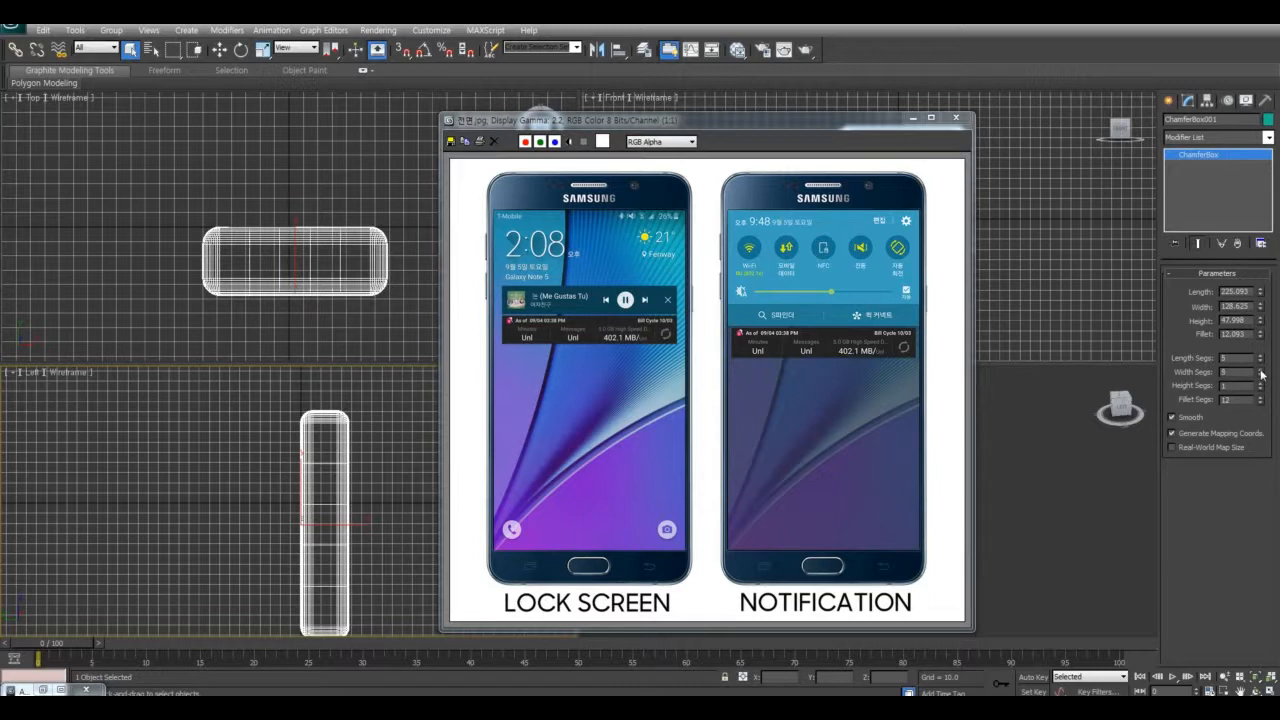
Move the reference image off the Front view and convert the chamfer box to an Editable Poly for vertex editing
drag(800, 126, 586, 132)
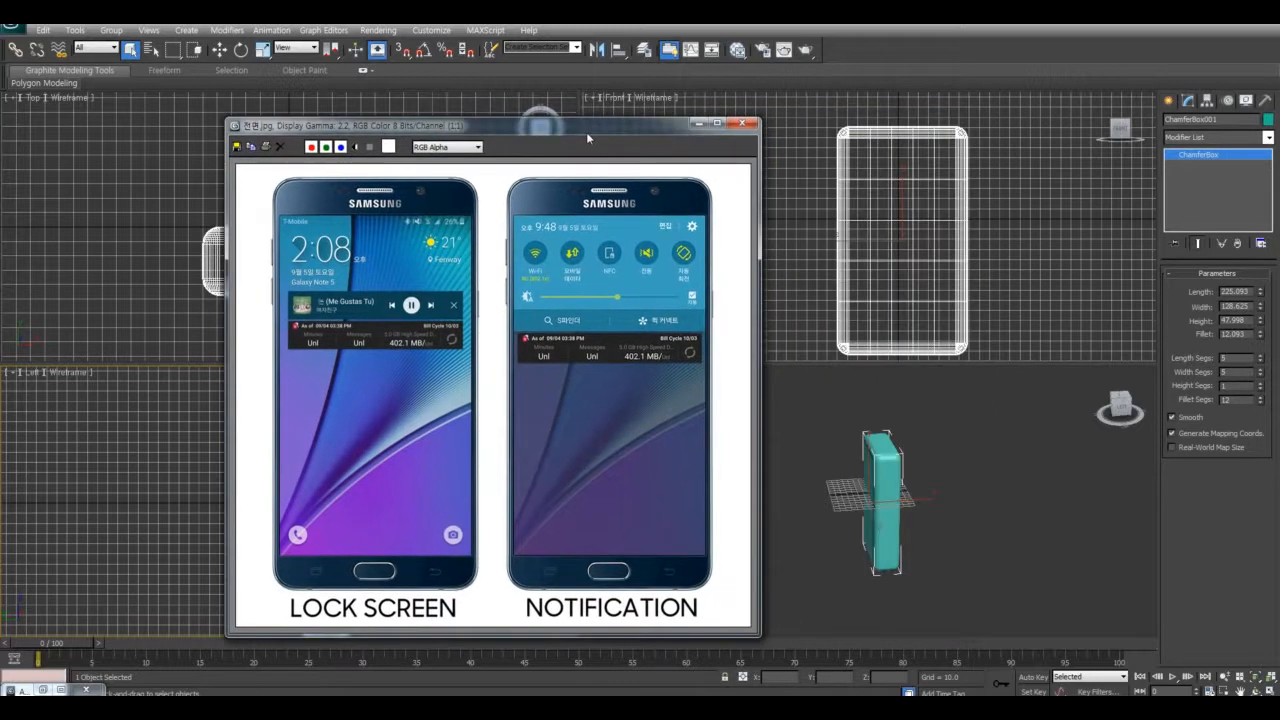
alt+middle_drag(934, 546, 970, 522)
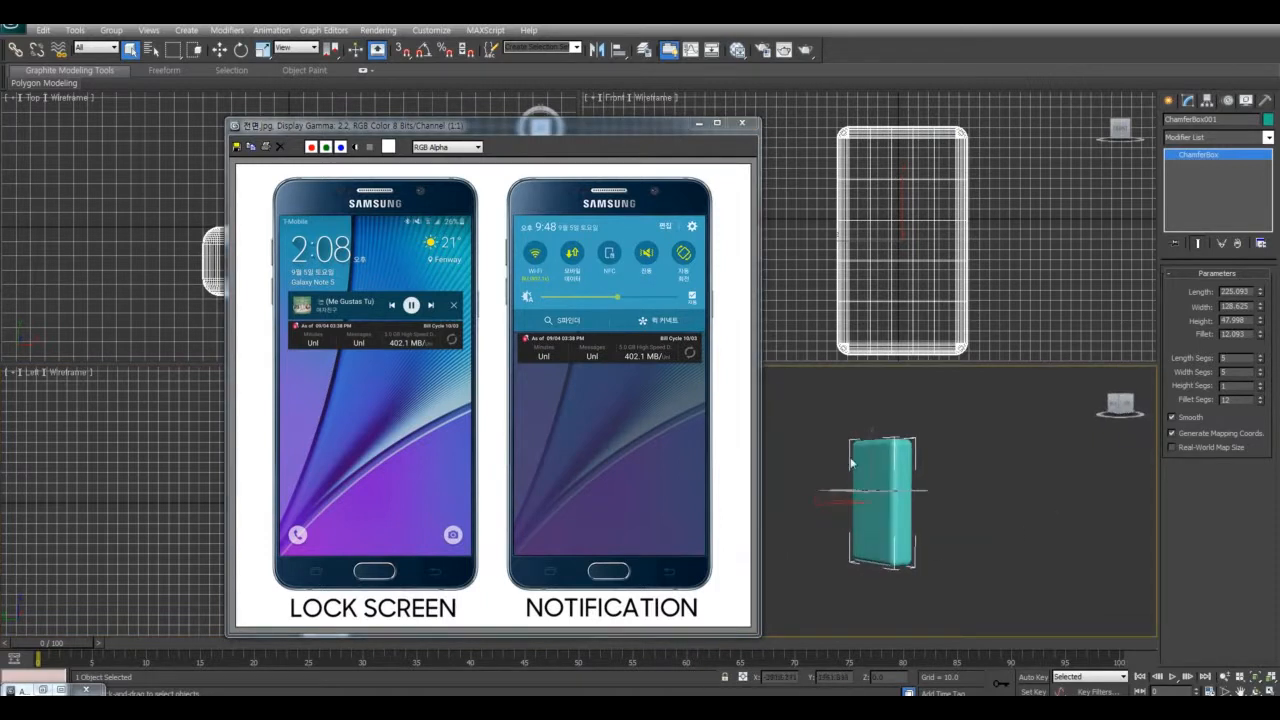
right_click(1200, 158)
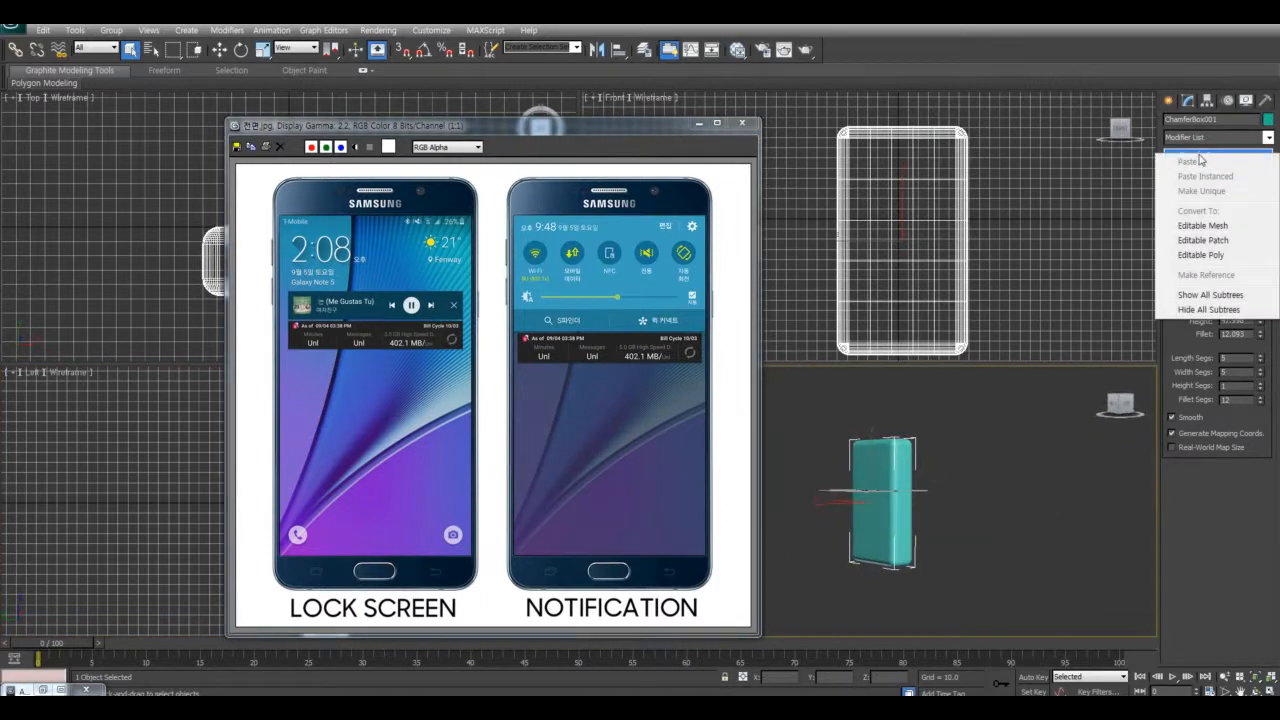
click(1224, 262)
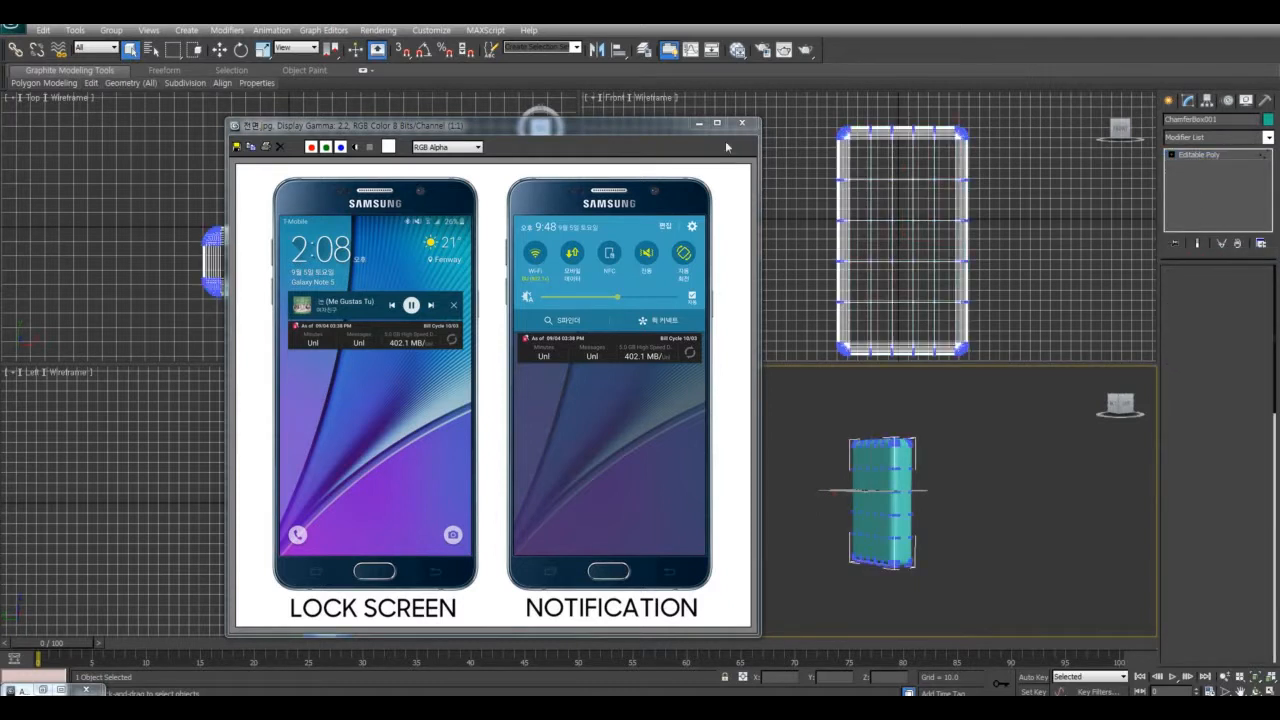
Select the vertices of the box's front half in the Left view and scale them along X into a flat plane
drag(673, 130, 1118, 242)
drag(326, 400, 380, 672)
middle_drag(380, 584, 385, 553)
scroll(385, 553, down, 2)
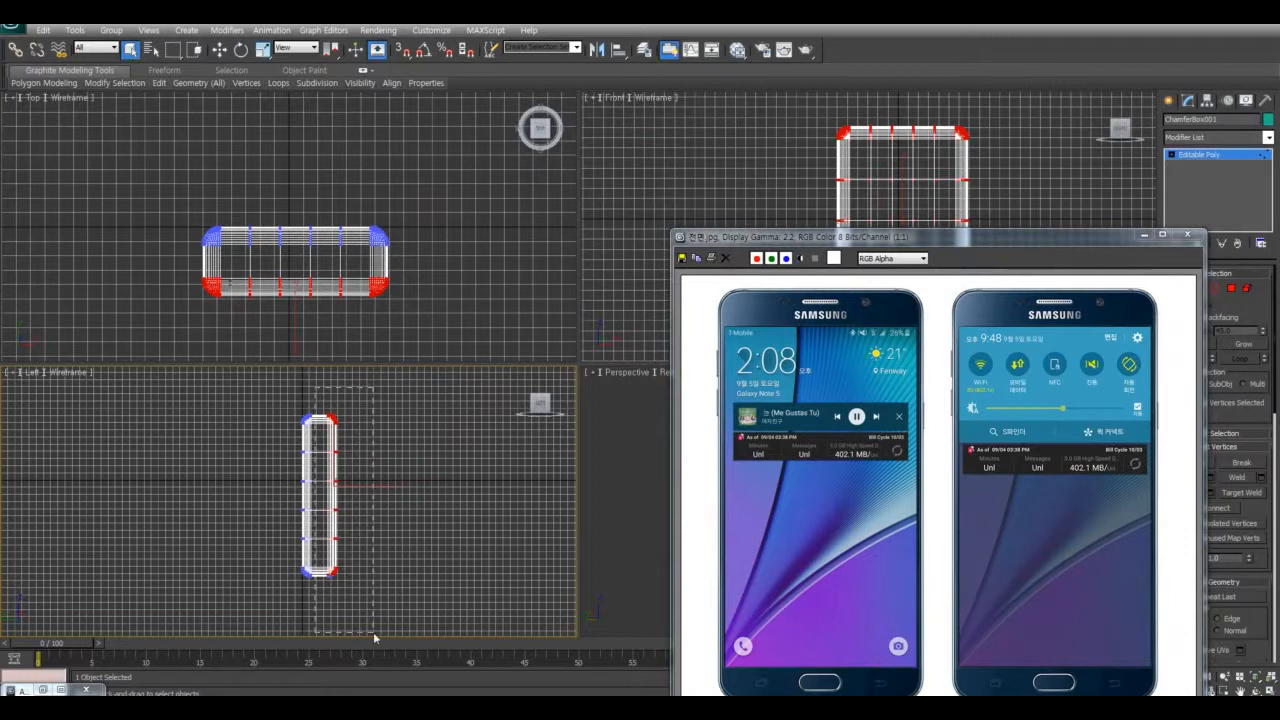
scroll(357, 514, up, 3)
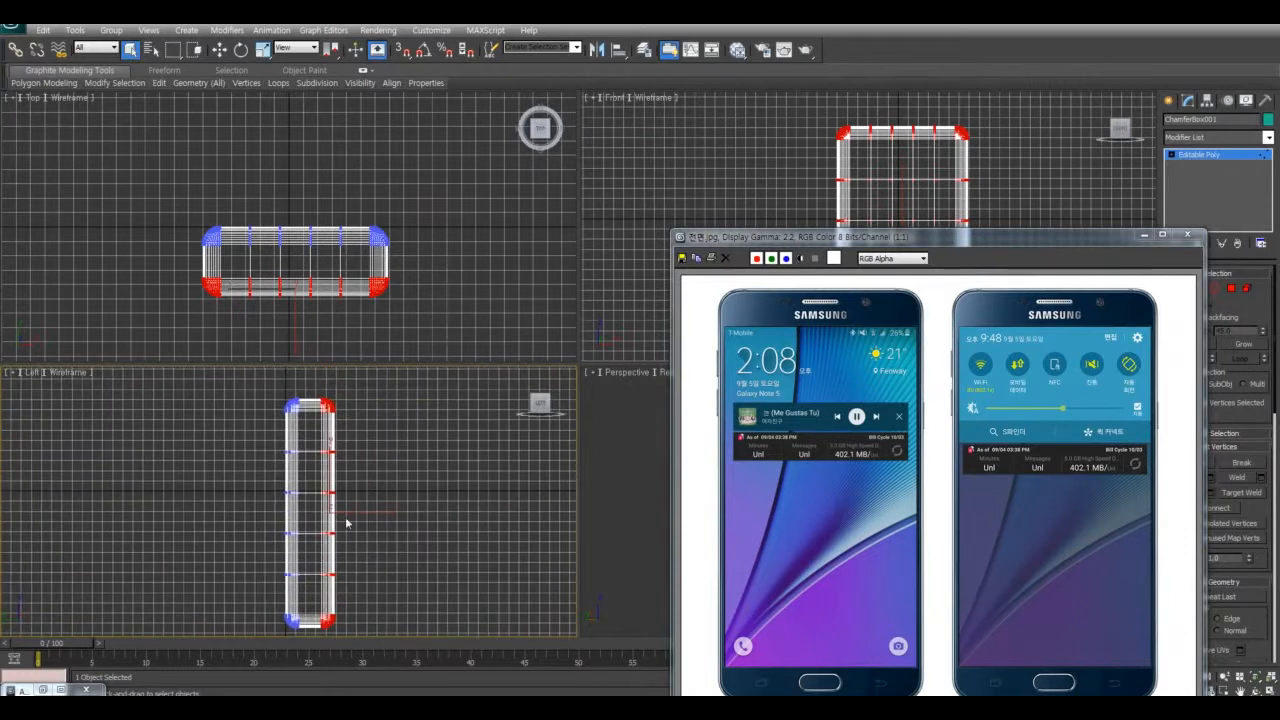
click(262, 49)
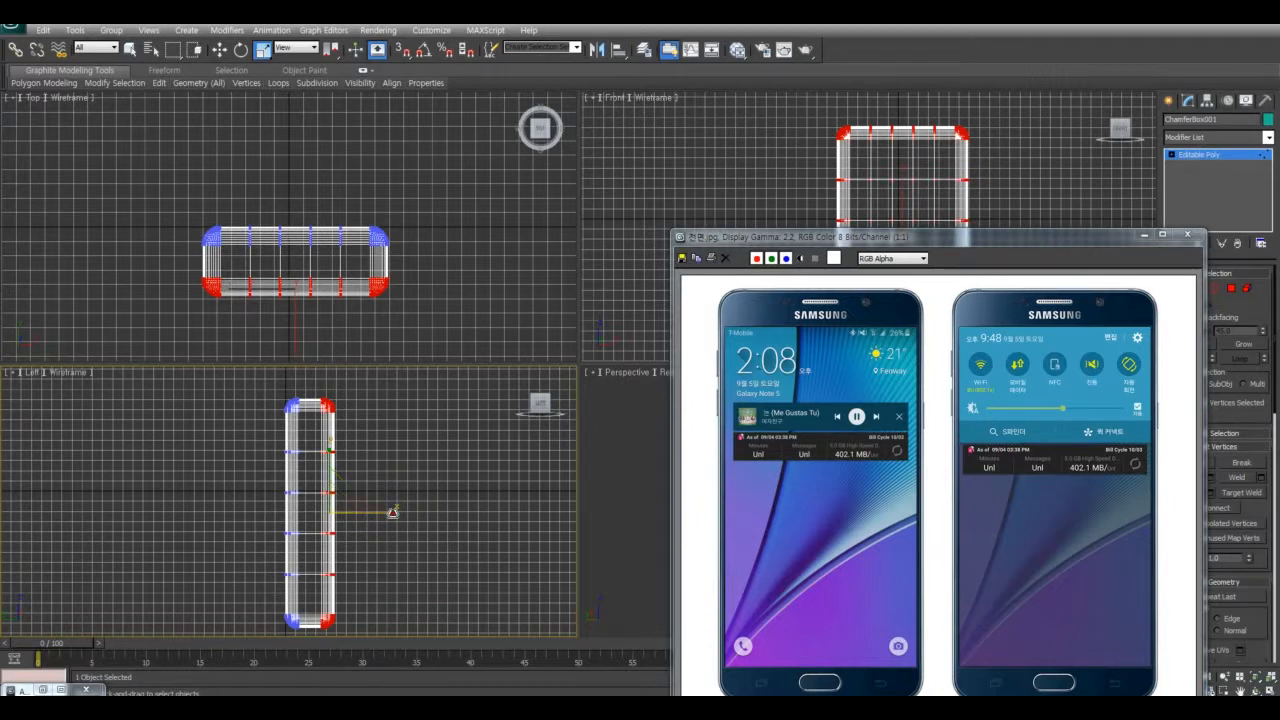
drag(392, 512, 170, 497)
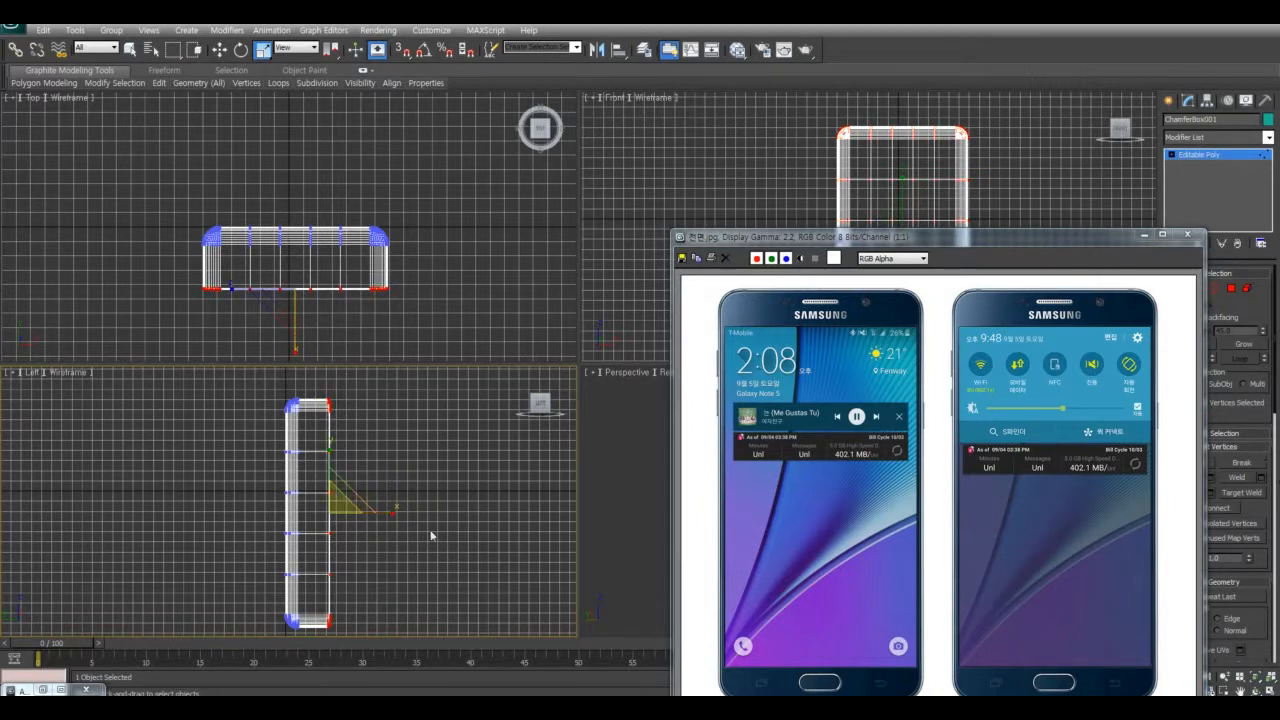
drag(392, 516, 445, 506)
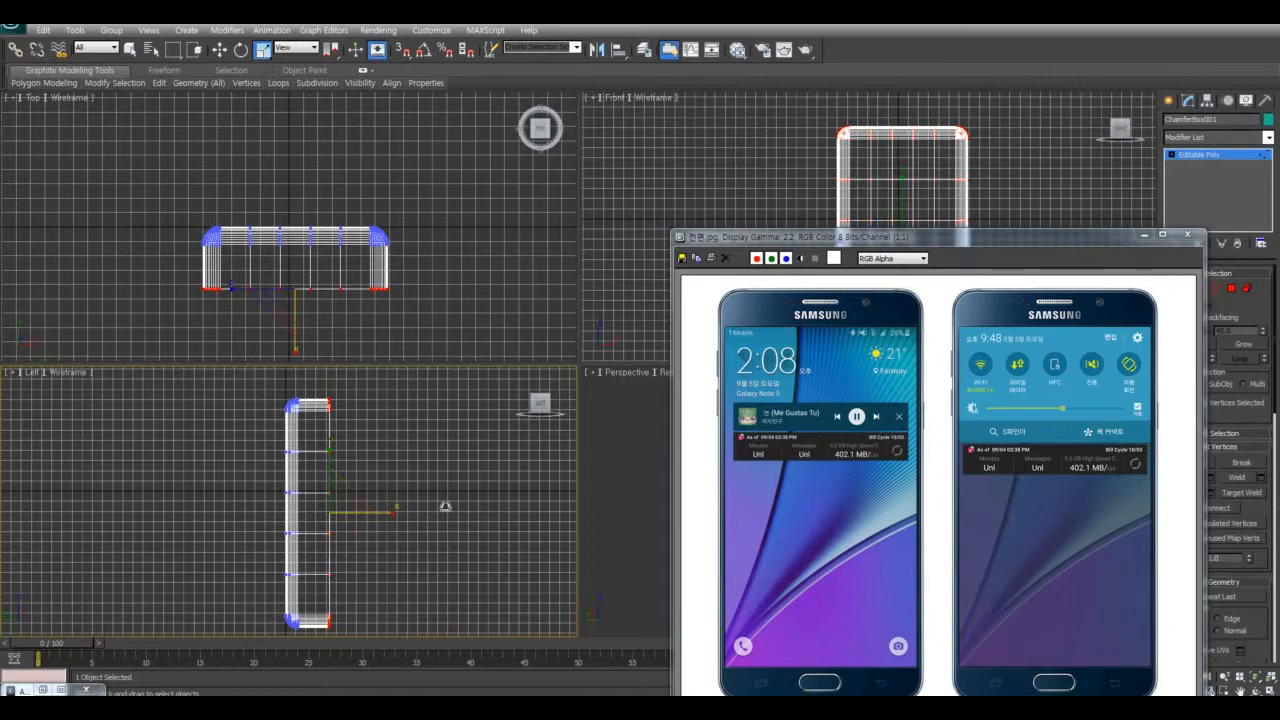
Move the flattened front vertices back along X to thin the phone body to about half its depth
right_click(381, 486)
click(395, 506)
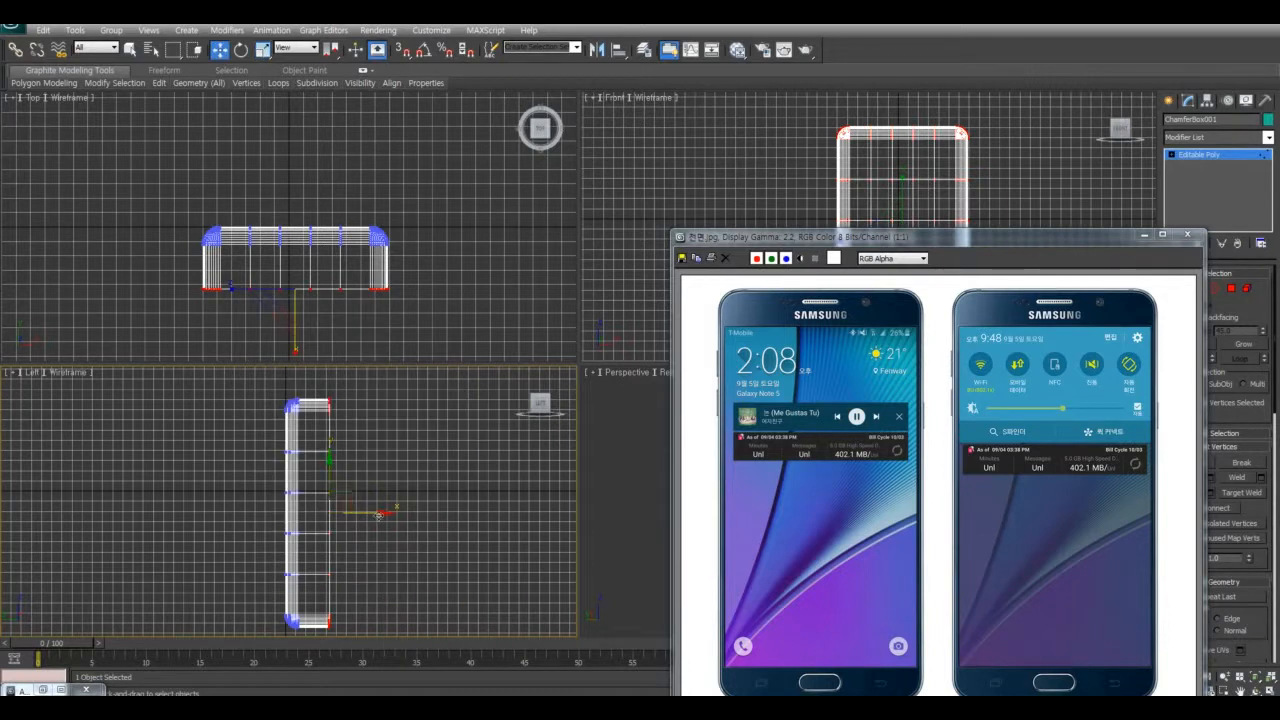
drag(377, 514, 359, 515)
click(429, 520)
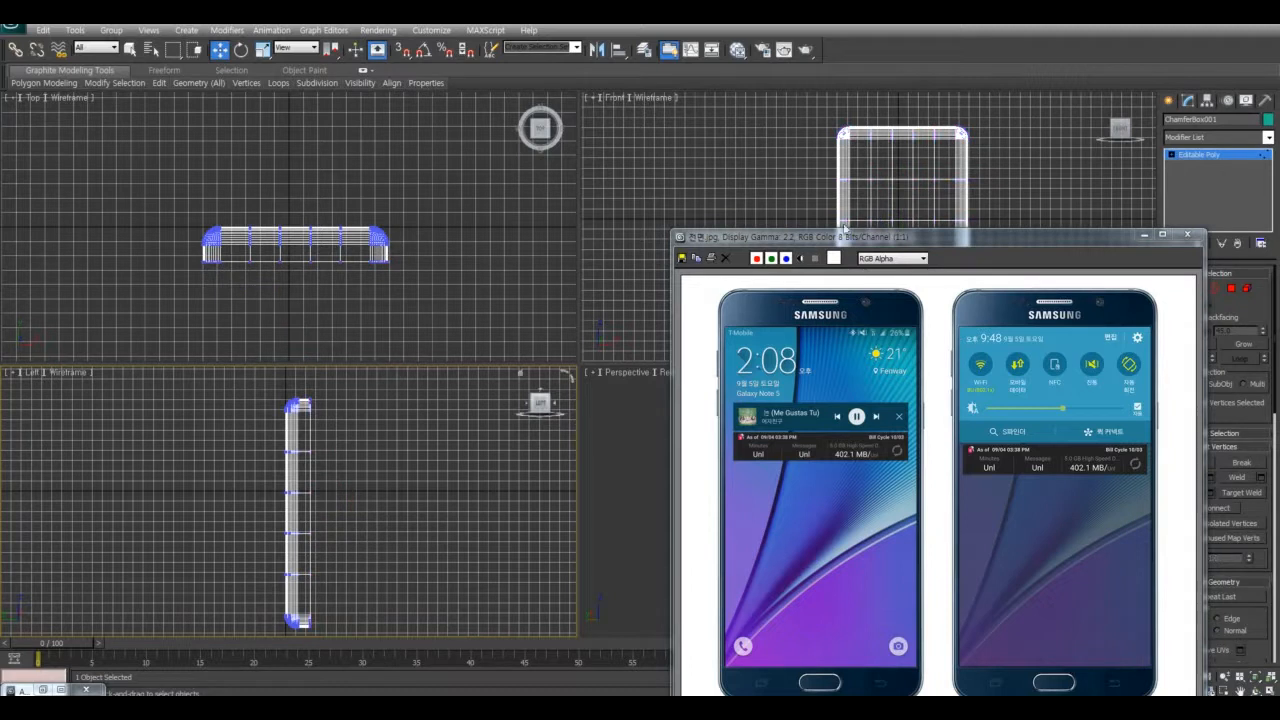
Move the reference image clear of the Top view, select the flat front side's vertices there and flatten them further along Y with Scale
drag(882, 241, 388, 302)
scroll(890, 520, up, 5)
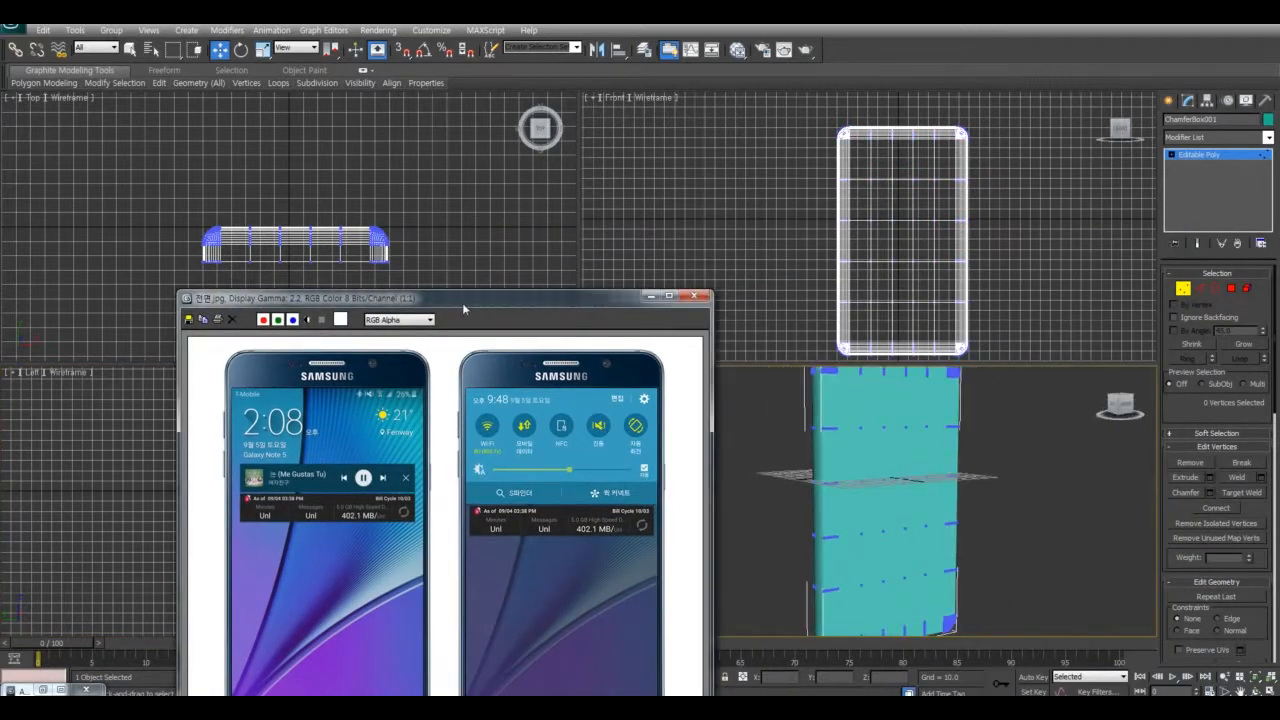
drag(462, 302, 644, 469)
drag(174, 256, 400, 272)
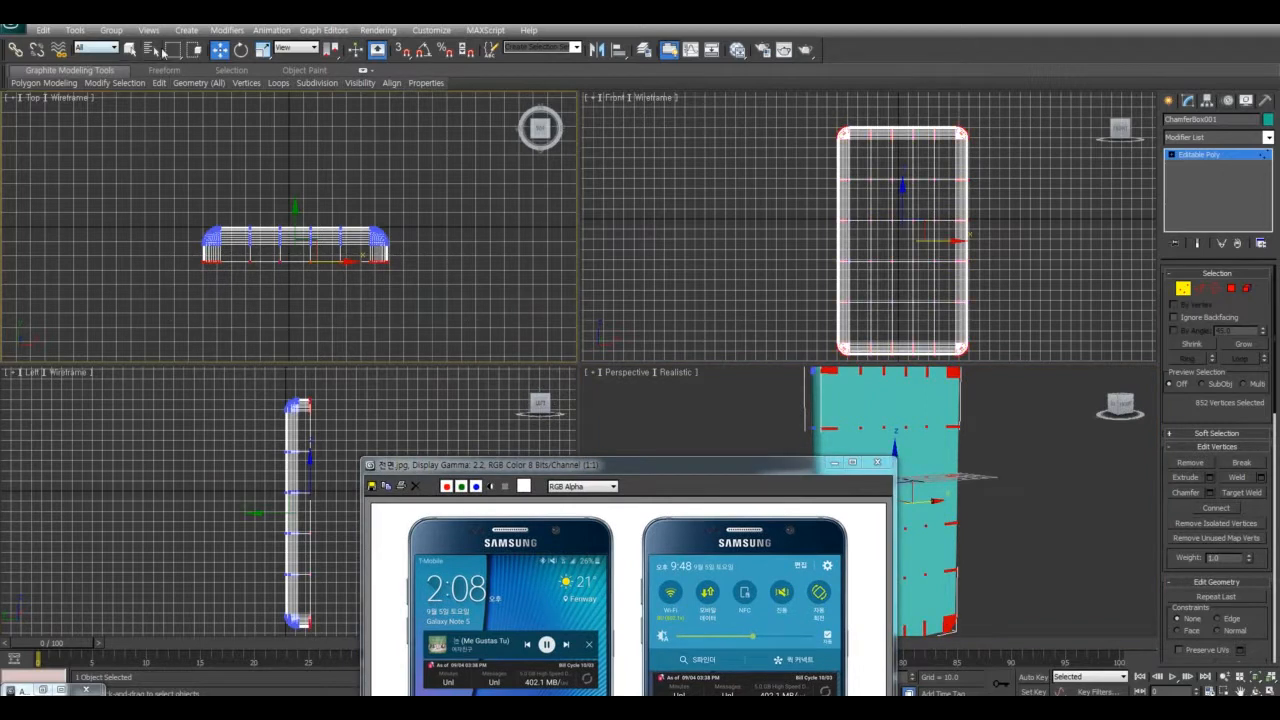
key(r)
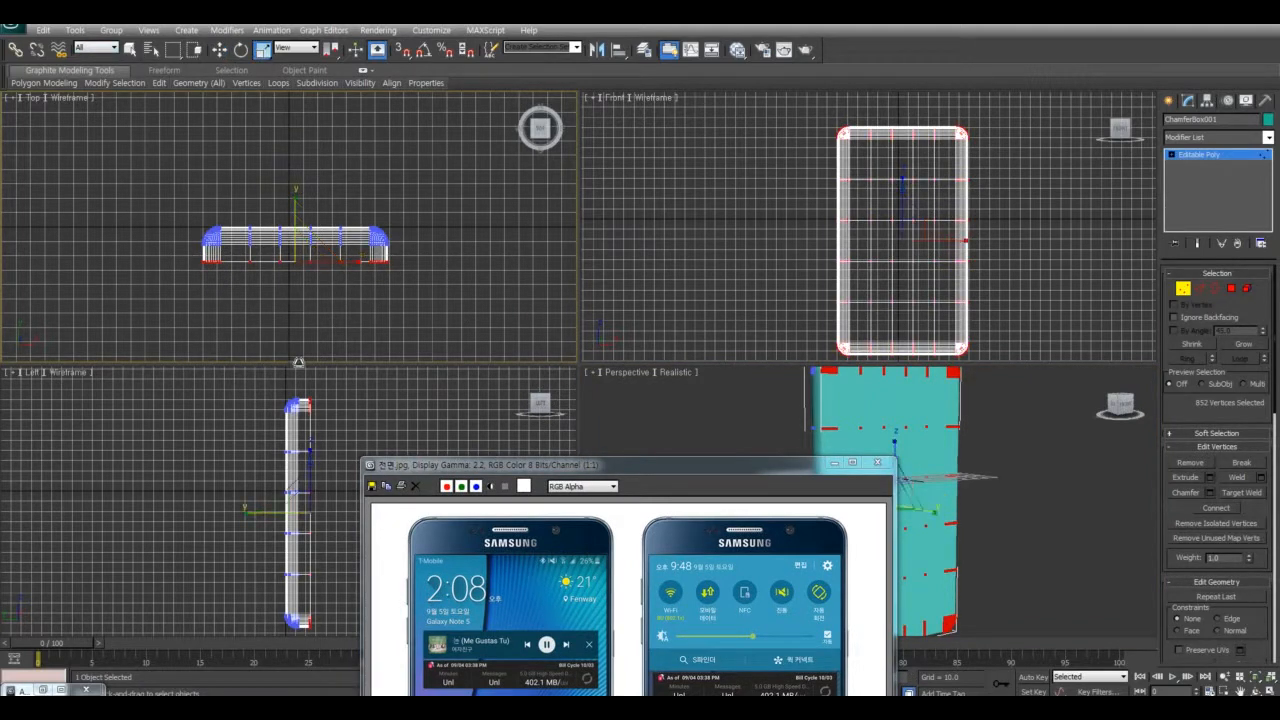
Select the rounded back side's vertices in the Top view and apply an FFD(box) modifier from the Free Form Deformations set, shown as buttons
drag(172, 193, 450, 260)
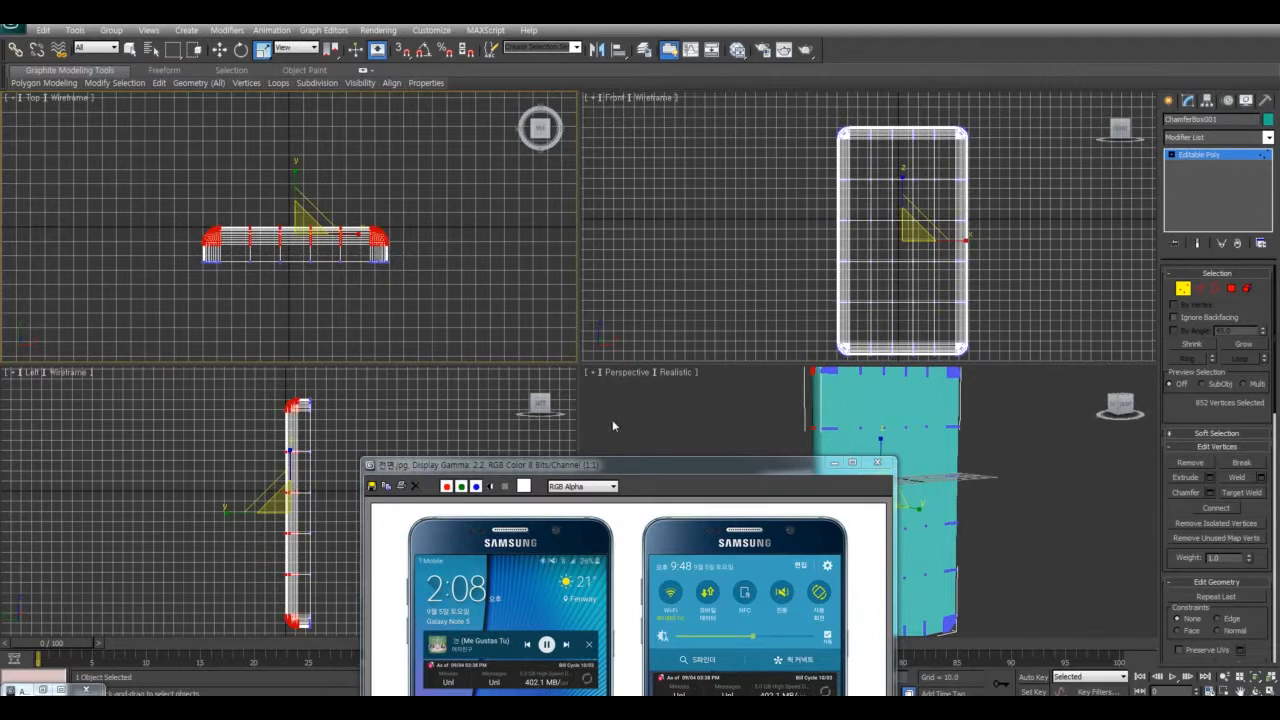
right_click(1200, 139)
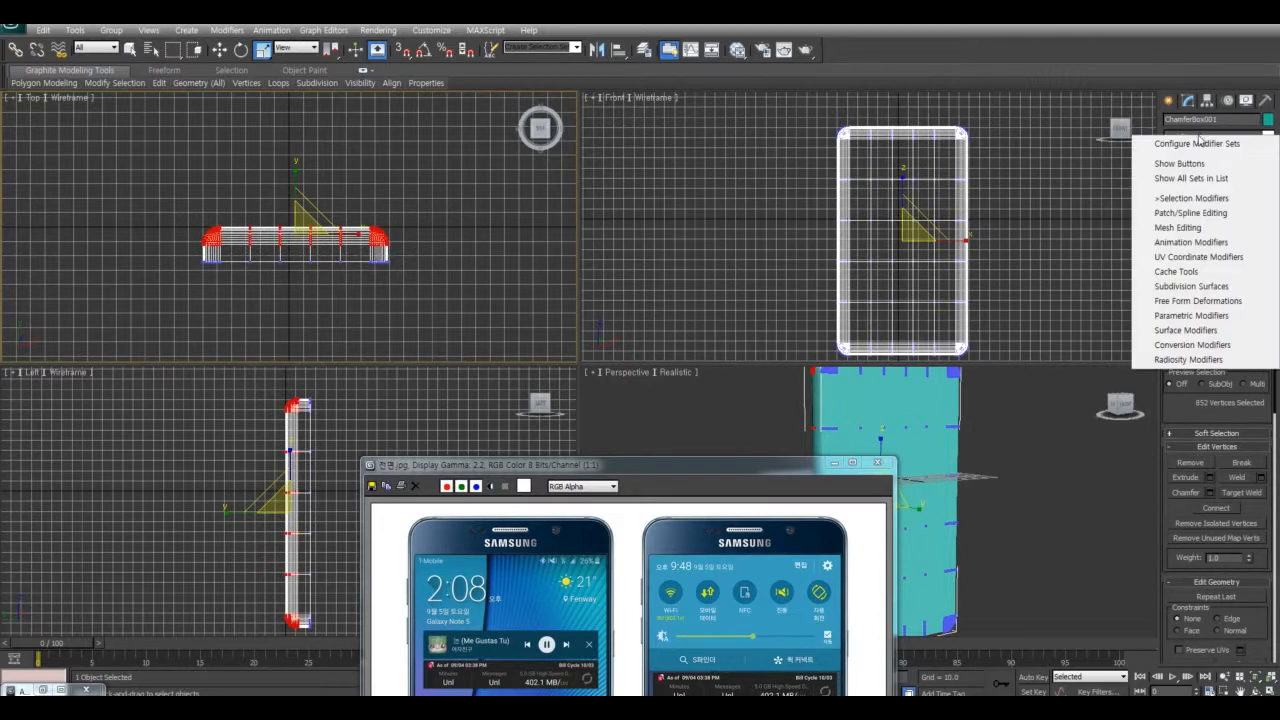
click(1201, 308)
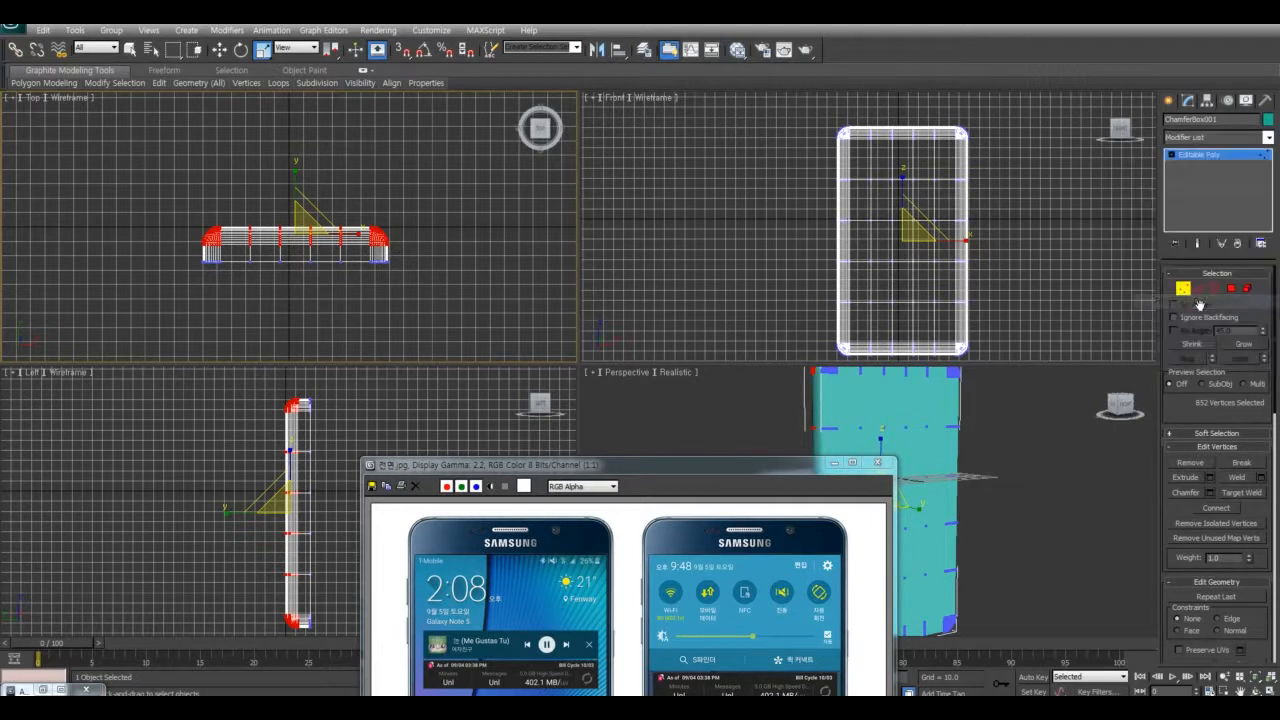
right_click(1210, 142)
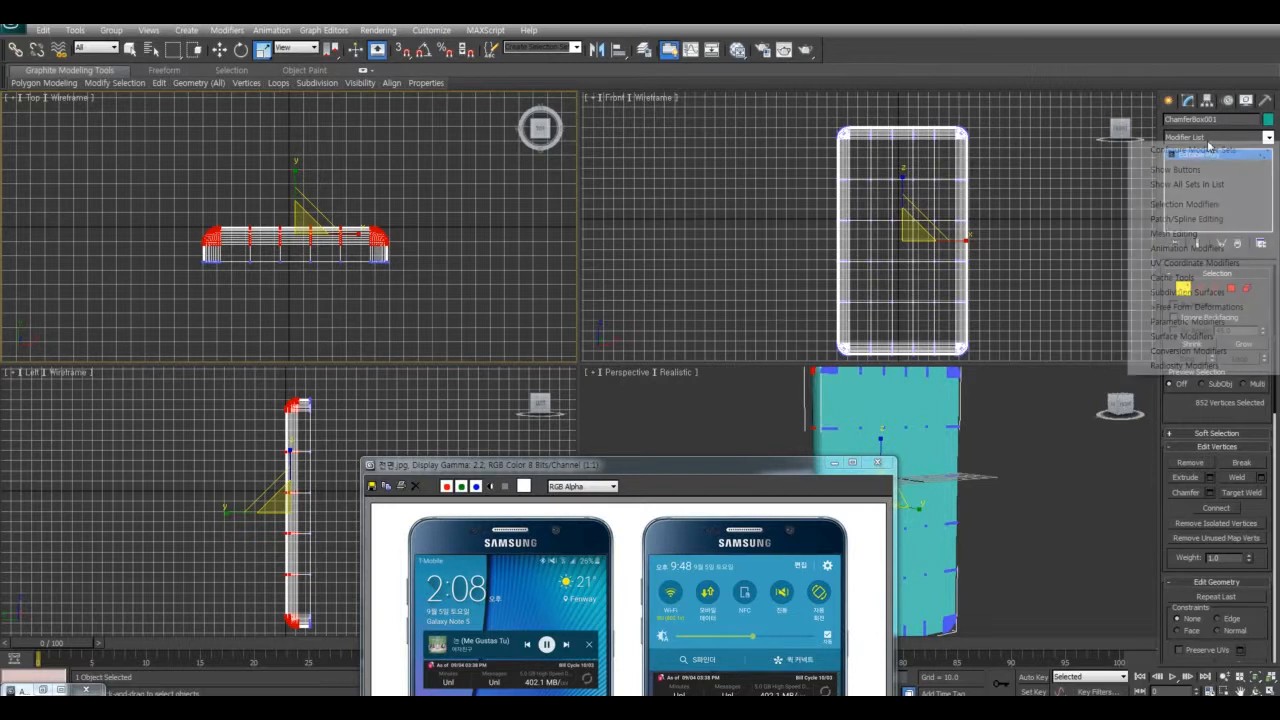
click(1202, 171)
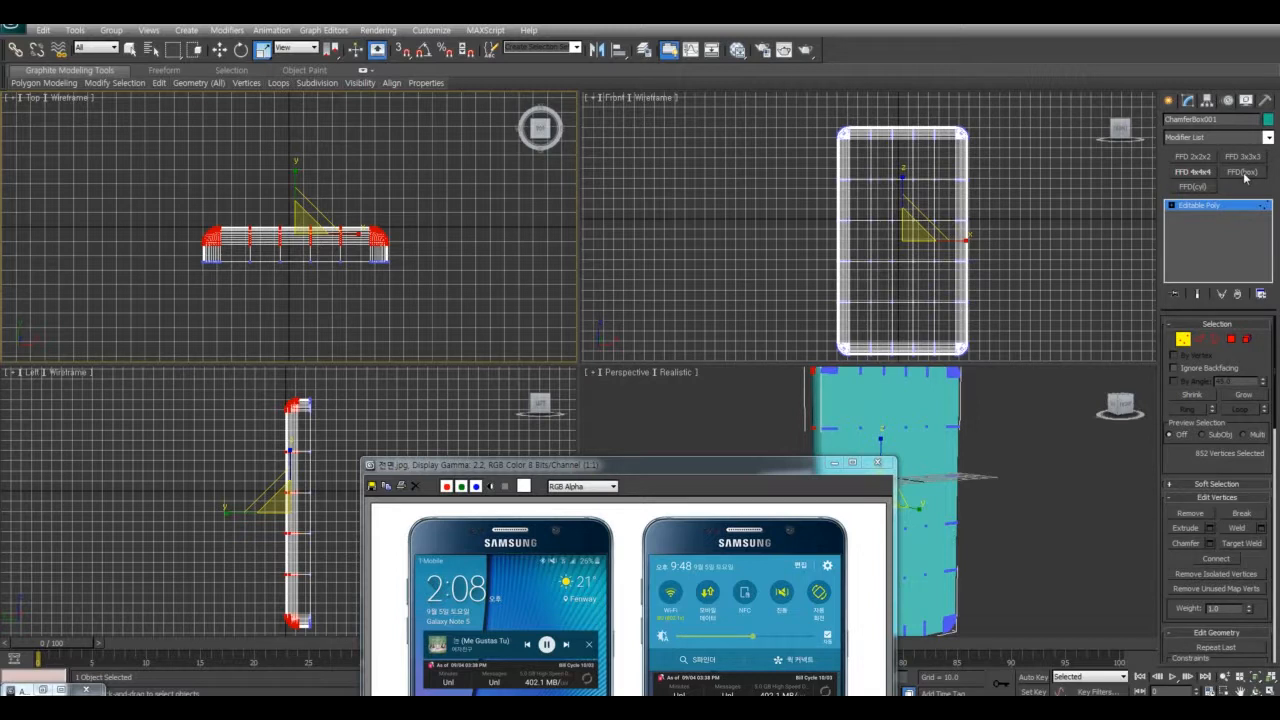
click(1242, 173)
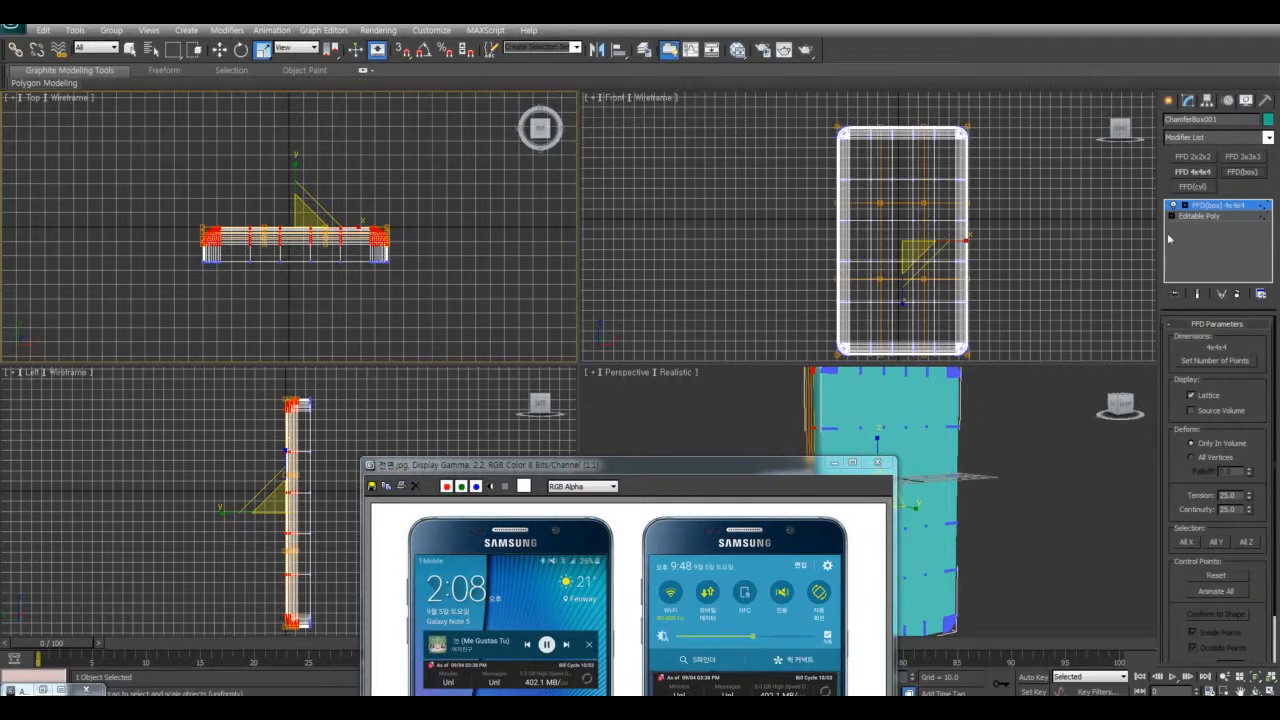
Edit the FFD control points in the Left view, scaling the outermost back points inward to taper the body's back edges
click(1173, 204)
click(1220, 216)
middle_drag(357, 437, 352, 415)
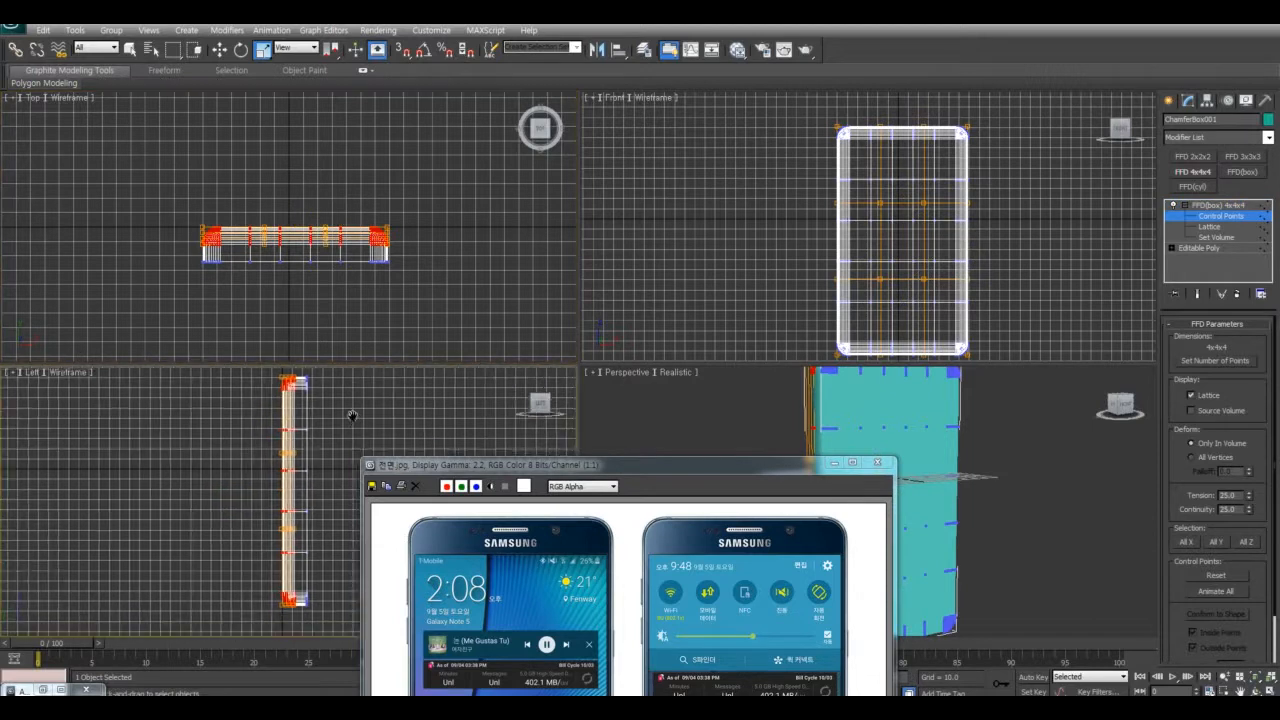
key(alt+w)
middle_drag(736, 312, 1051, 327)
scroll(1045, 329, down, 2)
middle_drag(965, 353, 1076, 307)
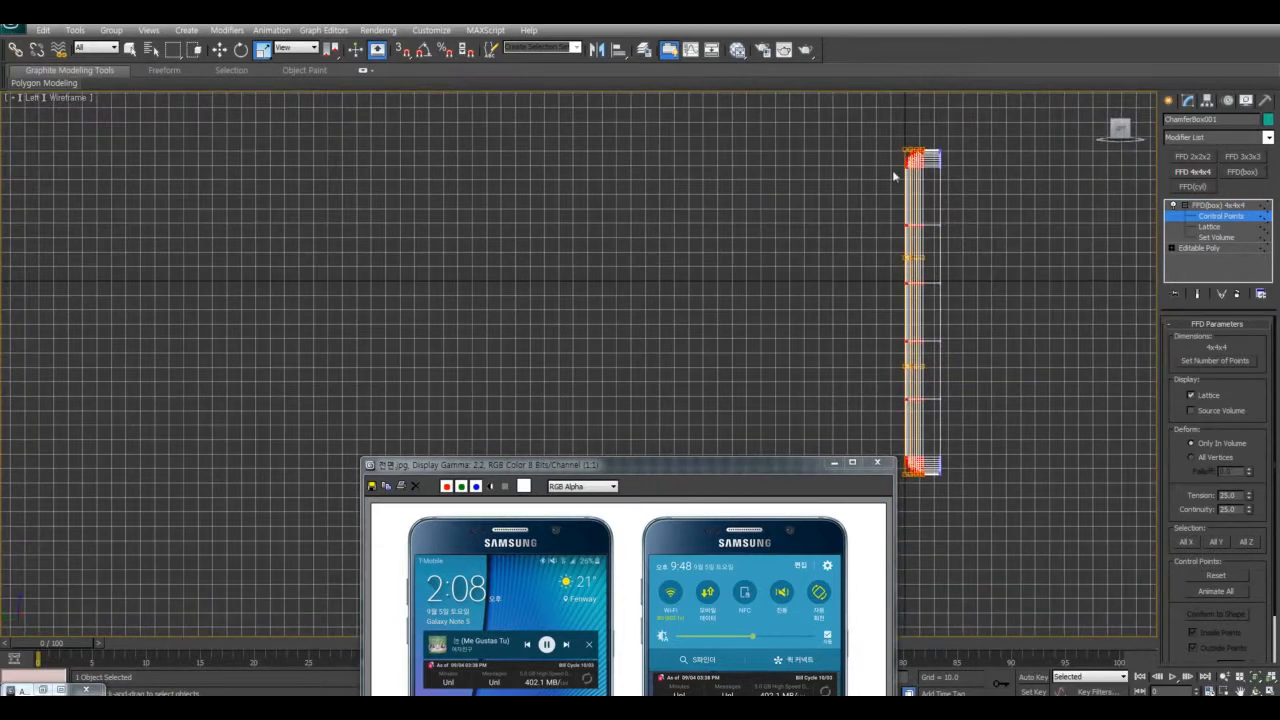
drag(868, 420, 907, 513)
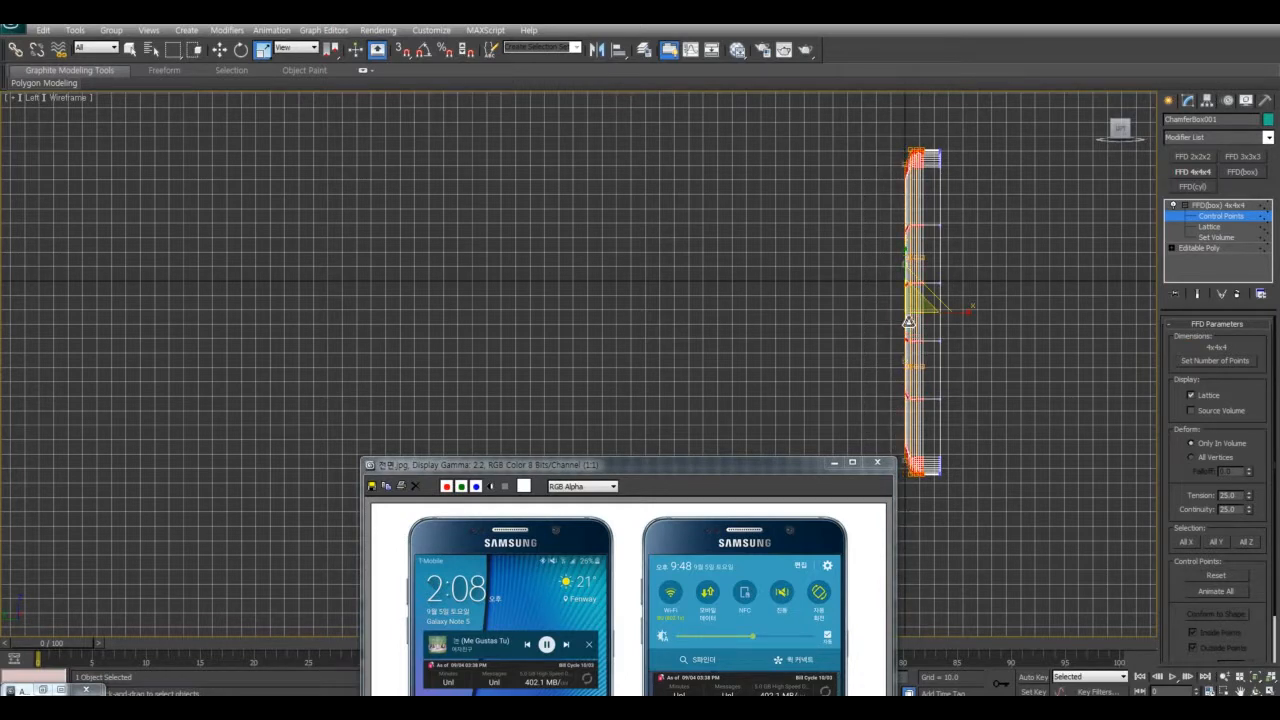
drag(877, 116, 908, 486)
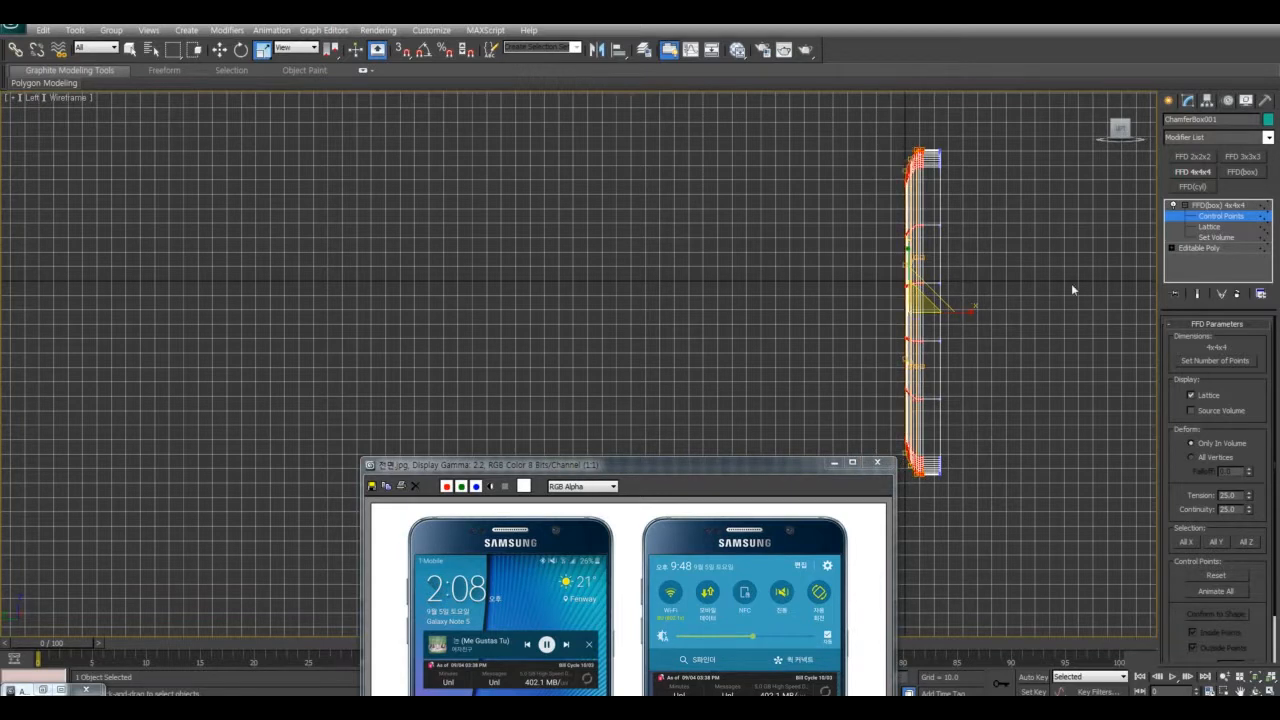
right_click(1022, 298)
click(1035, 322)
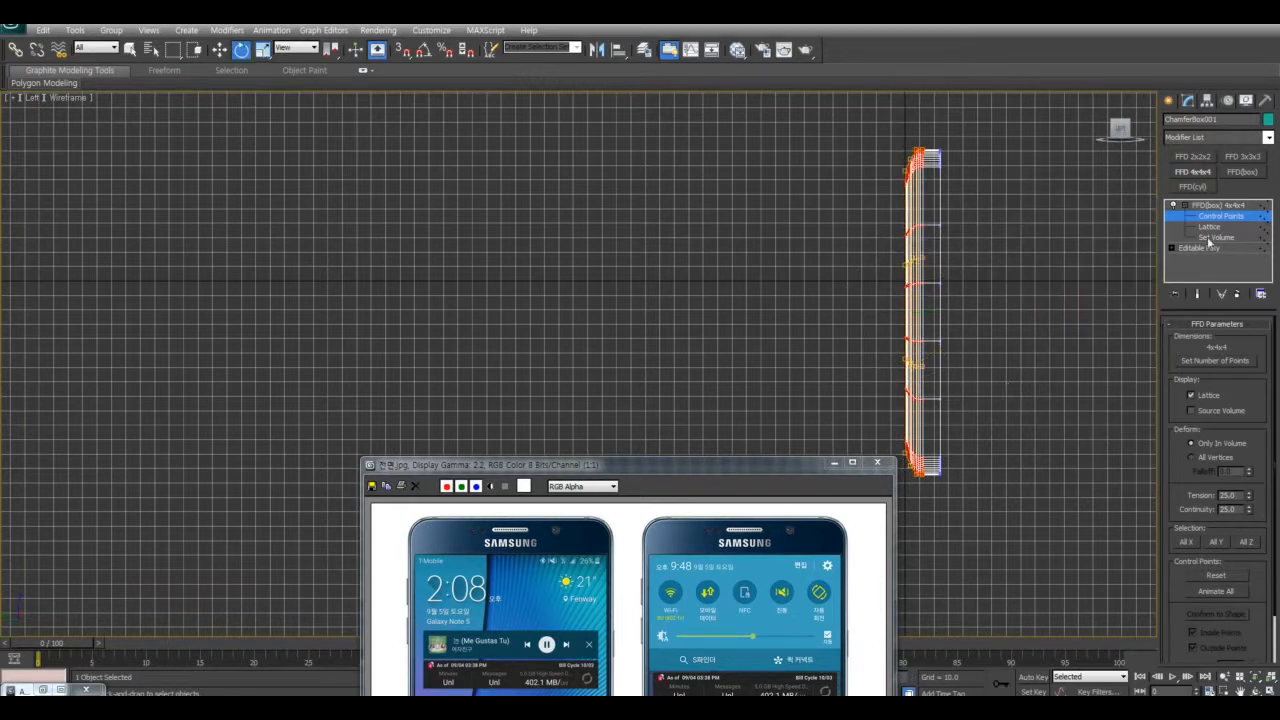
click(1212, 205)
Reselect the tapered body, move the reference image out of the way and convert the body to Editable Poly
right_click(1066, 418)
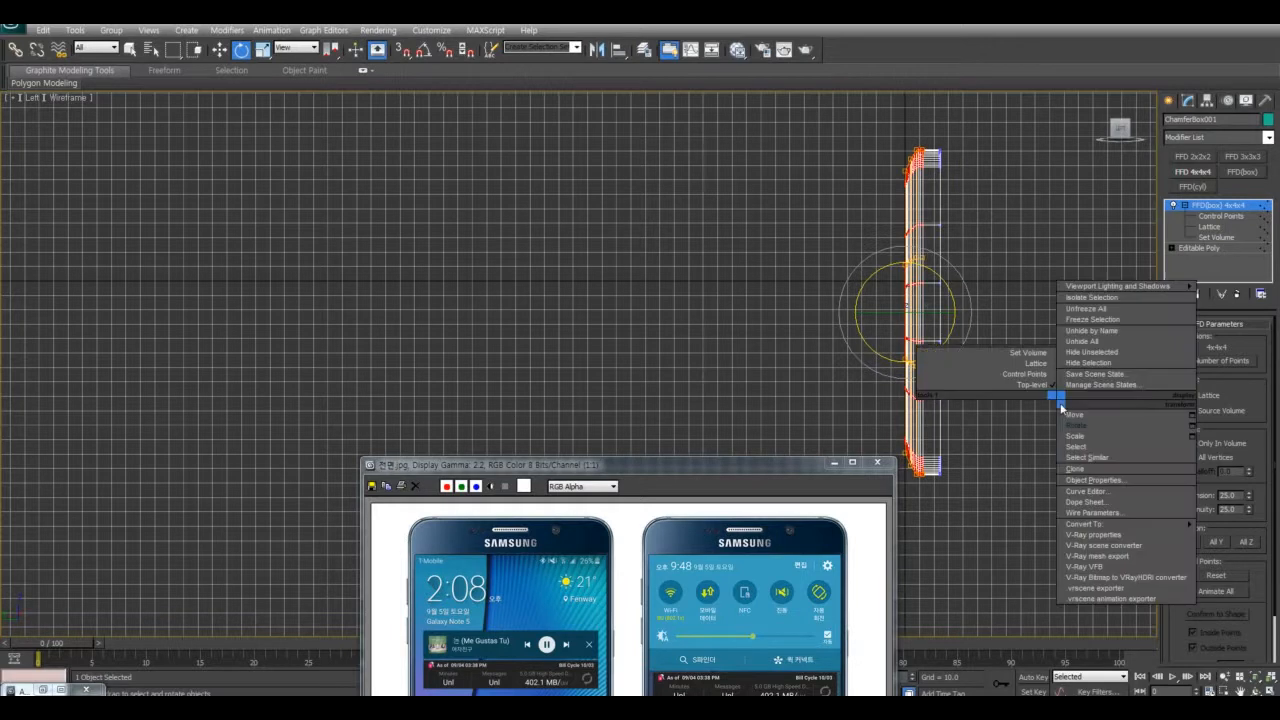
click(1083, 414)
click(1034, 318)
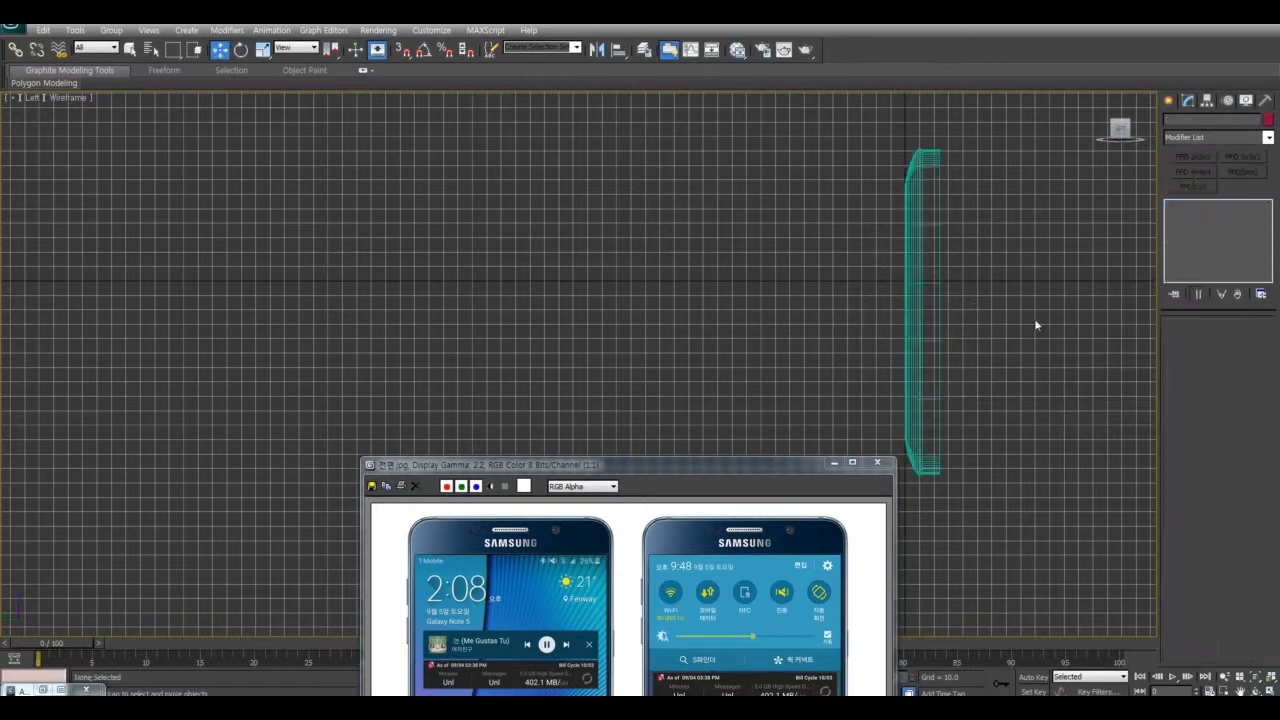
click(940, 288)
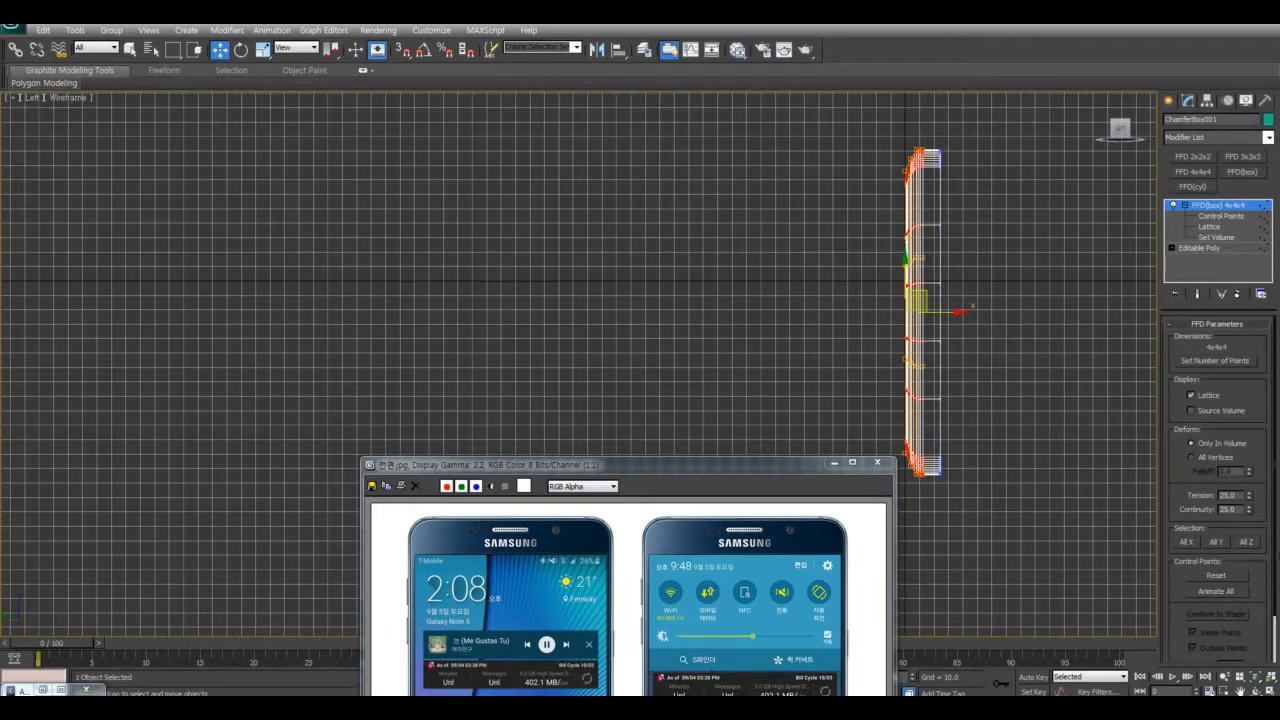
key(alt+w)
drag(737, 468, 565, 492)
alt+middle_drag(961, 511, 1095, 440)
click(898, 240)
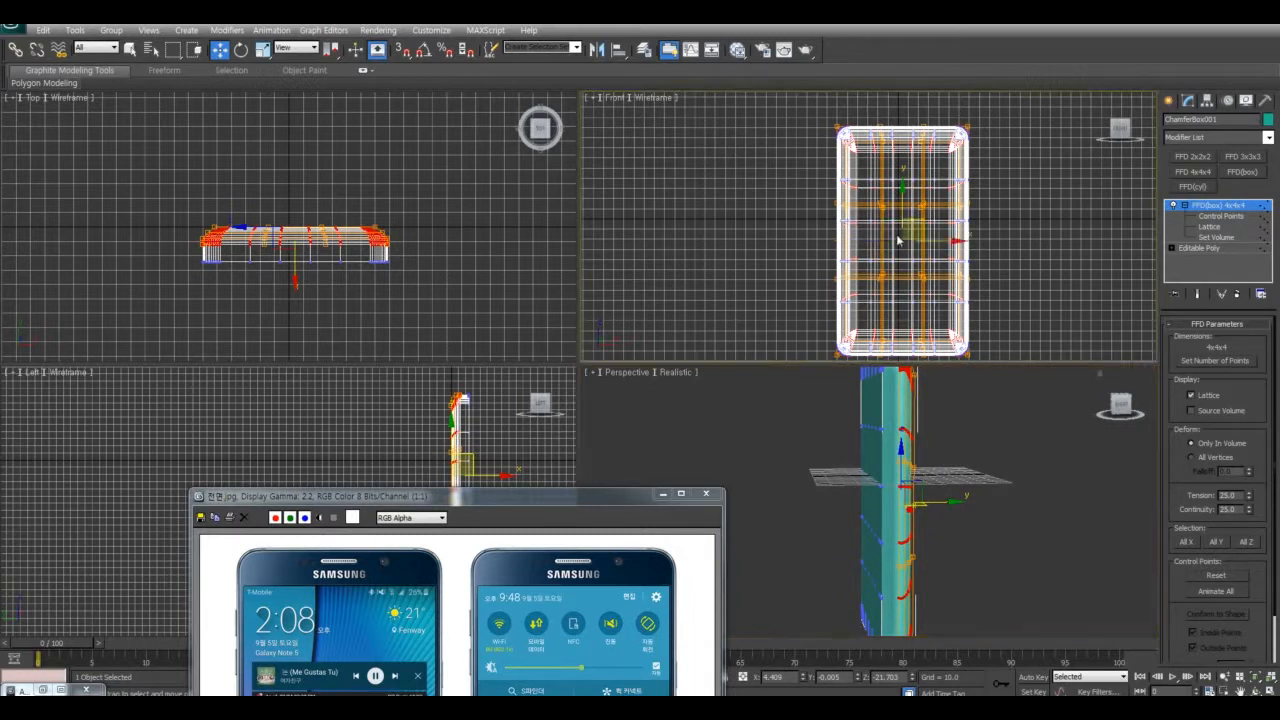
right_click(898, 240)
mouse_move(957, 356)
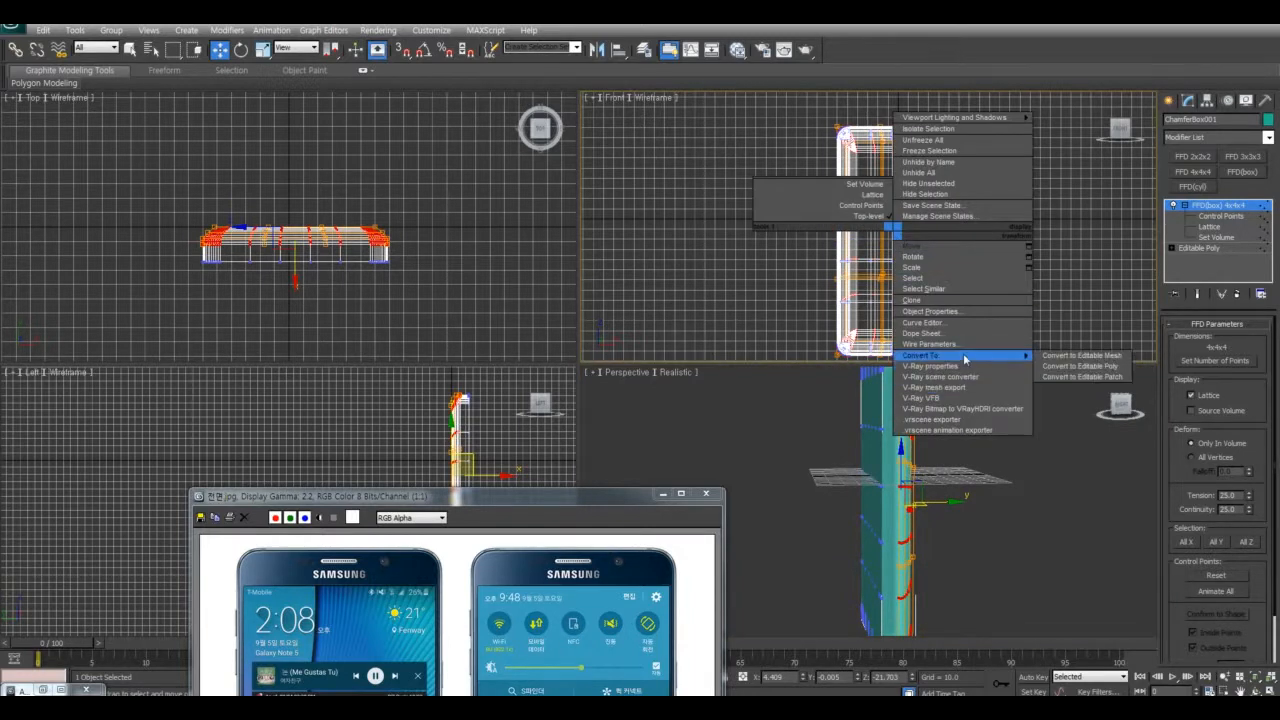
click(1080, 366)
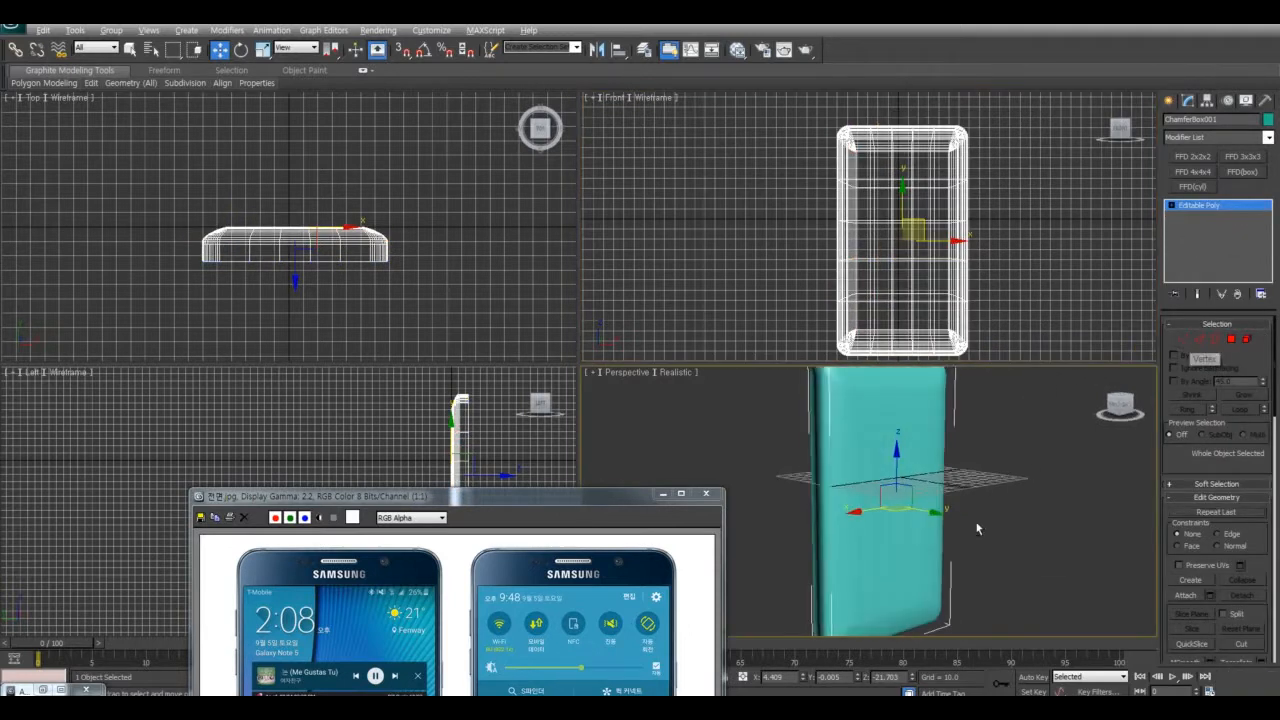
Use window selection to pick the front face polygons in the Left view and move them along X toward the back, thinning the body
alt+middle_drag(870, 540, 990, 556)
drag(590, 496, 894, 550)
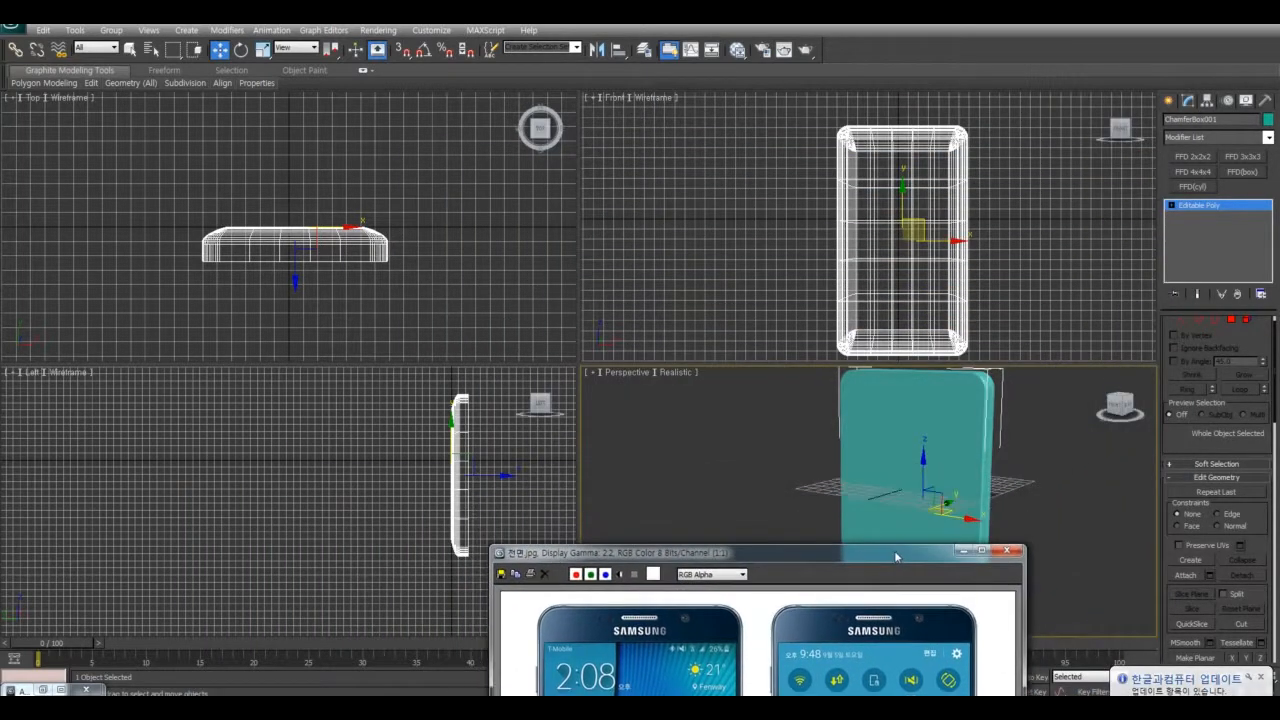
key(4)
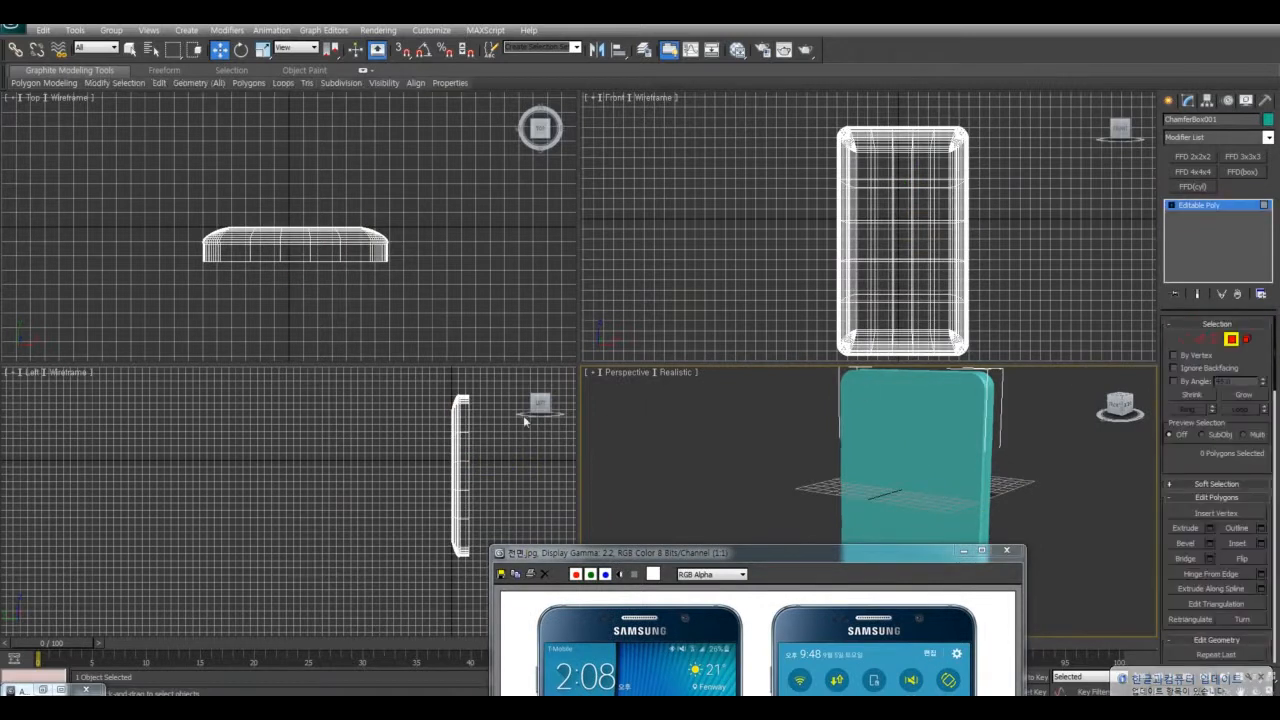
middle_drag(523, 415, 351, 415)
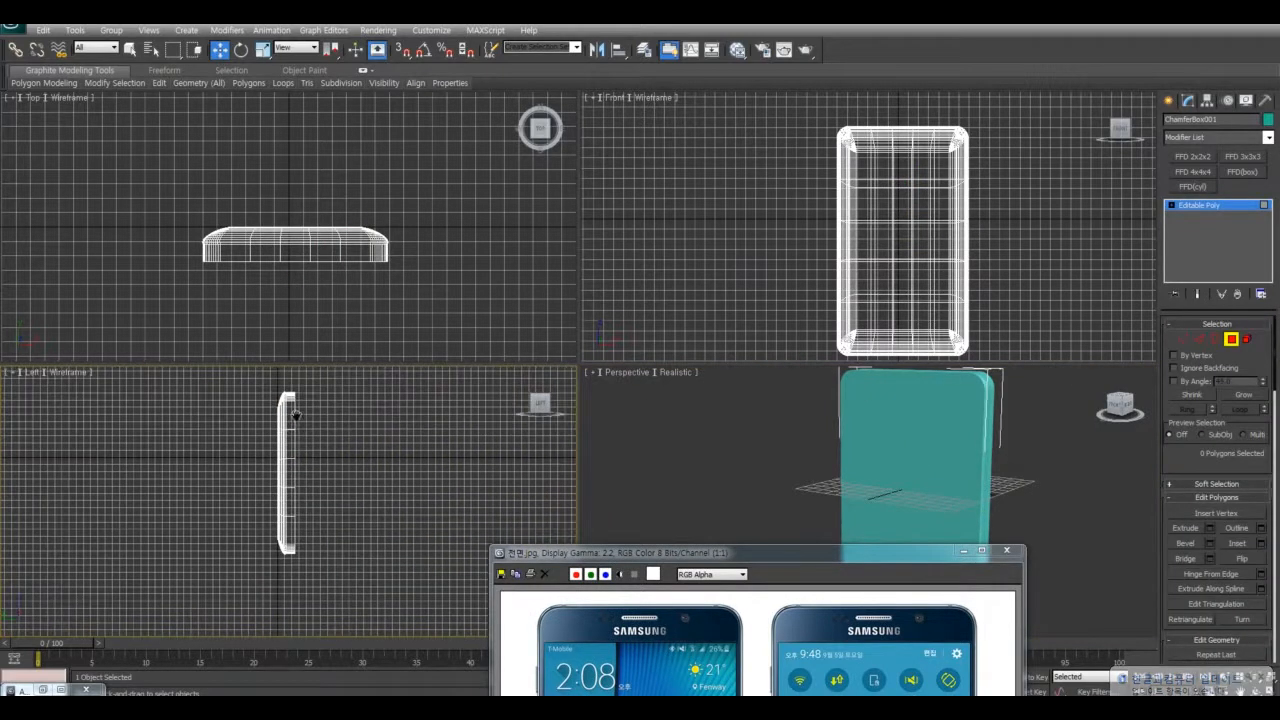
click(195, 50)
drag(353, 618, 355, 611)
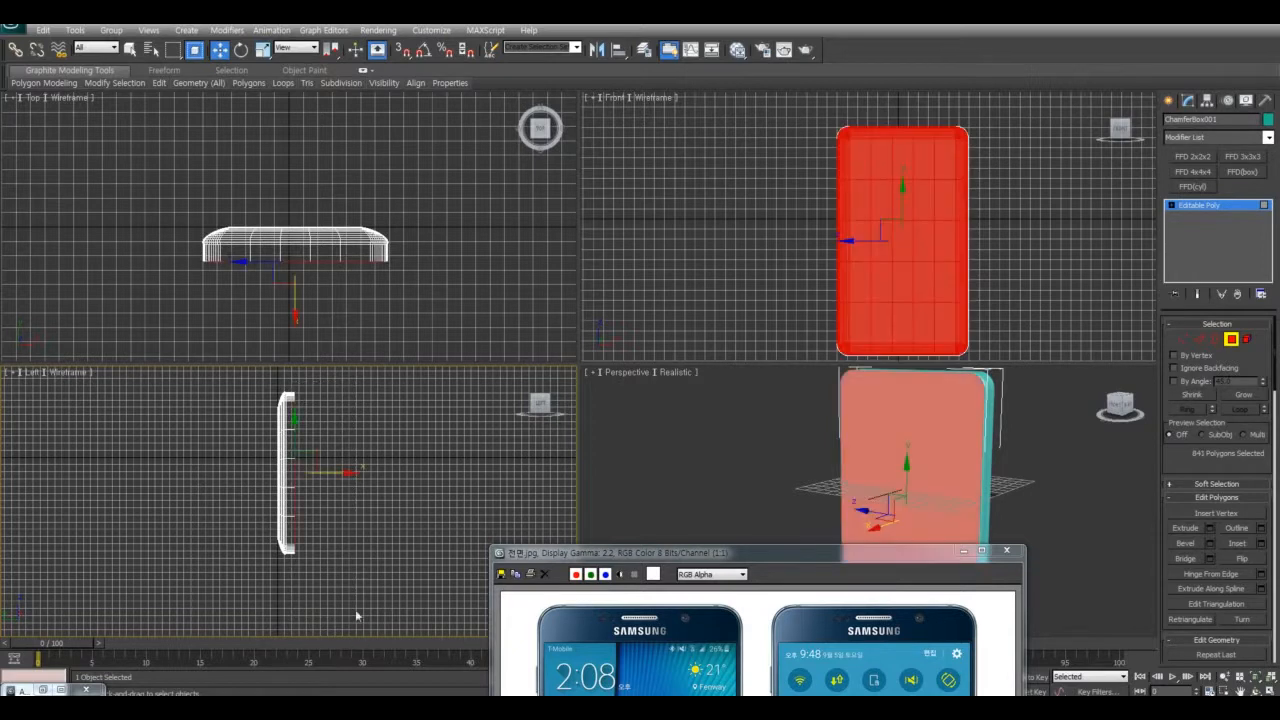
scroll(343, 511, up, 2)
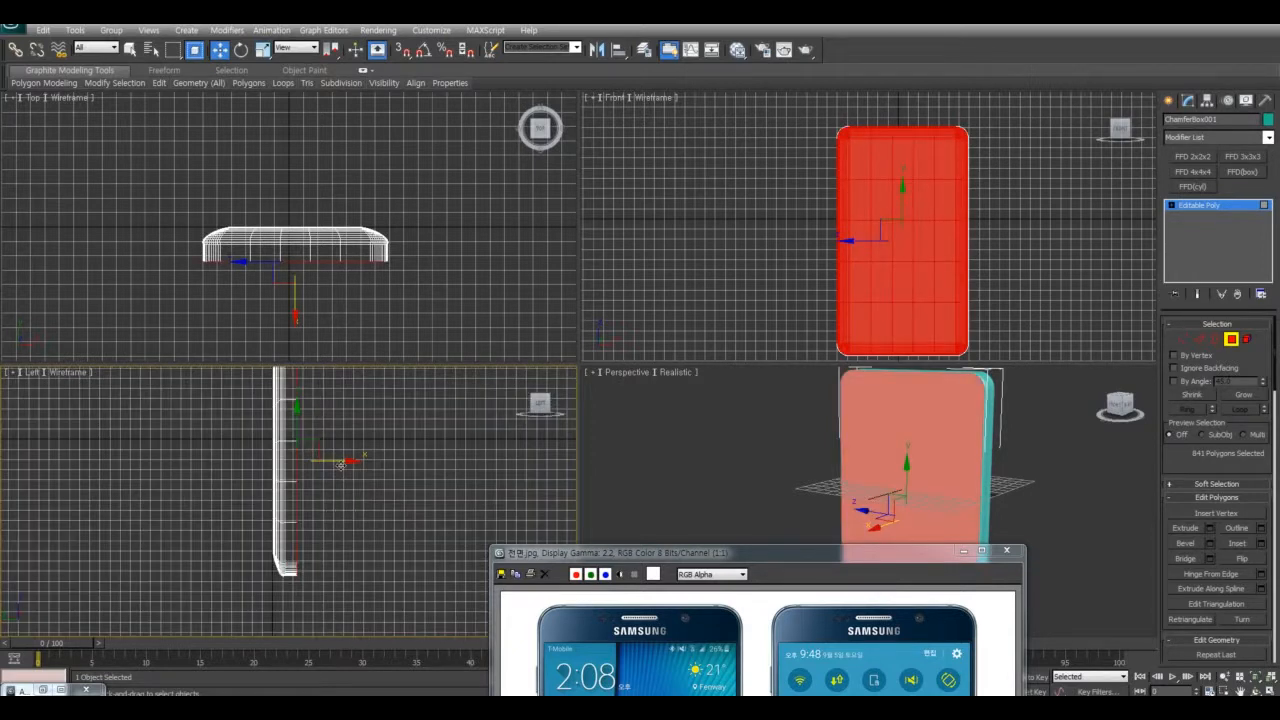
drag(341, 465, 336, 464)
scroll(288, 523, up, 2)
middle_drag(279, 528, 246, 648)
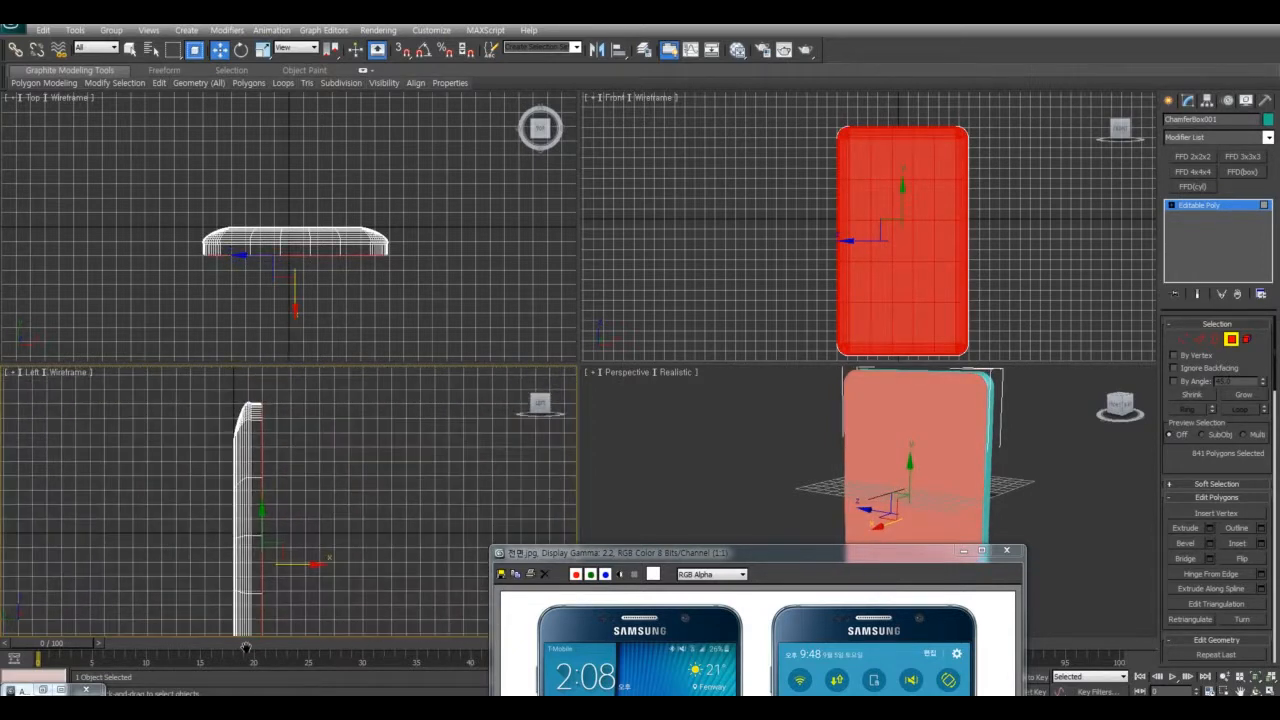
Delete the selected front face polygons to leave the phone body open at the front
scroll(259, 542, up, 1)
scroll(311, 560, down, 1)
middle_drag(324, 555, 406, 478)
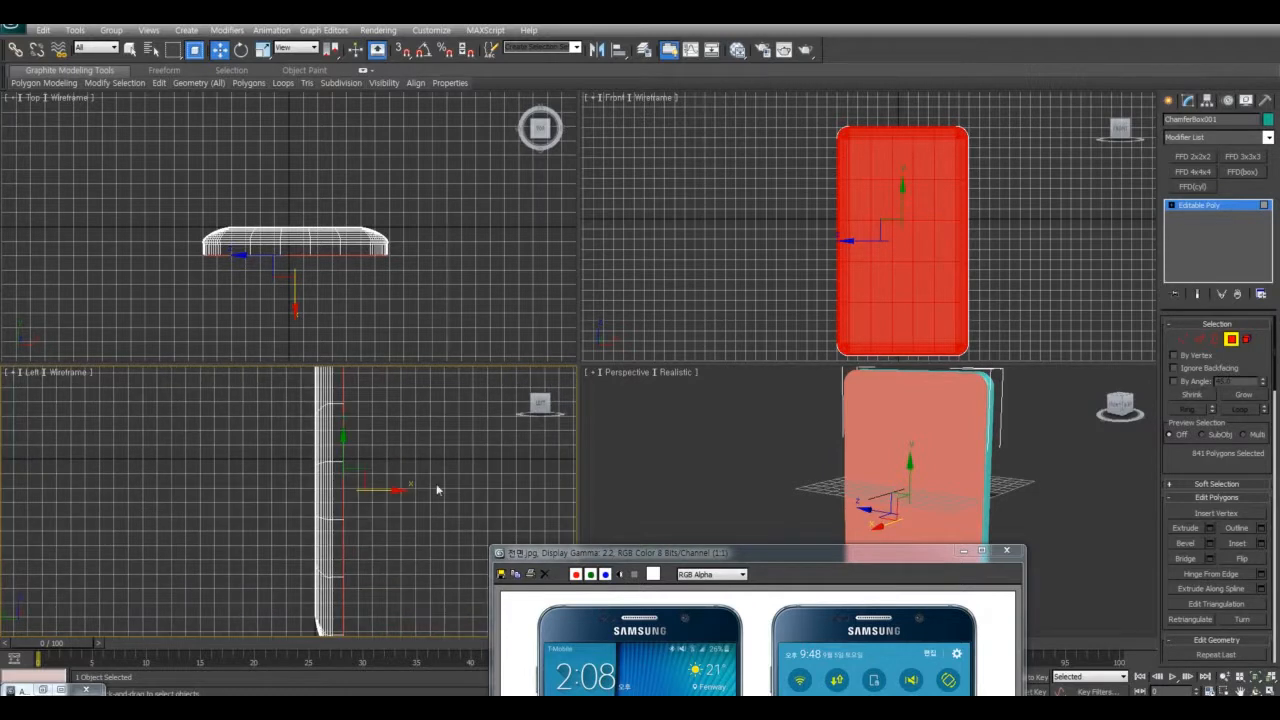
click(455, 492)
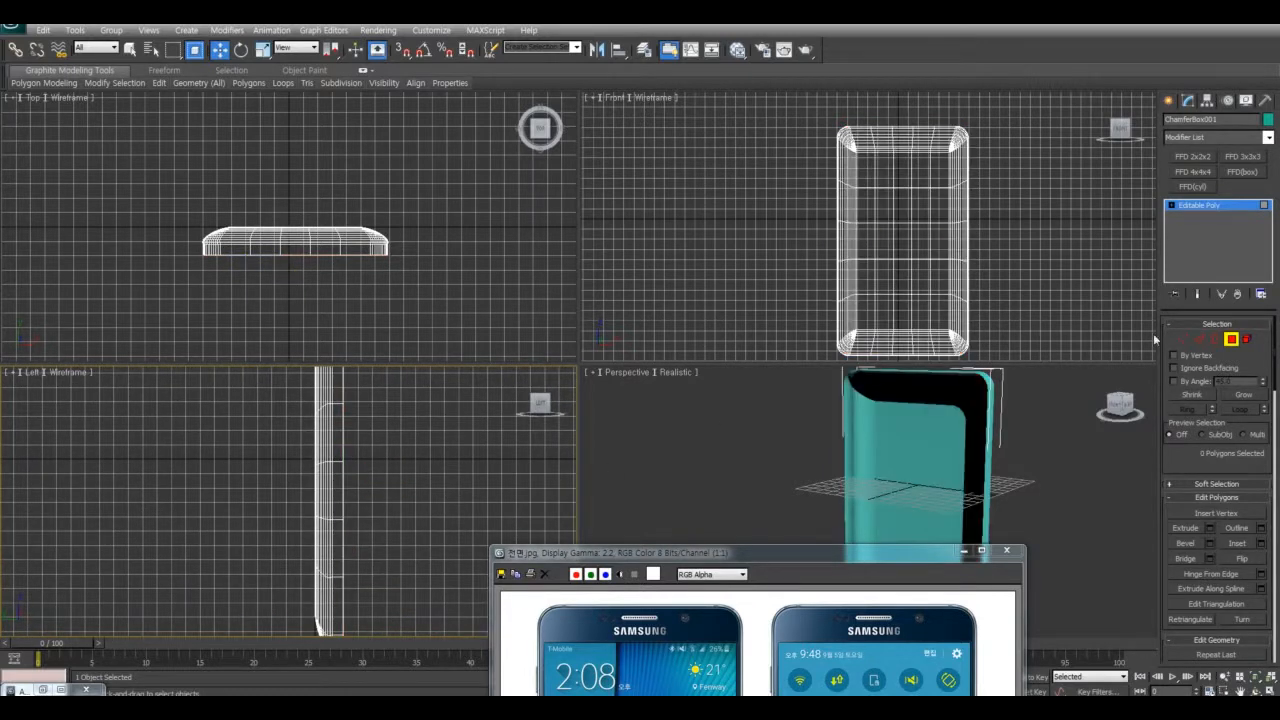
Select the rounded back's vertices in the Left view and scale them slightly along X to flatten the back
click(1183, 339)
scroll(480, 369, down, 1)
middle_drag(464, 432, 434, 445)
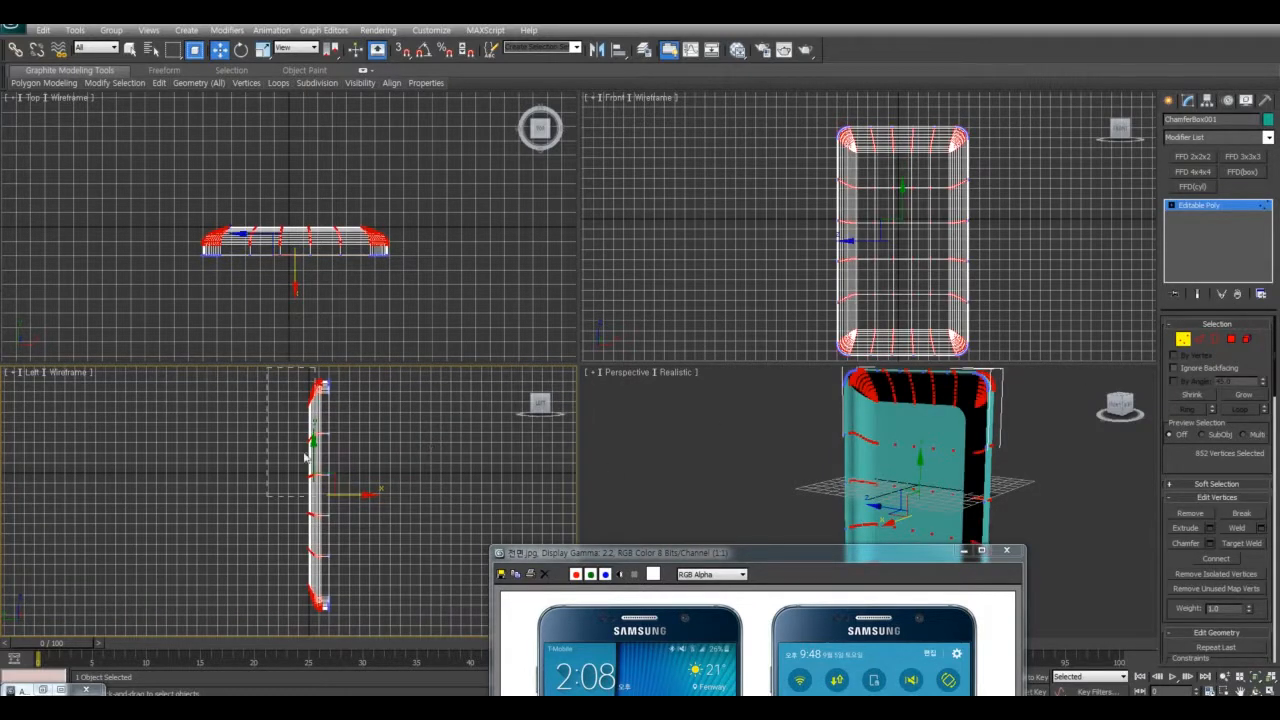
drag(305, 457, 325, 665)
right_click(390, 412)
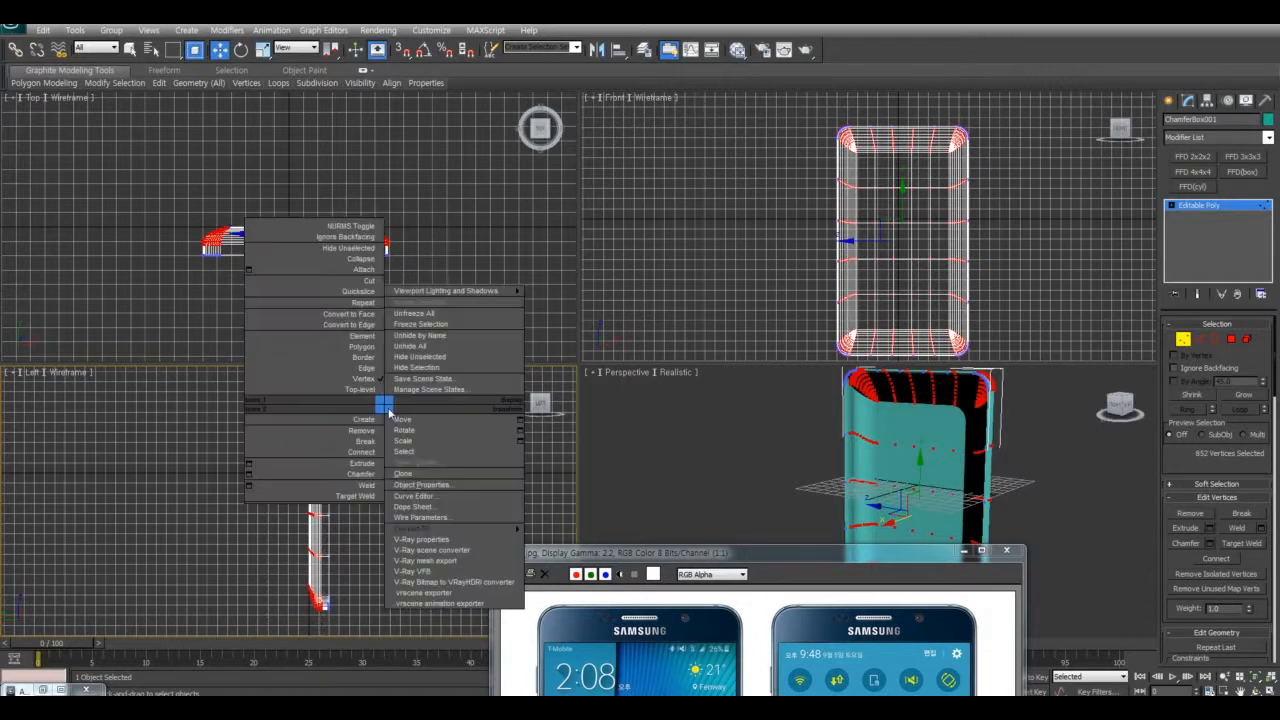
click(415, 448)
drag(379, 494, 366, 503)
click(827, 525)
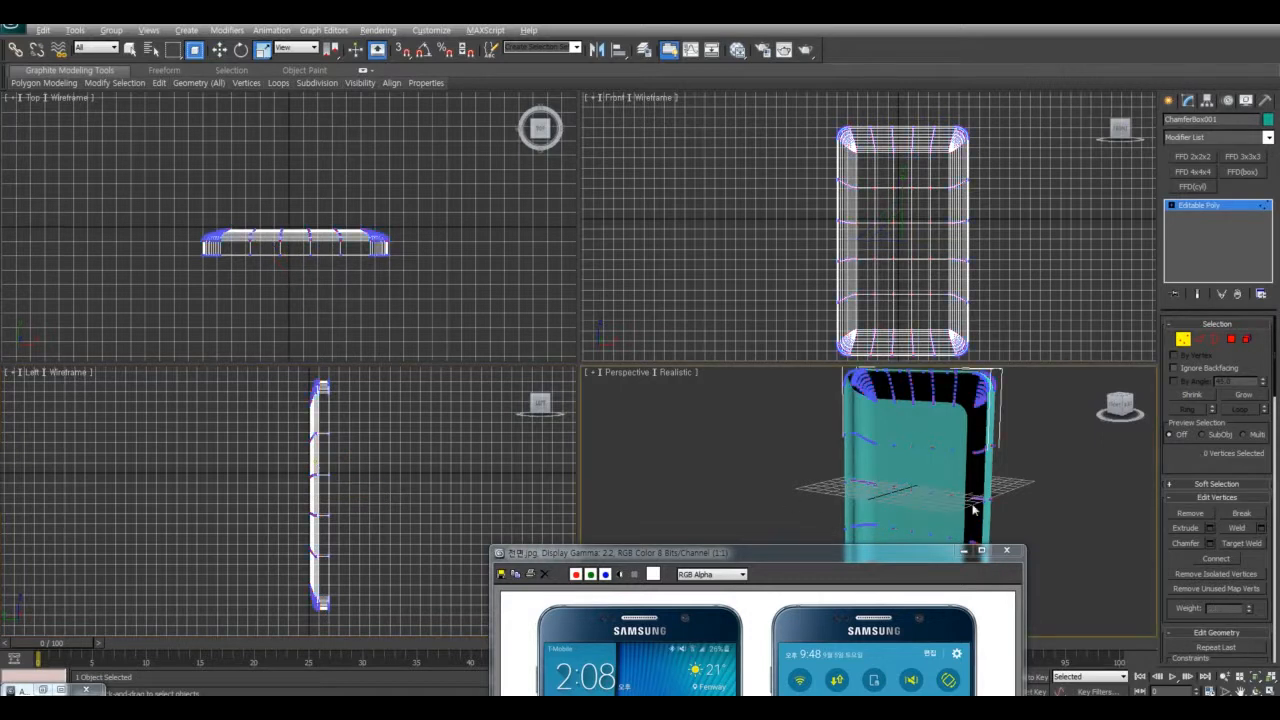
Place the reference image beside the Perspective view and inspect the shell's open front and rounded back against it
alt+middle_drag(972, 508, 741, 486)
scroll(741, 486, down, 5)
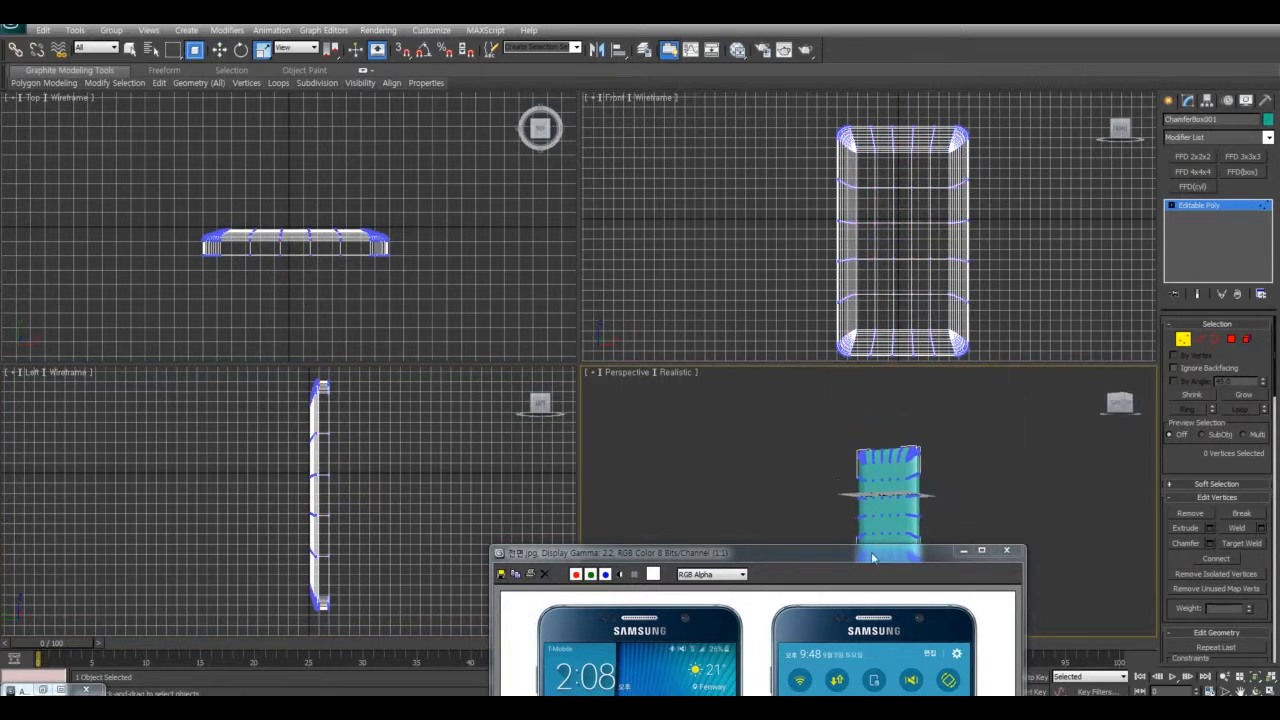
drag(872, 552, 607, 262)
scroll(940, 494, up, 5)
alt+middle_drag(973, 530, 820, 582)
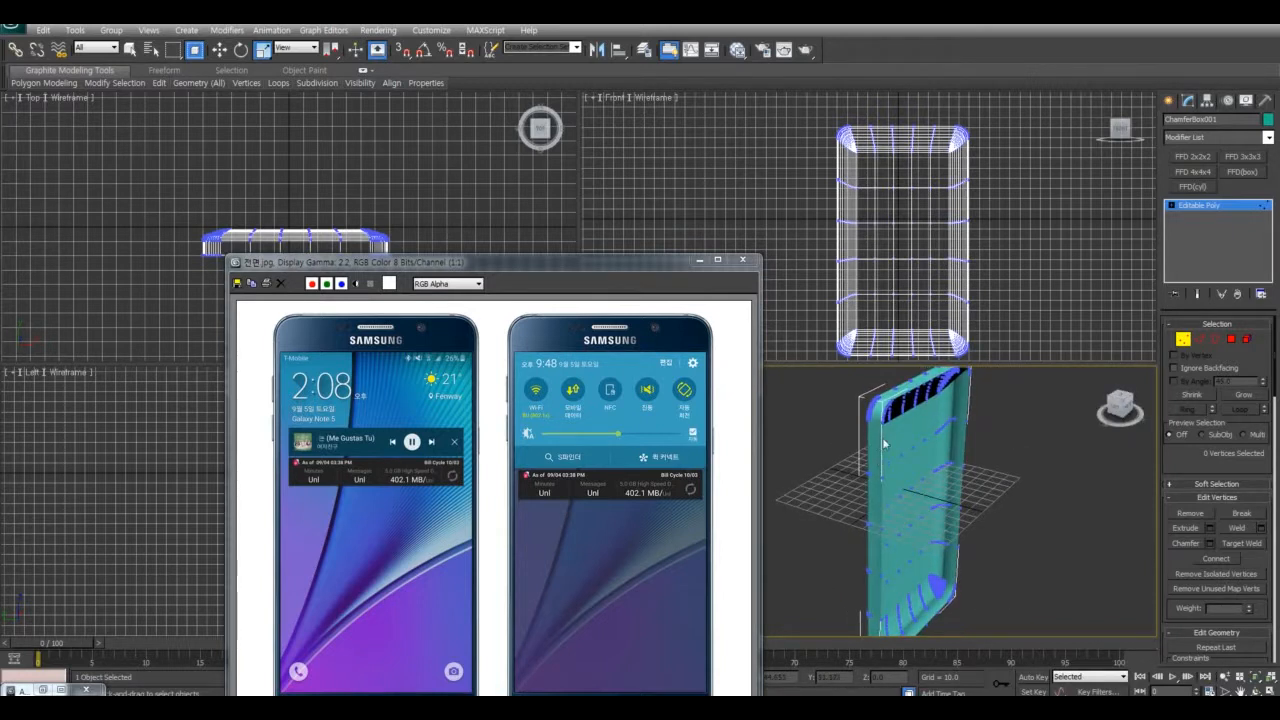
alt+middle_drag(1009, 538, 715, 538)
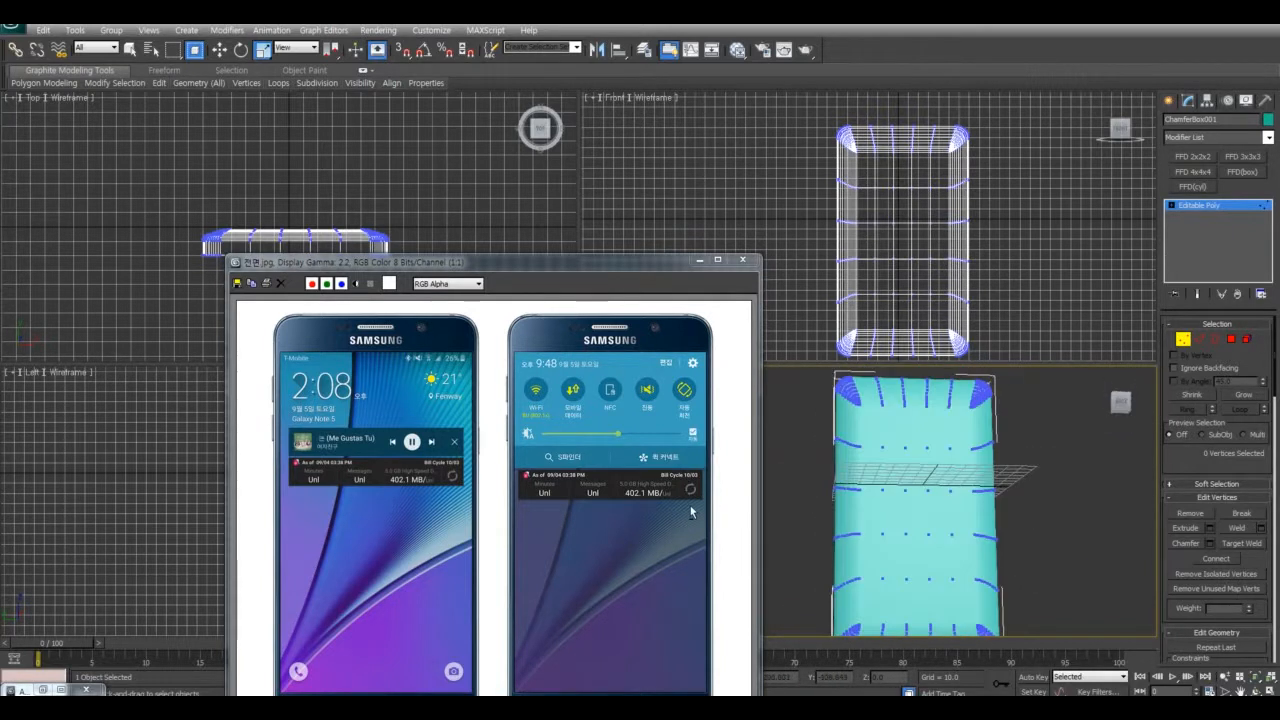
Leave vertex editing and examine the body's back edges and side profile in the Perspective view
click(1183, 339)
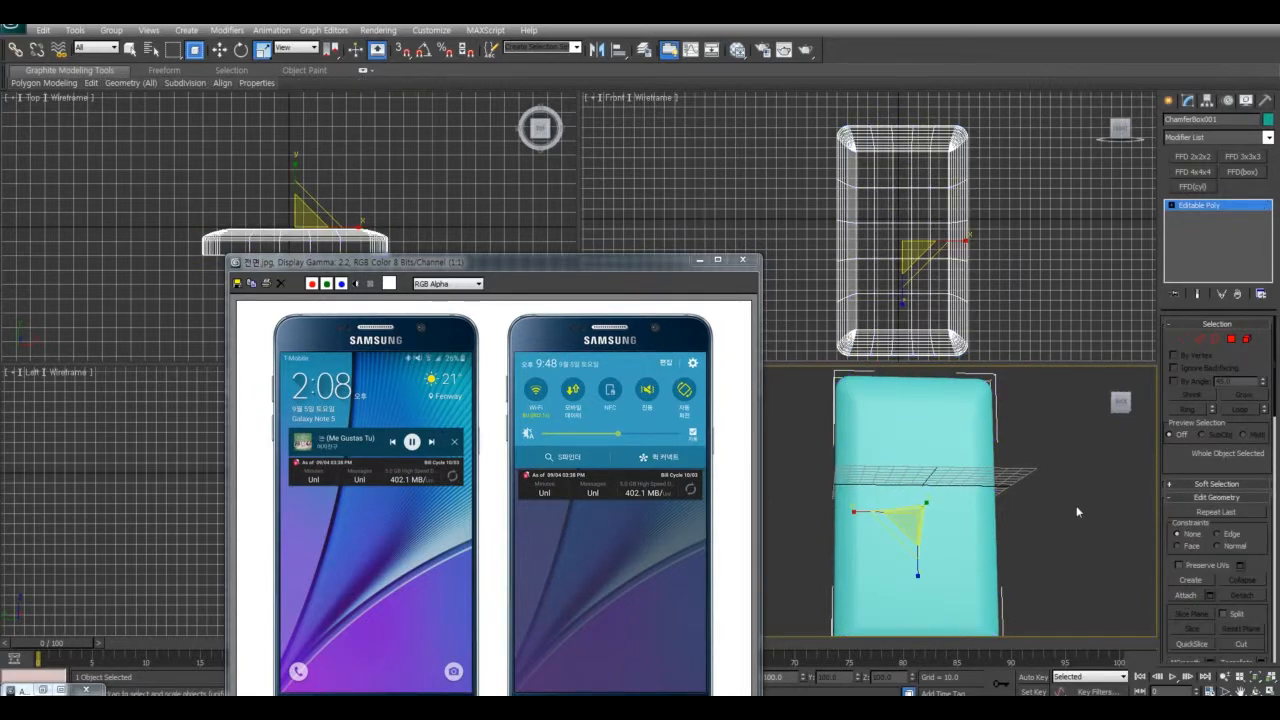
click(1050, 520)
alt+middle_drag(1050, 520, 990, 537)
scroll(950, 560, up, 3)
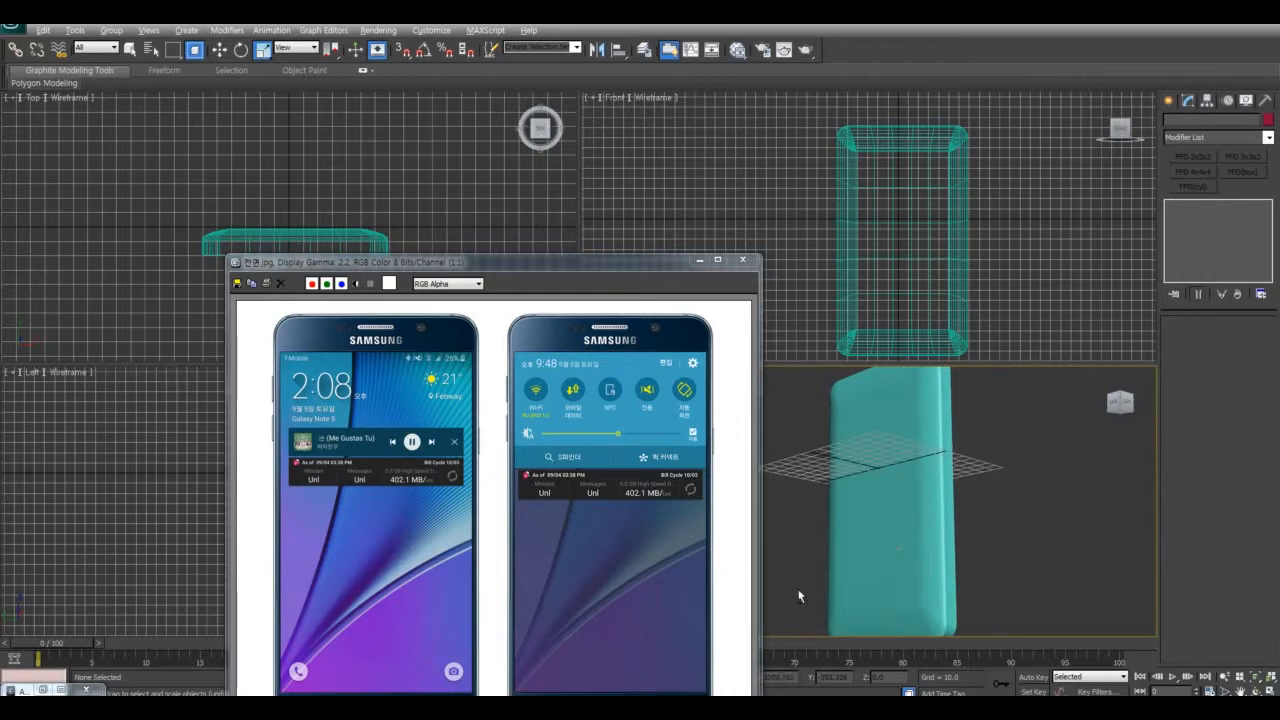
alt+middle_drag(800, 597, 858, 524)
click(821, 476)
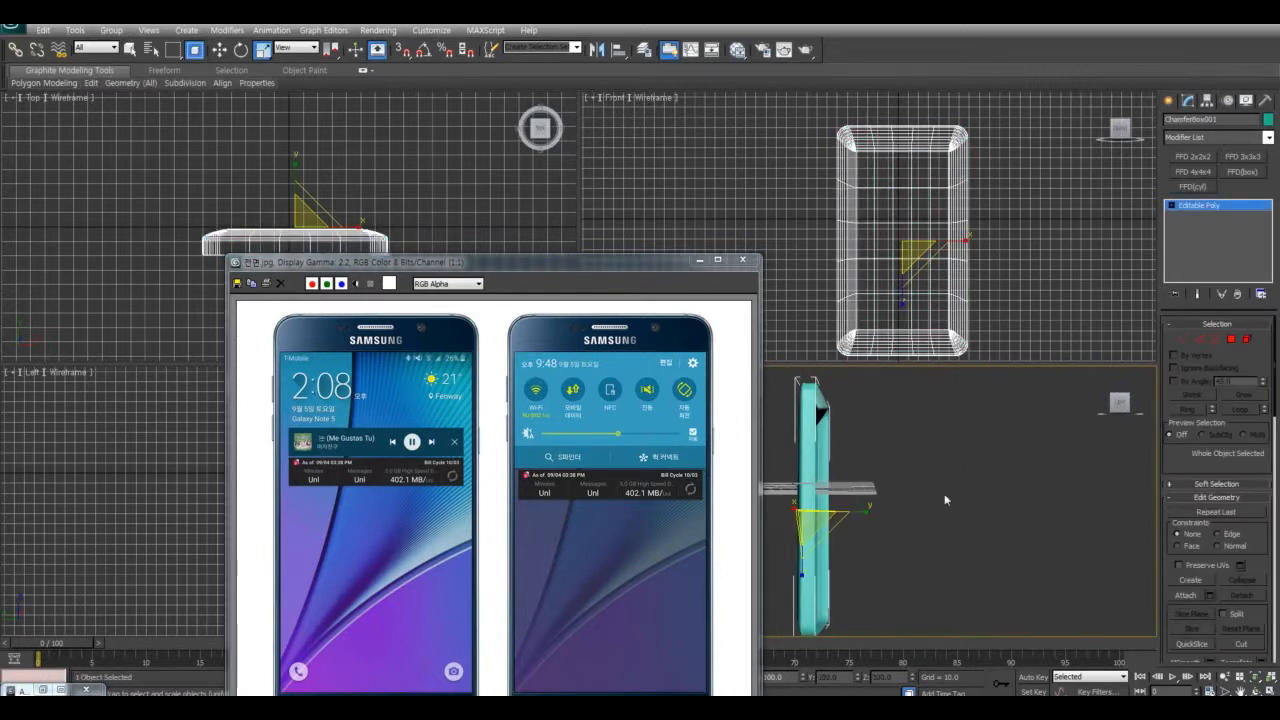
alt+middle_drag(945, 497, 948, 531)
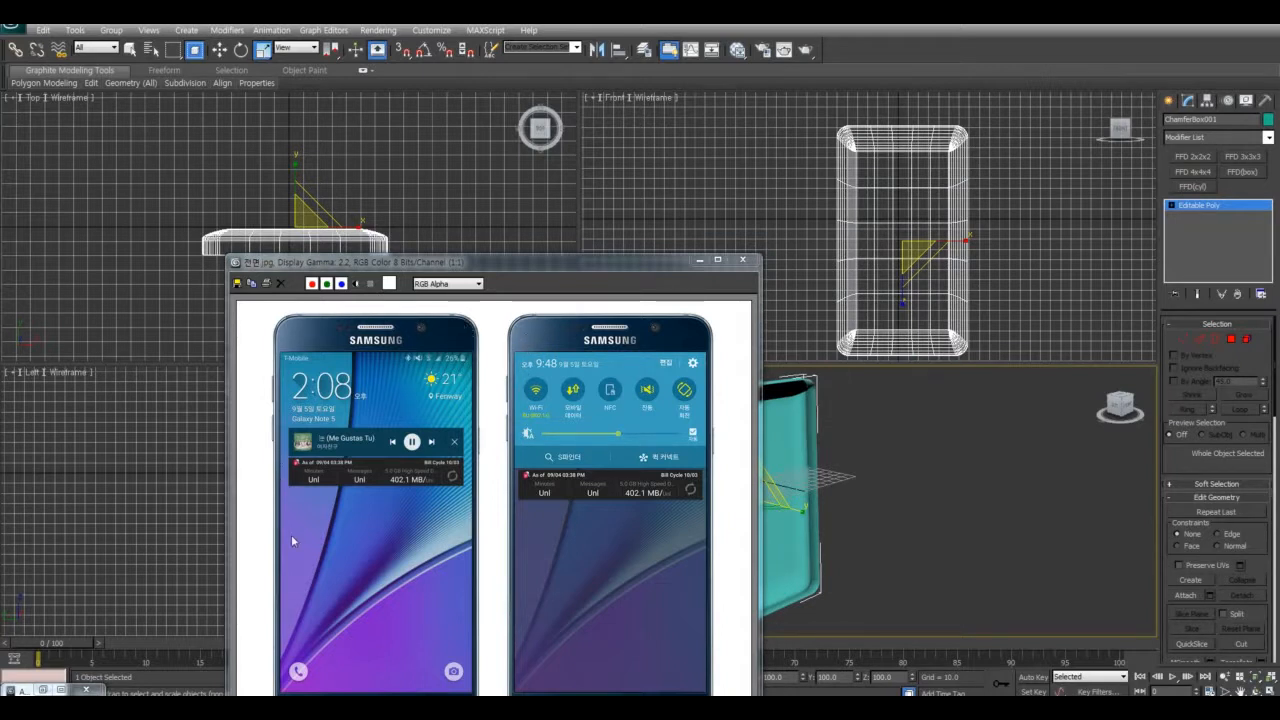
Maximize the Perspective view and select the border around the shell's open front at Border level
middle_drag(1009, 593, 1099, 577)
key(alt+w)
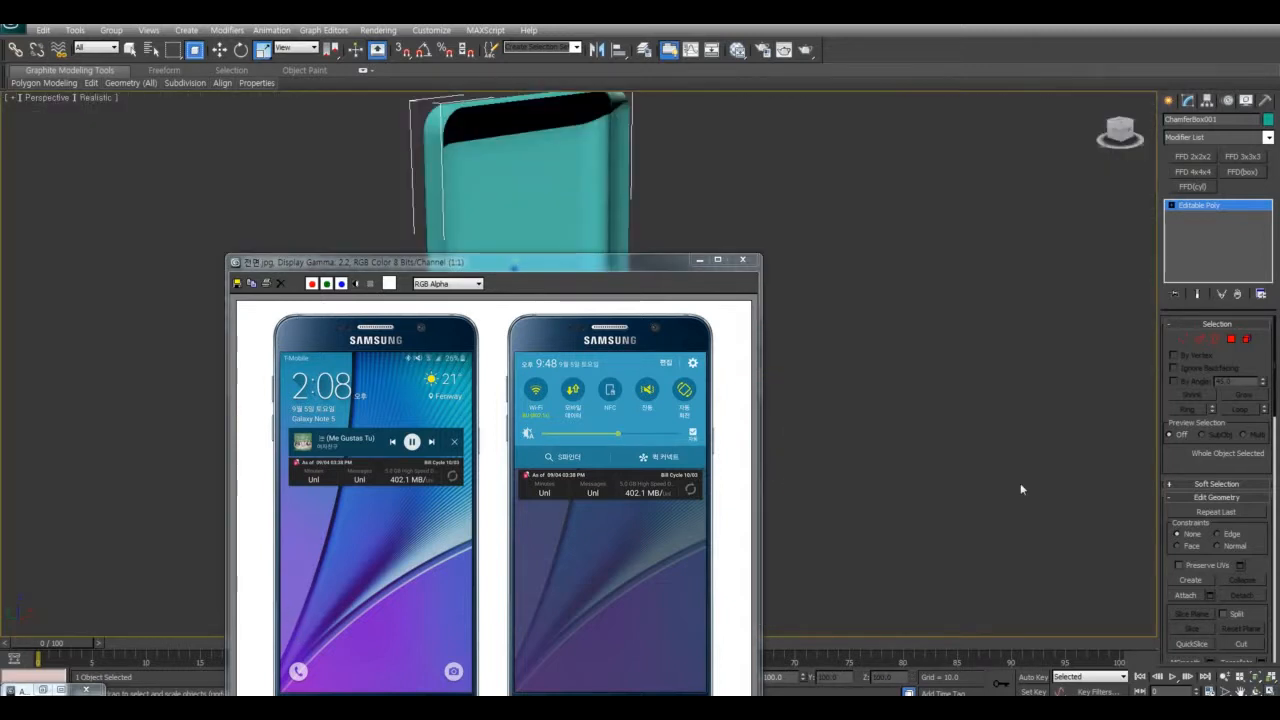
middle_drag(1022, 489, 14, 475)
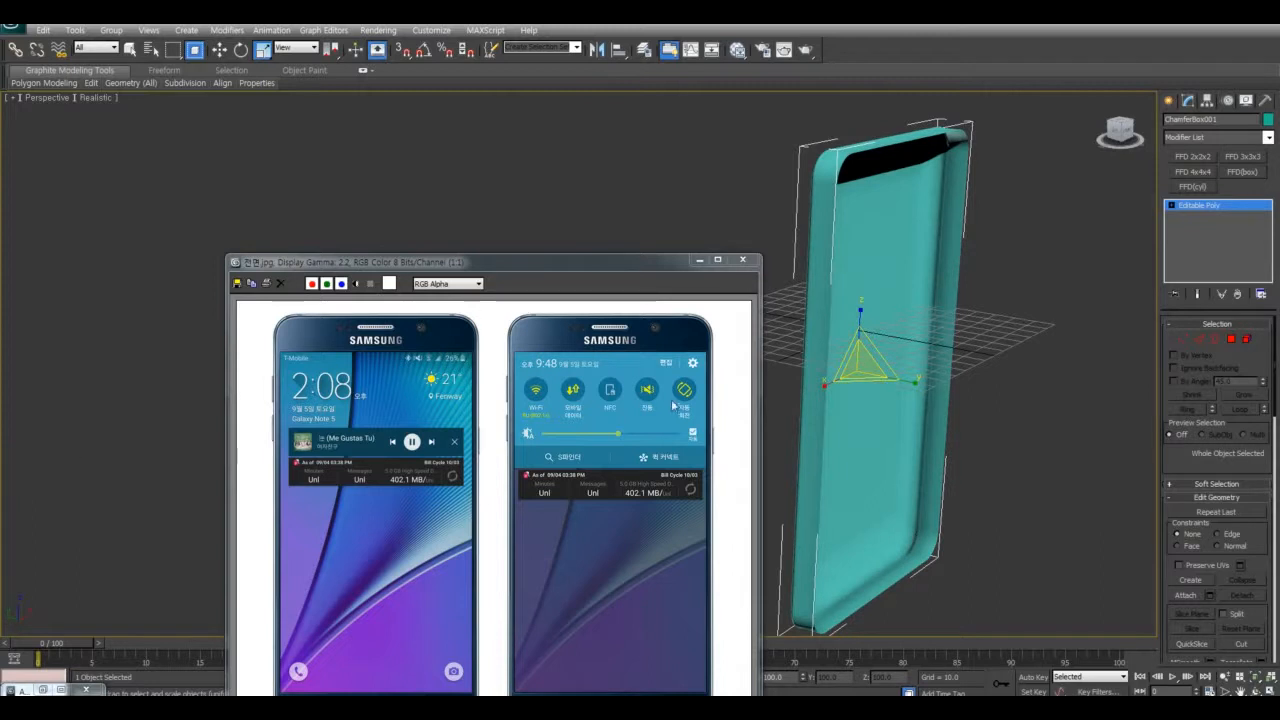
click(1172, 206)
click(1200, 236)
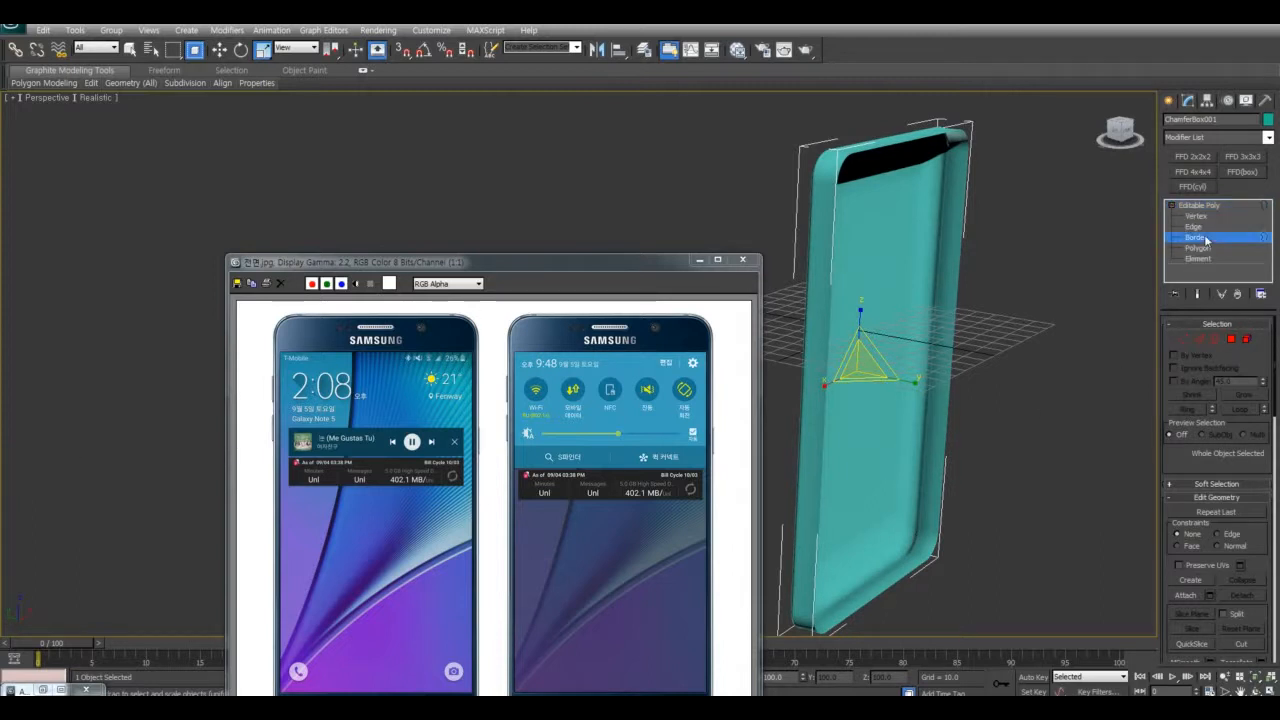
click(960, 270)
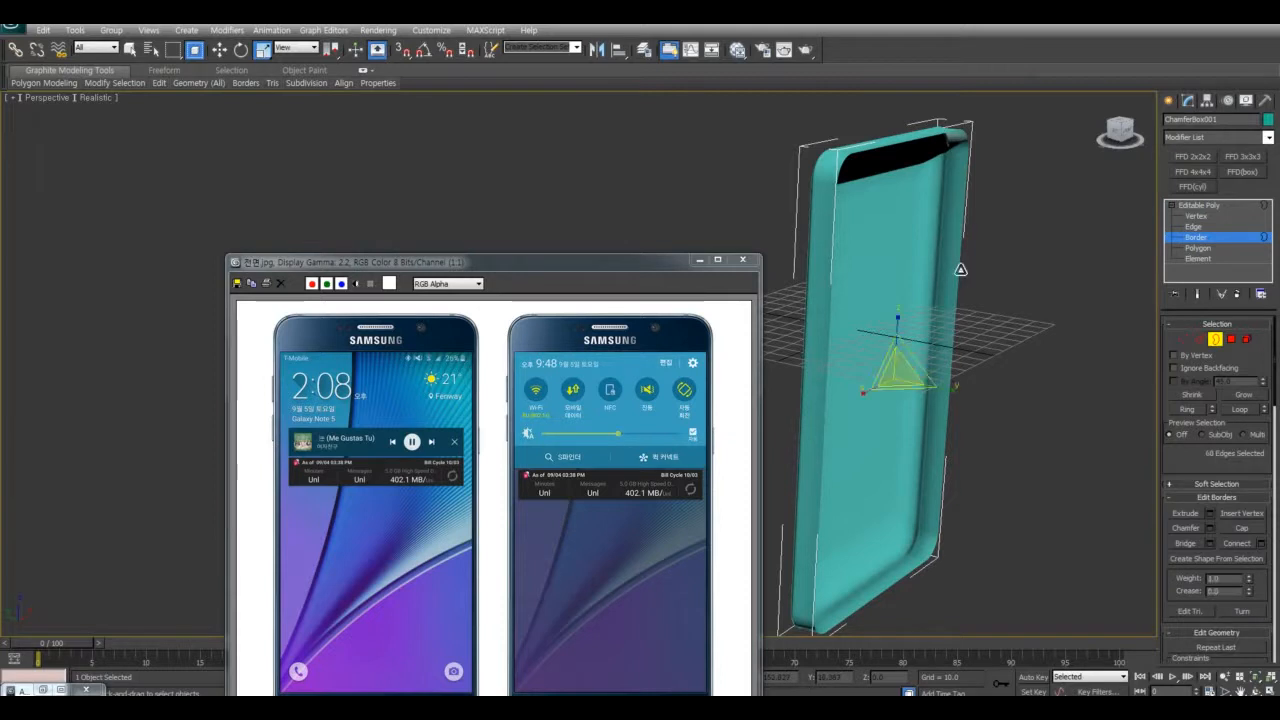
Display Edged Faces on the shaded Perspective view and clear the border selection
click(95, 97)
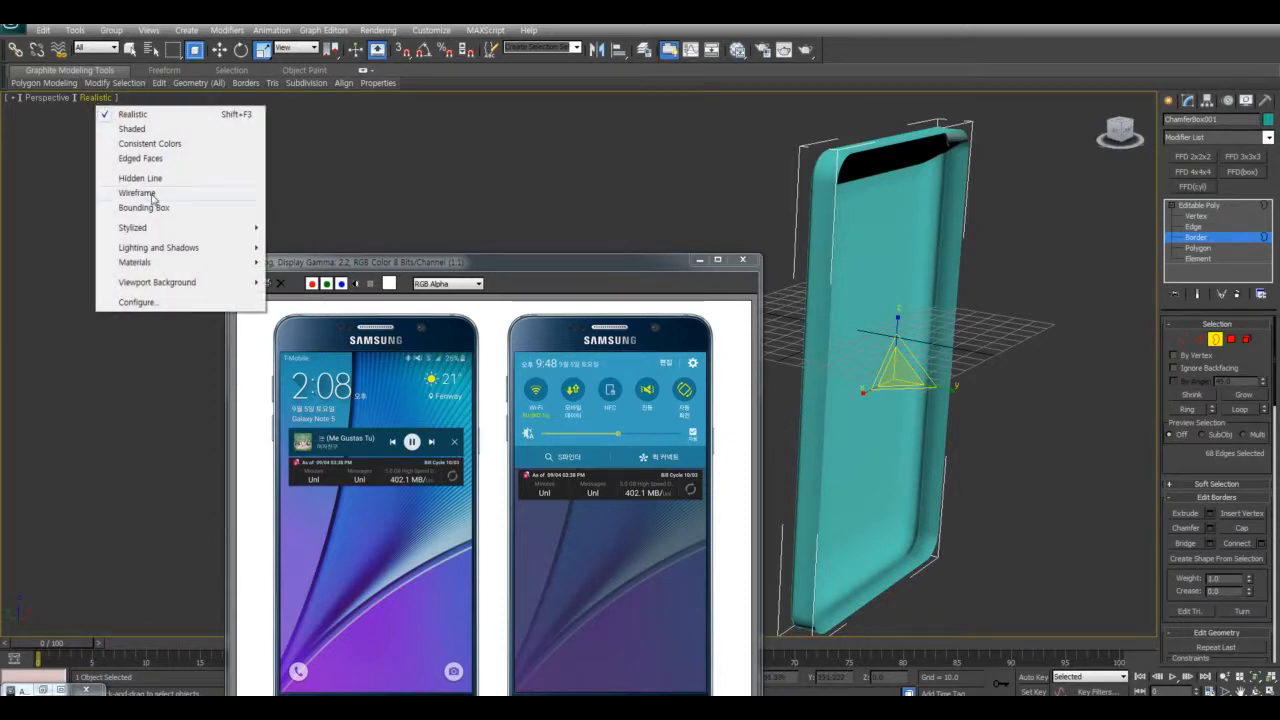
click(154, 162)
click(960, 463)
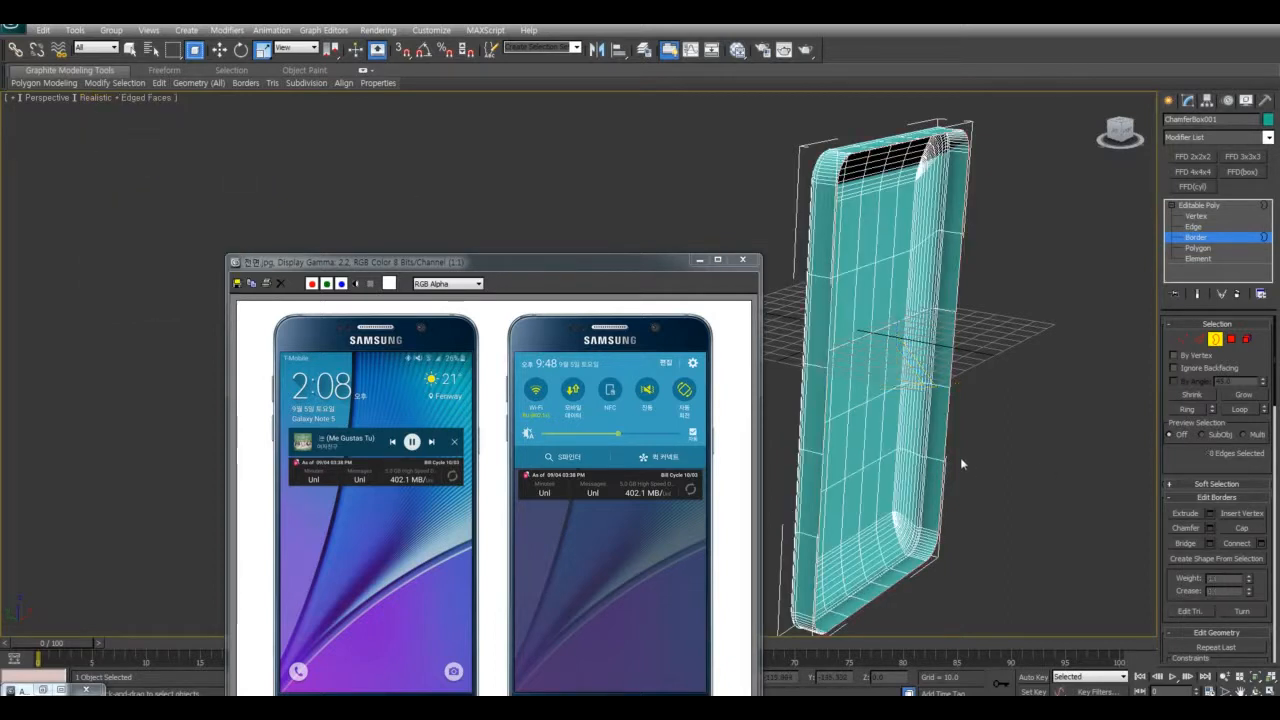
Select the border around the shell's open front and create a Linear shape from it
click(948, 445)
alt+middle_drag(948, 445, 1043, 478)
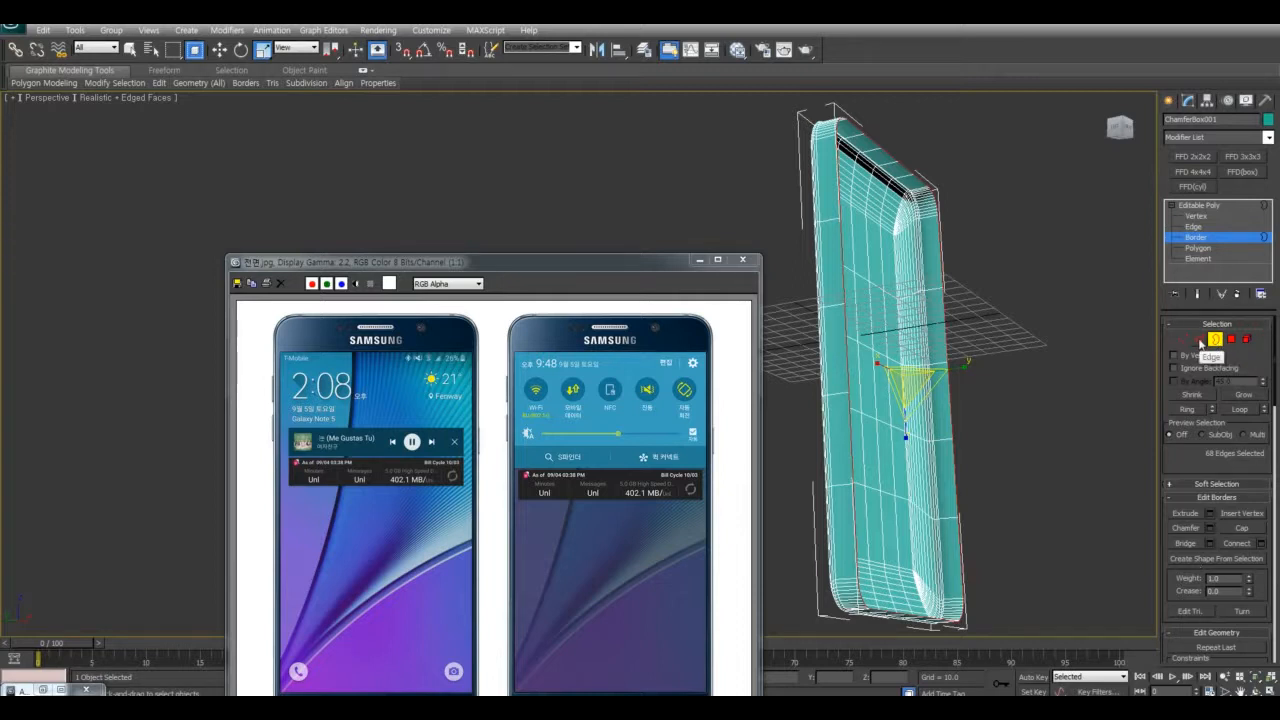
click(1224, 559)
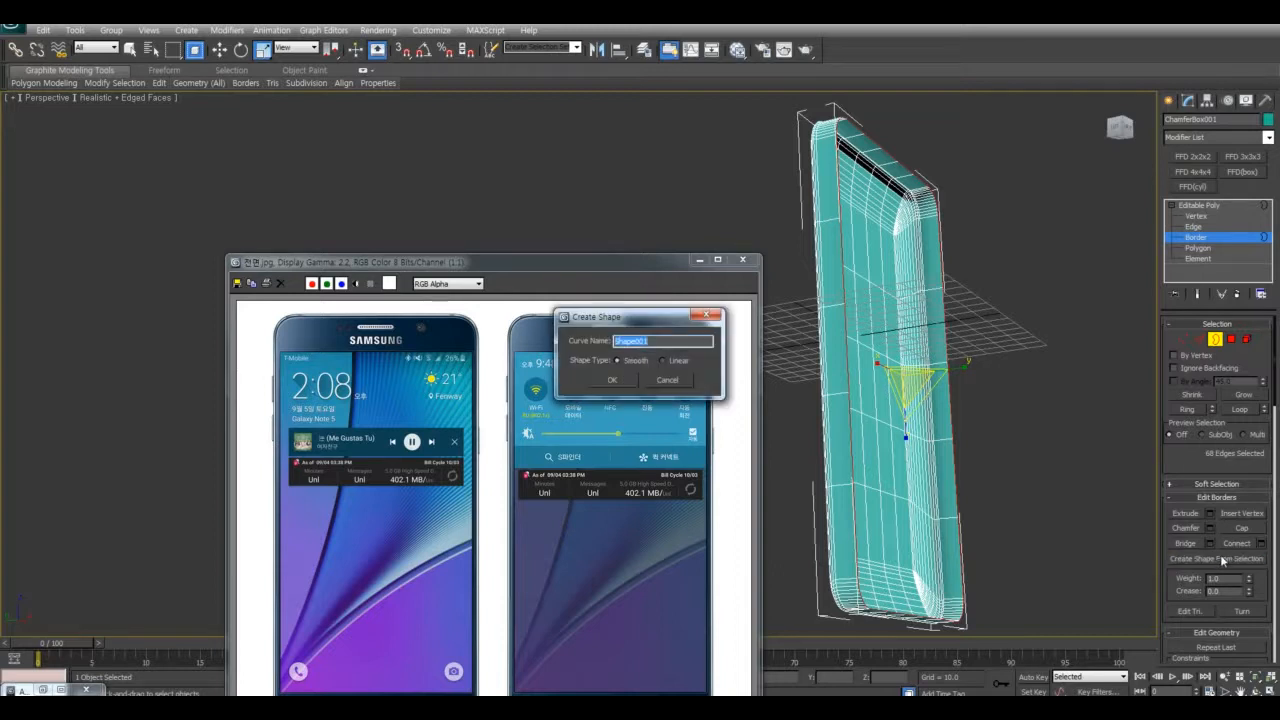
click(672, 360)
click(611, 381)
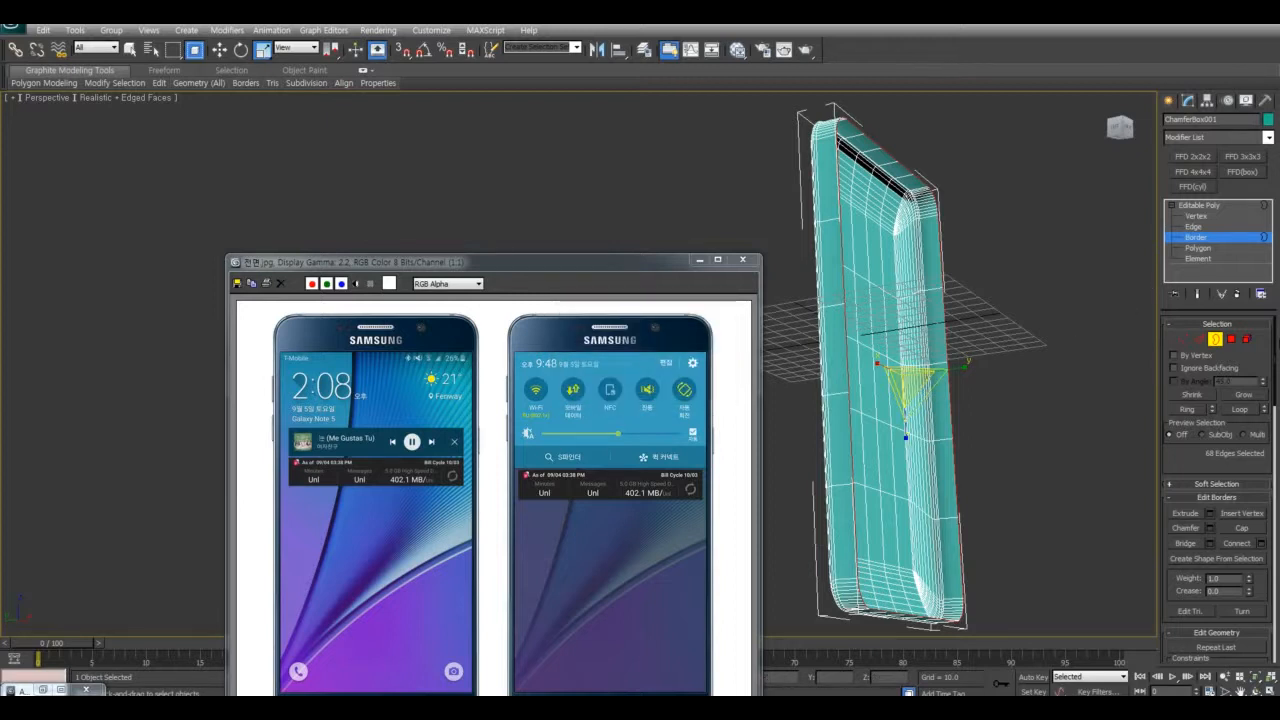
Leave Border level on the shell and select the newly created outline shape
click(1232, 340)
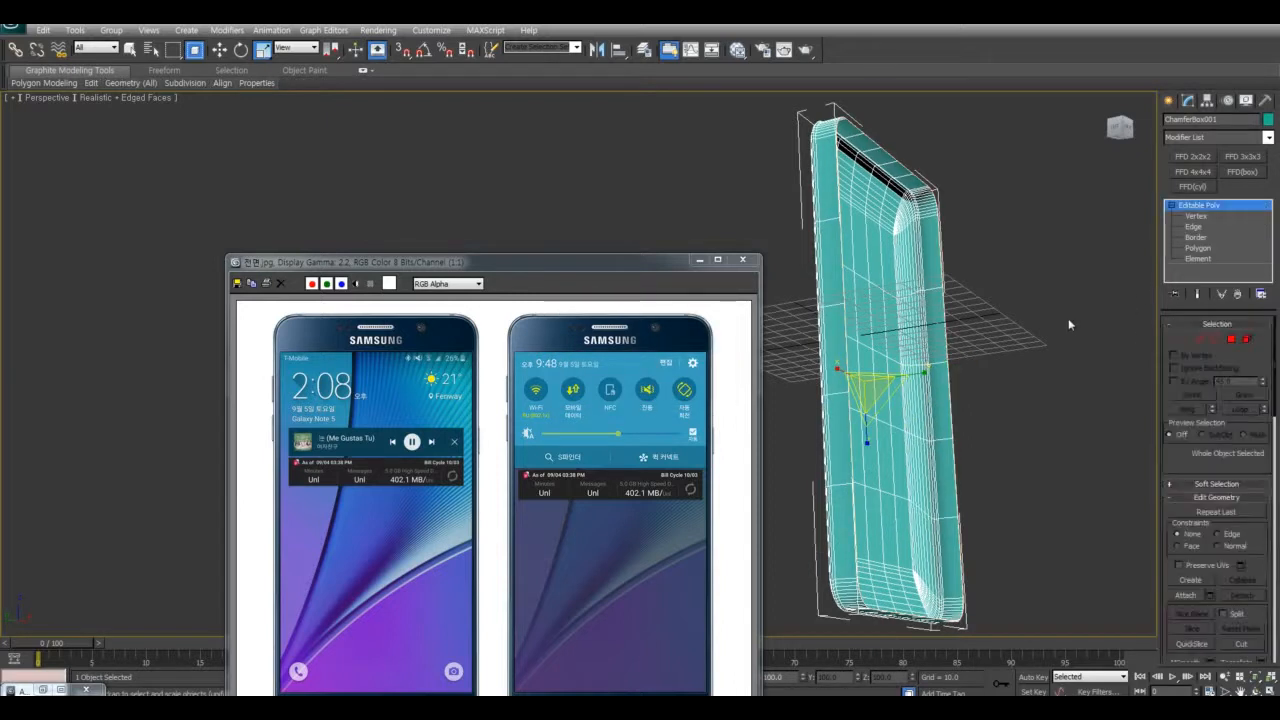
click(1216, 340)
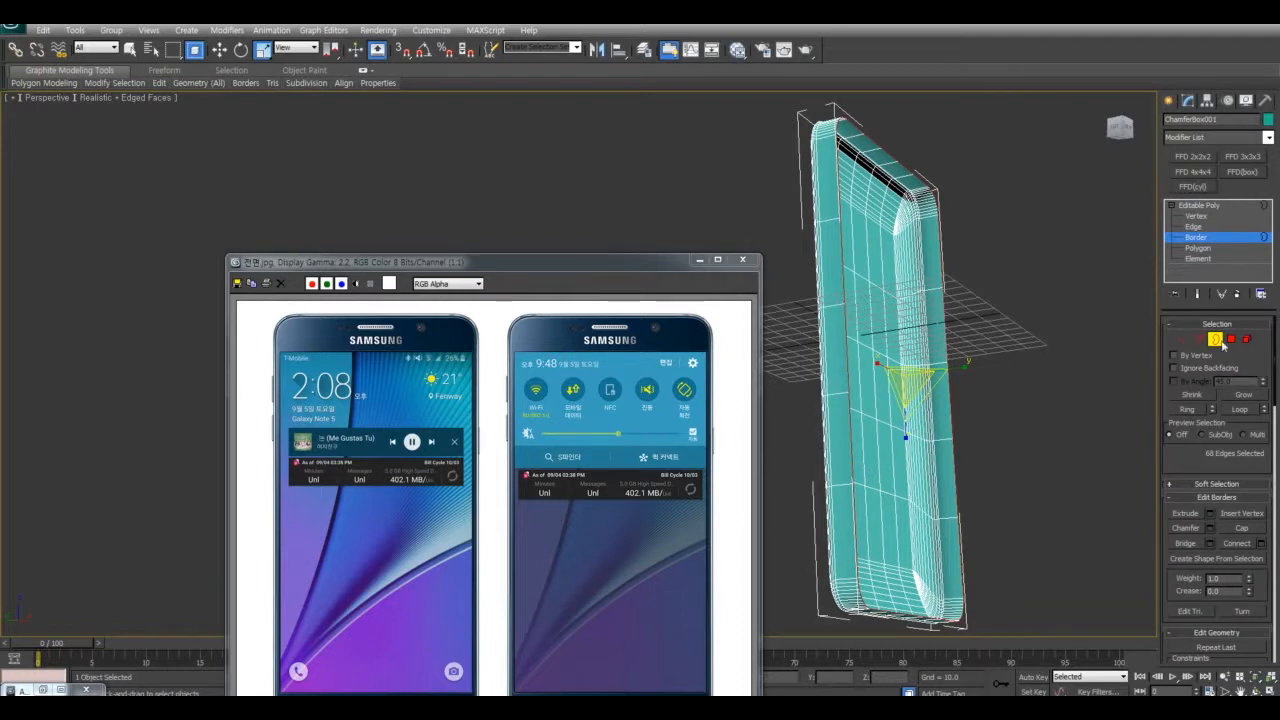
click(1221, 343)
click(1077, 323)
click(848, 332)
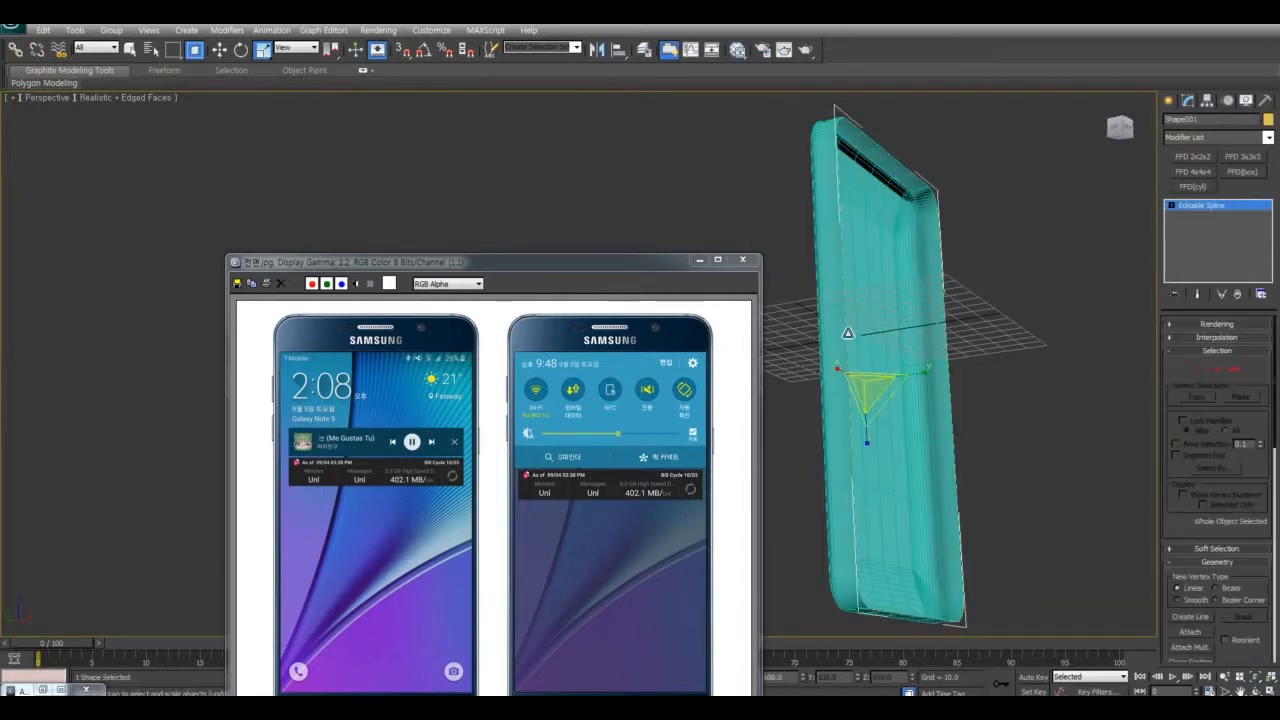
Select the rim shape's closed spline at Spline level and offset it with Outline to form a narrow double contour
alt+middle_drag(1046, 364, 1035, 438)
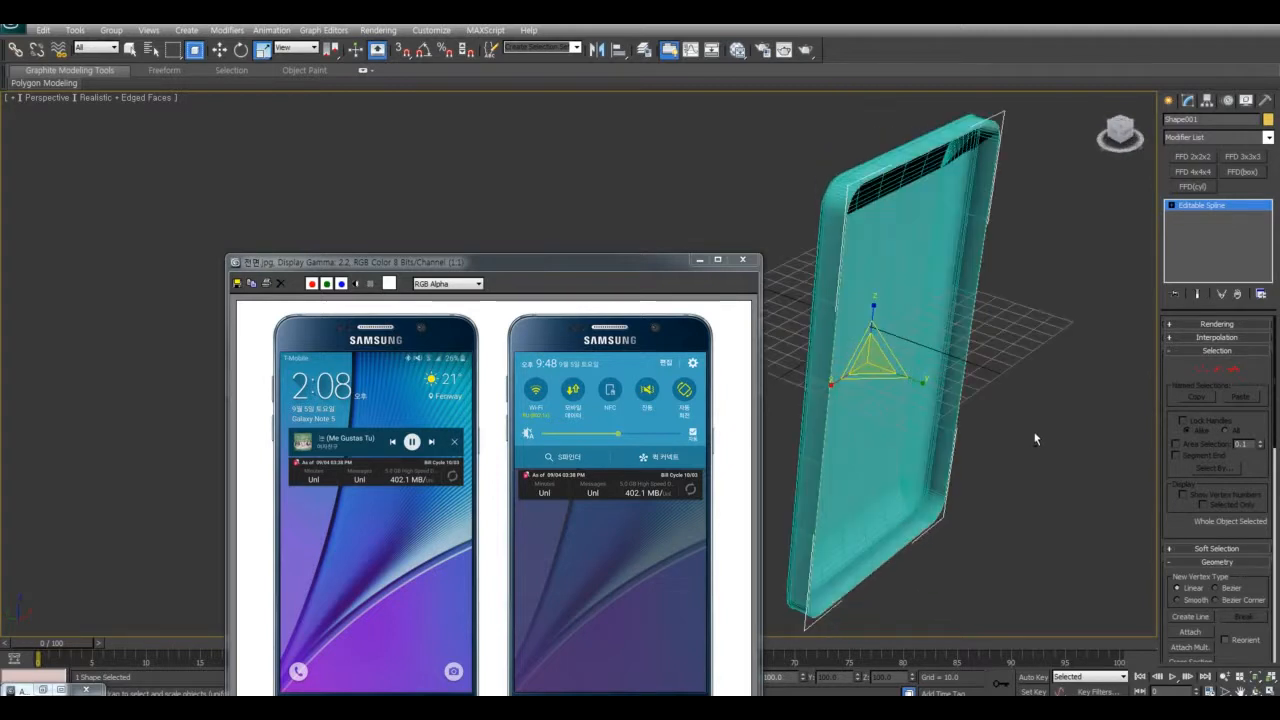
click(1233, 369)
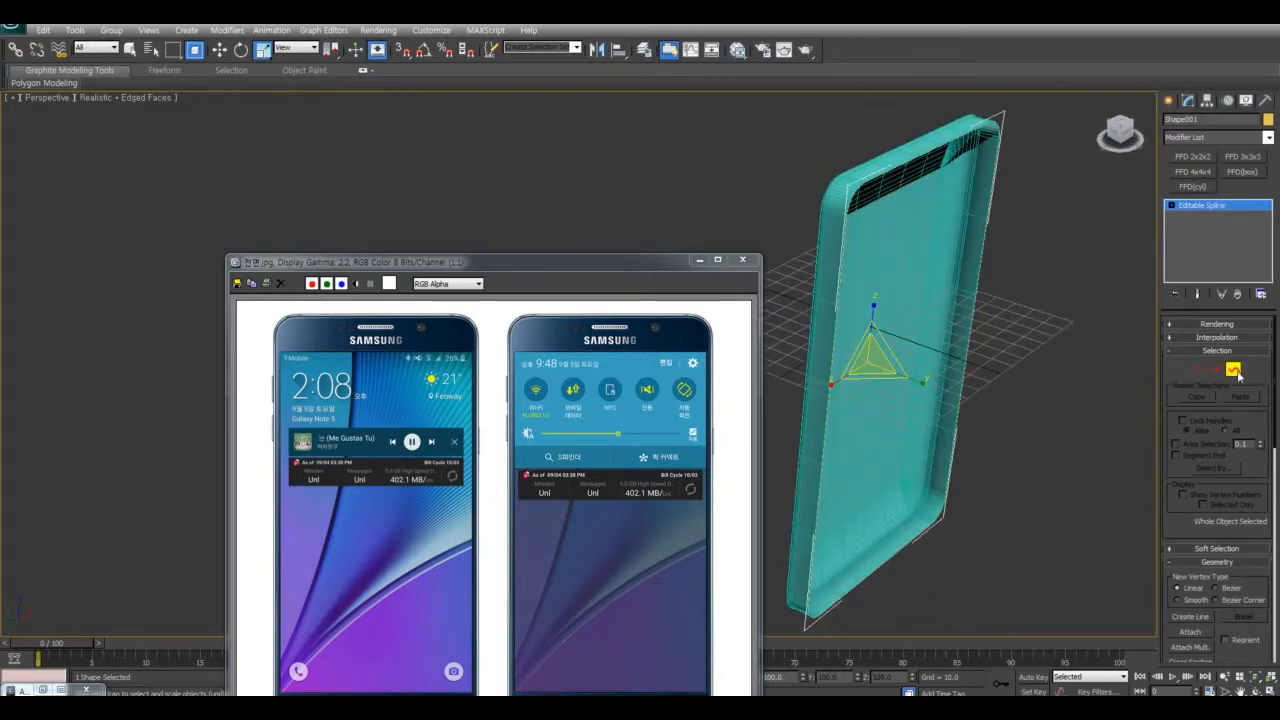
click(921, 166)
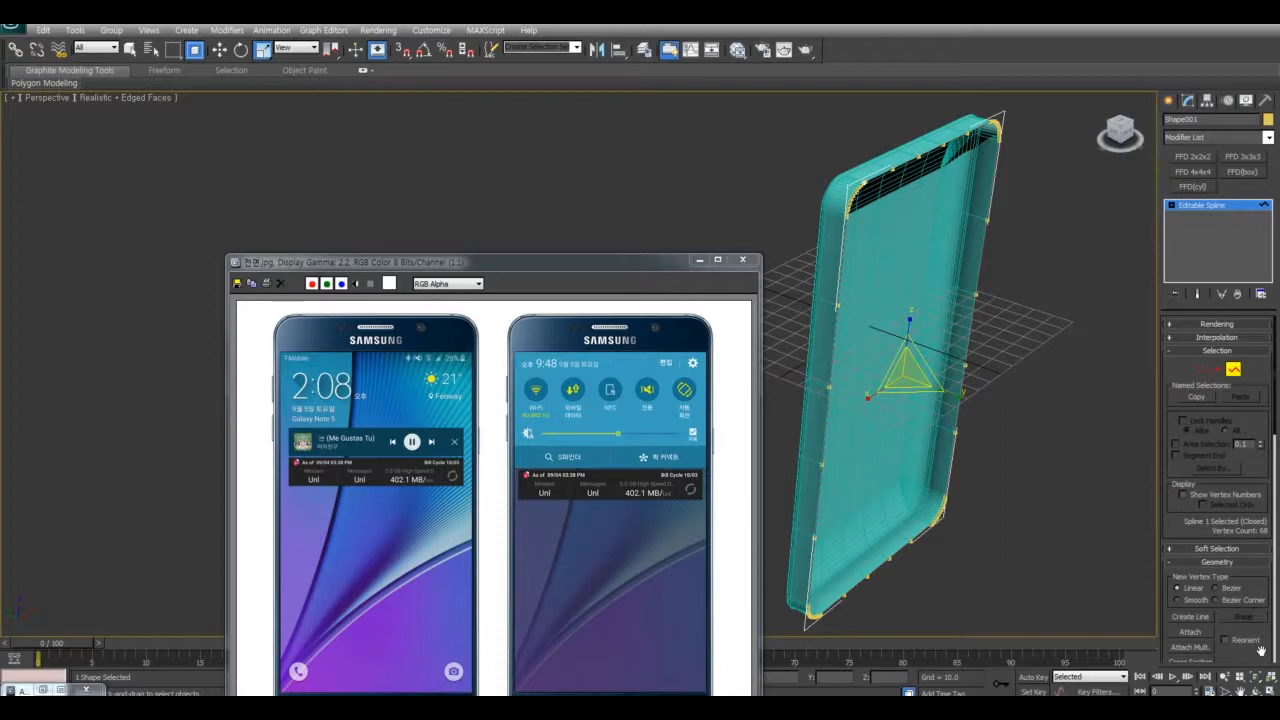
drag(1261, 651, 1278, 250)
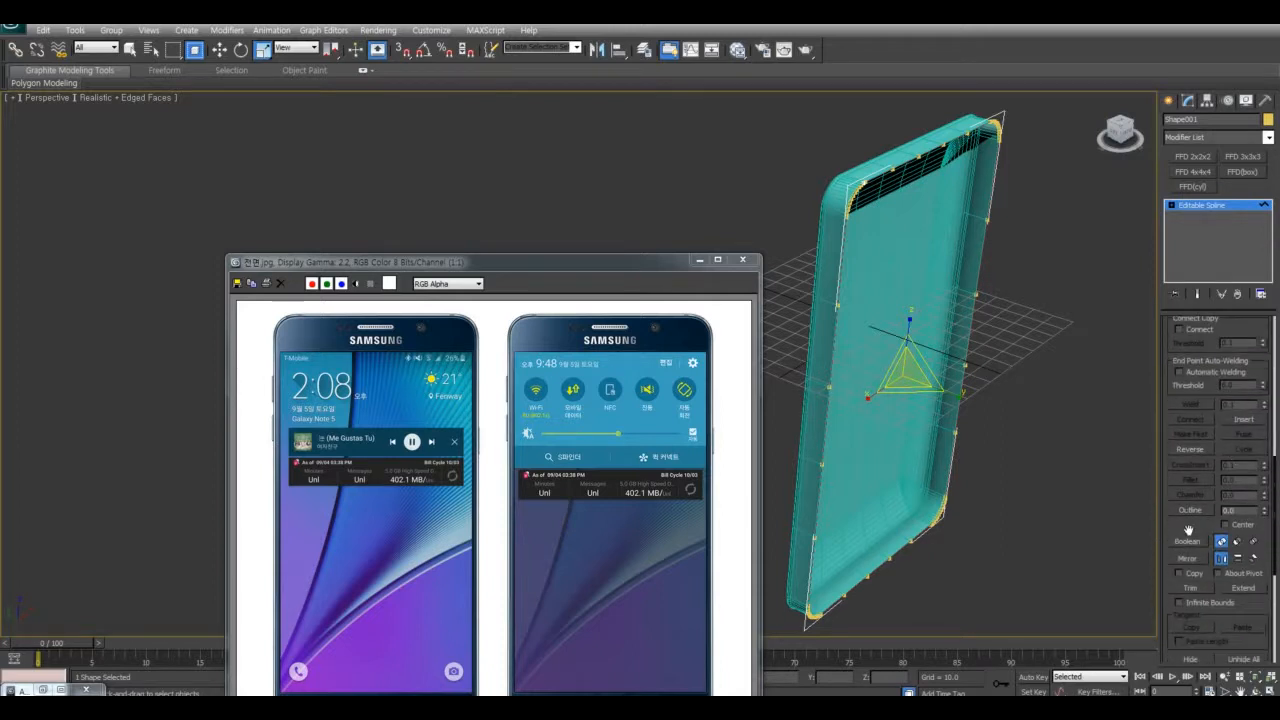
scroll(1188, 530, down, 1)
mouse_move(1263, 466)
mouse_down()
mouse_move(1263, 478)
mouse_move(1262, 466)
mouse_up()
alt+middle_drag(1040, 465, 1019, 375)
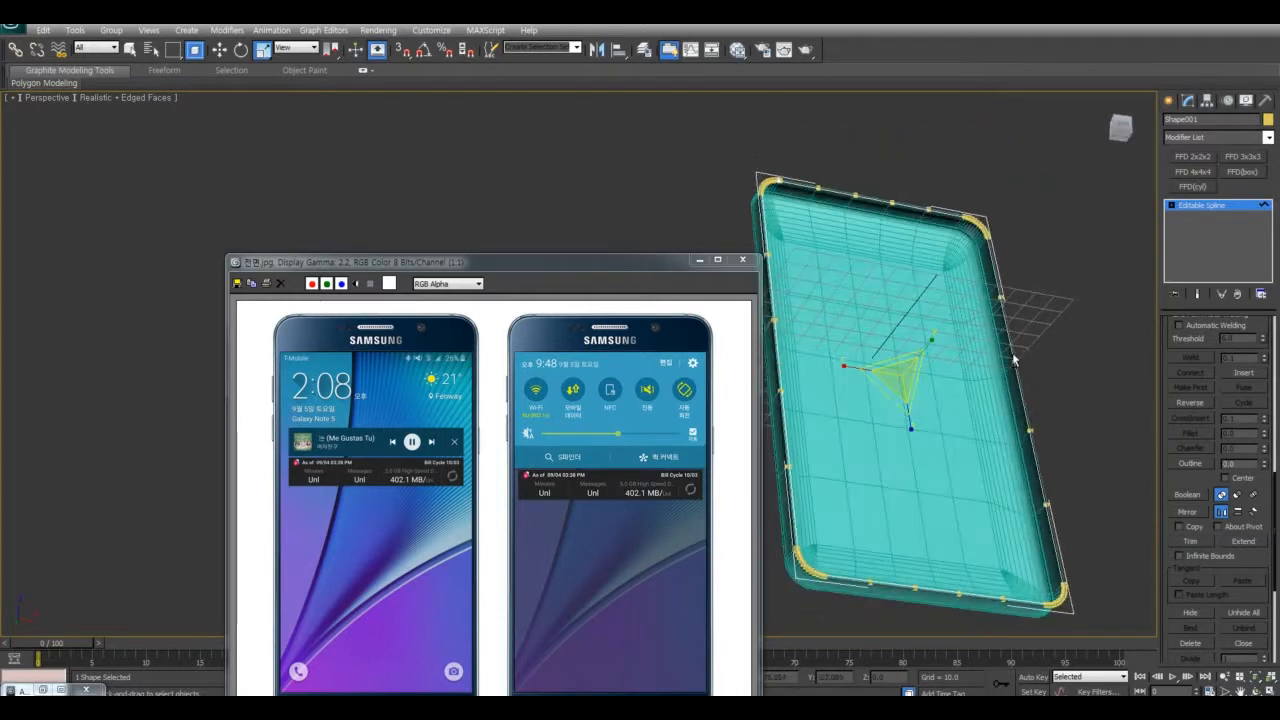
scroll(1019, 375, up, 3)
alt+middle_drag(989, 463, 903, 477)
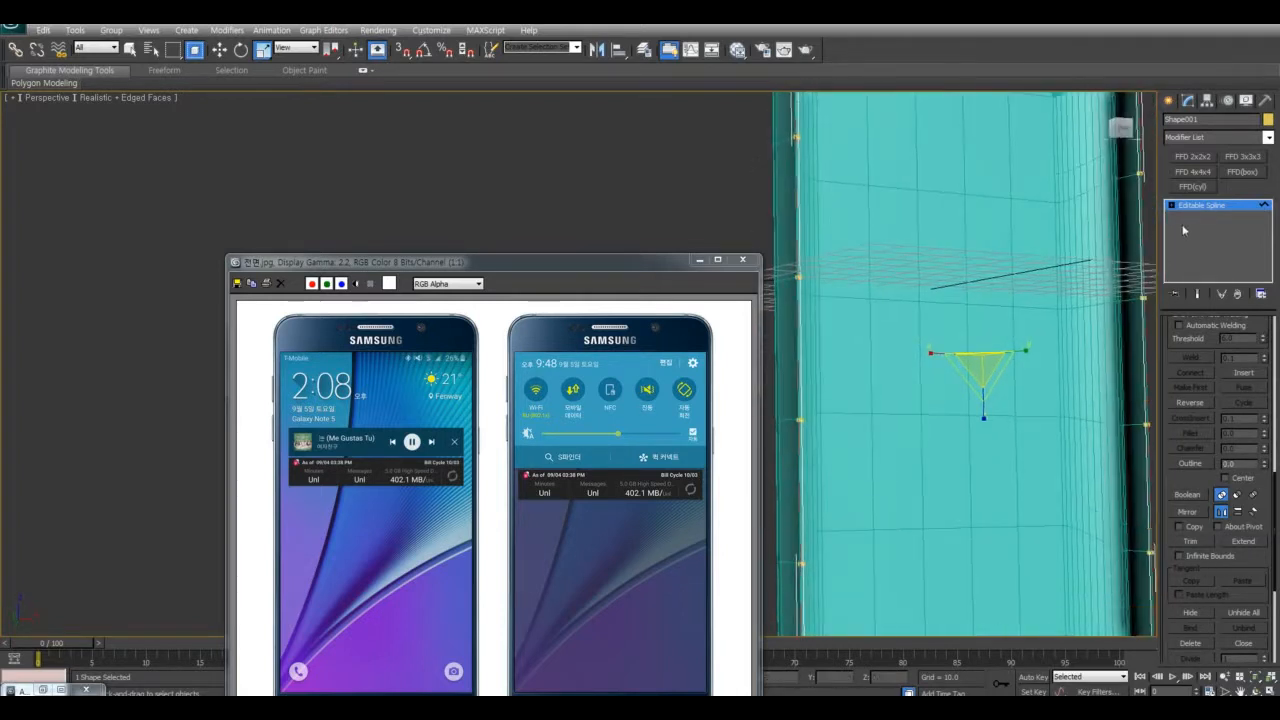
Apply an Extrude modifier to the outlined rim shape and set its amount to 5.5
click(1205, 137)
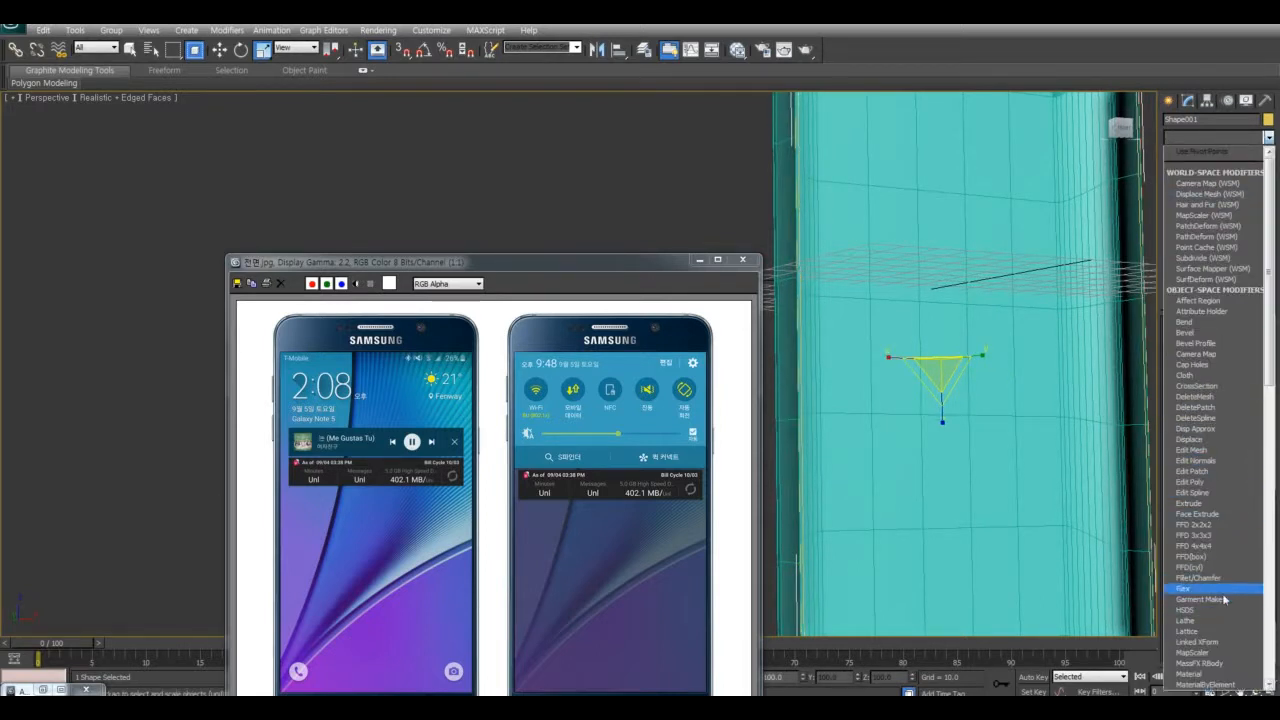
click(1213, 504)
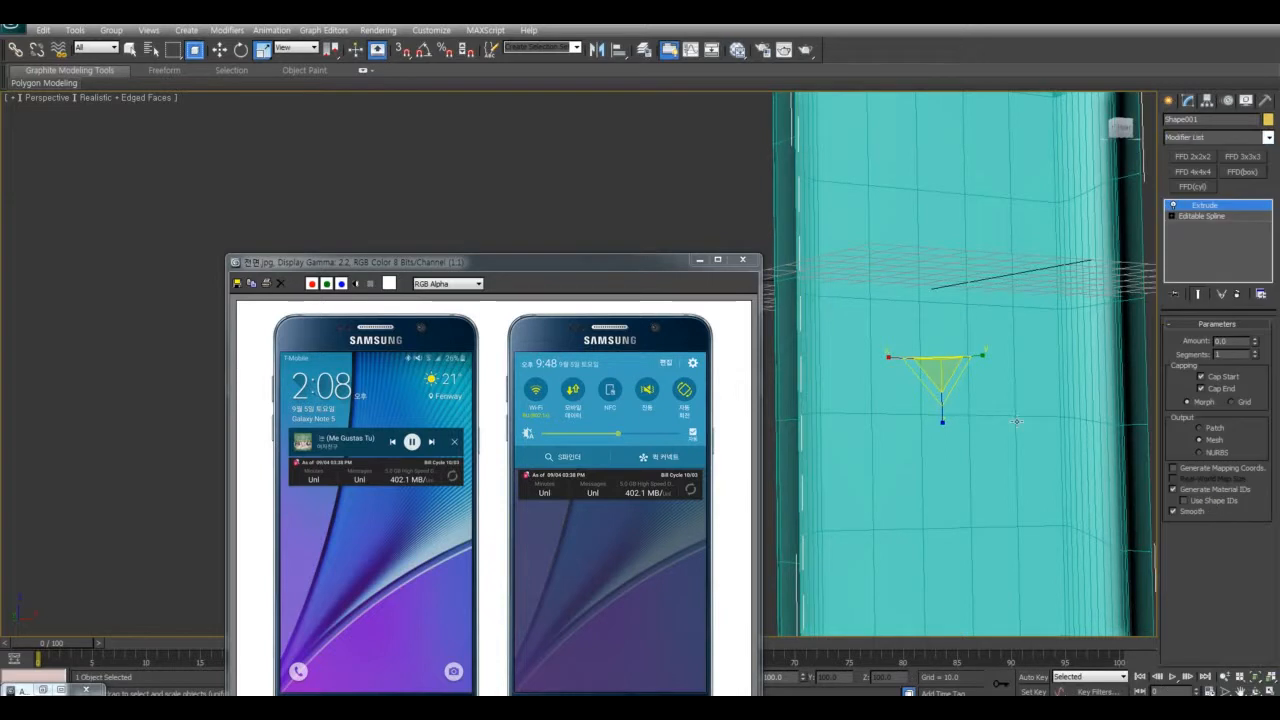
scroll(1014, 423, down, 3)
middle_drag(1014, 423, 1078, 534)
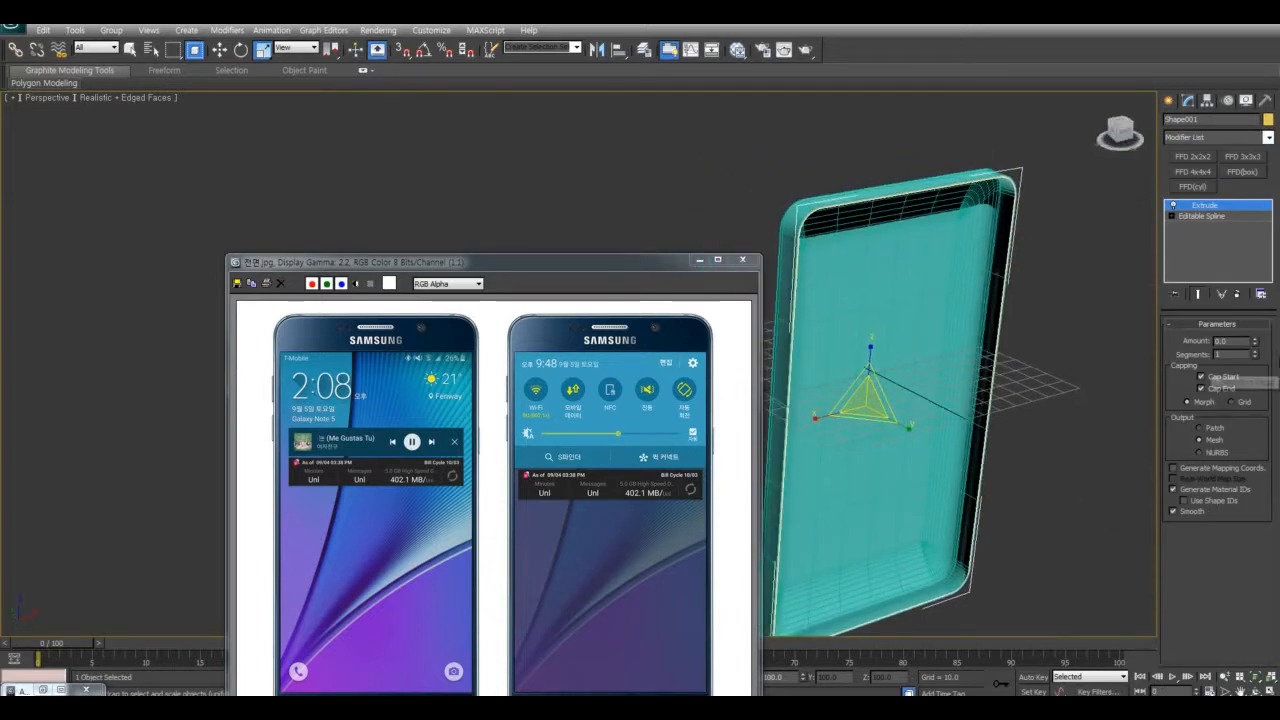
mouse_move(1255, 343)
mouse_down()
mouse_move(1256, 328)
mouse_move(1255, 341)
mouse_up()
click(1255, 340)
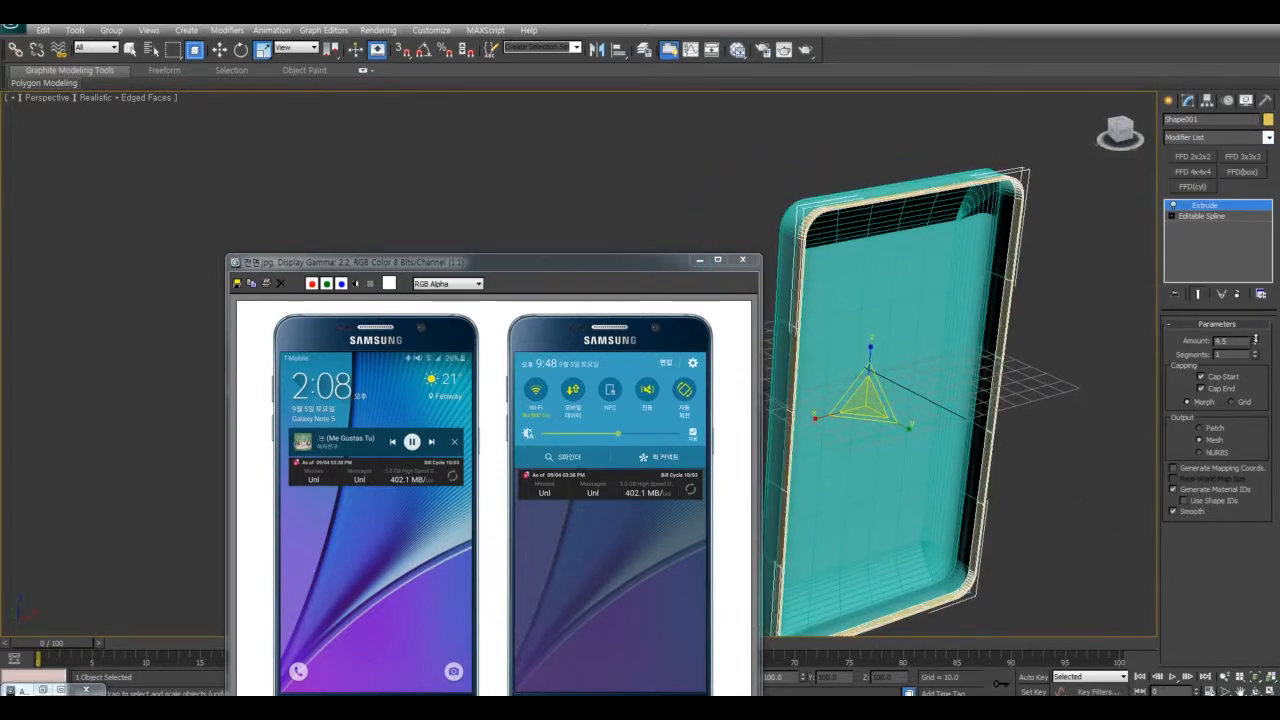
click(1255, 340)
Try to scale the whole extruded frame slightly, and undo the scaling
alt+middle_drag(950, 404, 906, 399)
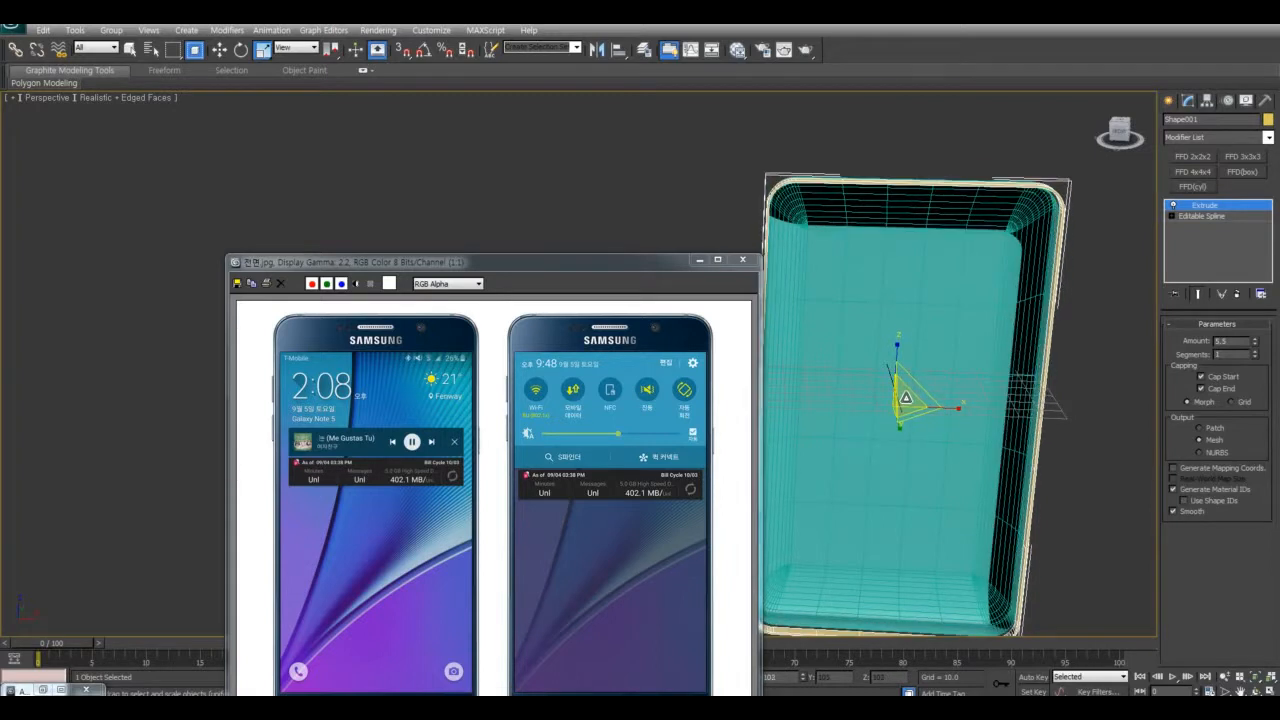
drag(906, 398, 907, 401)
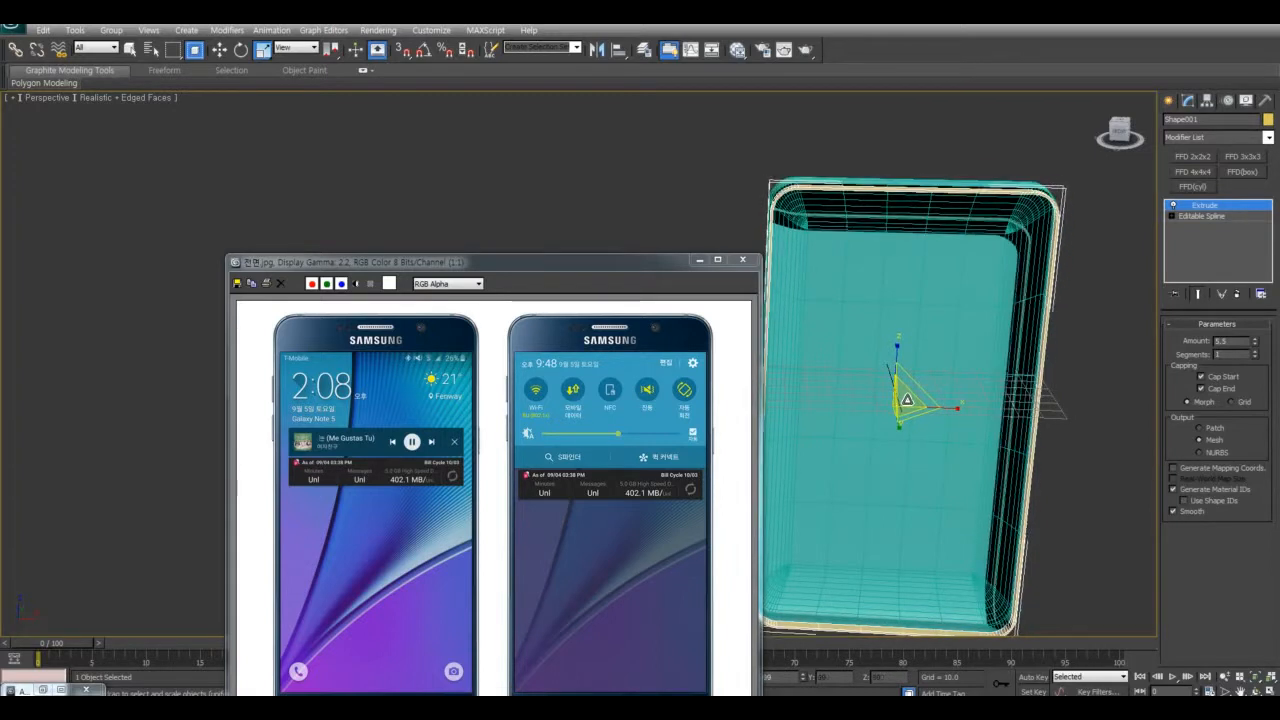
key(ctrl+z)
Scale the frame's spline slightly at Spline level, return to the Extrude modifier and deselect the frame
click(1173, 216)
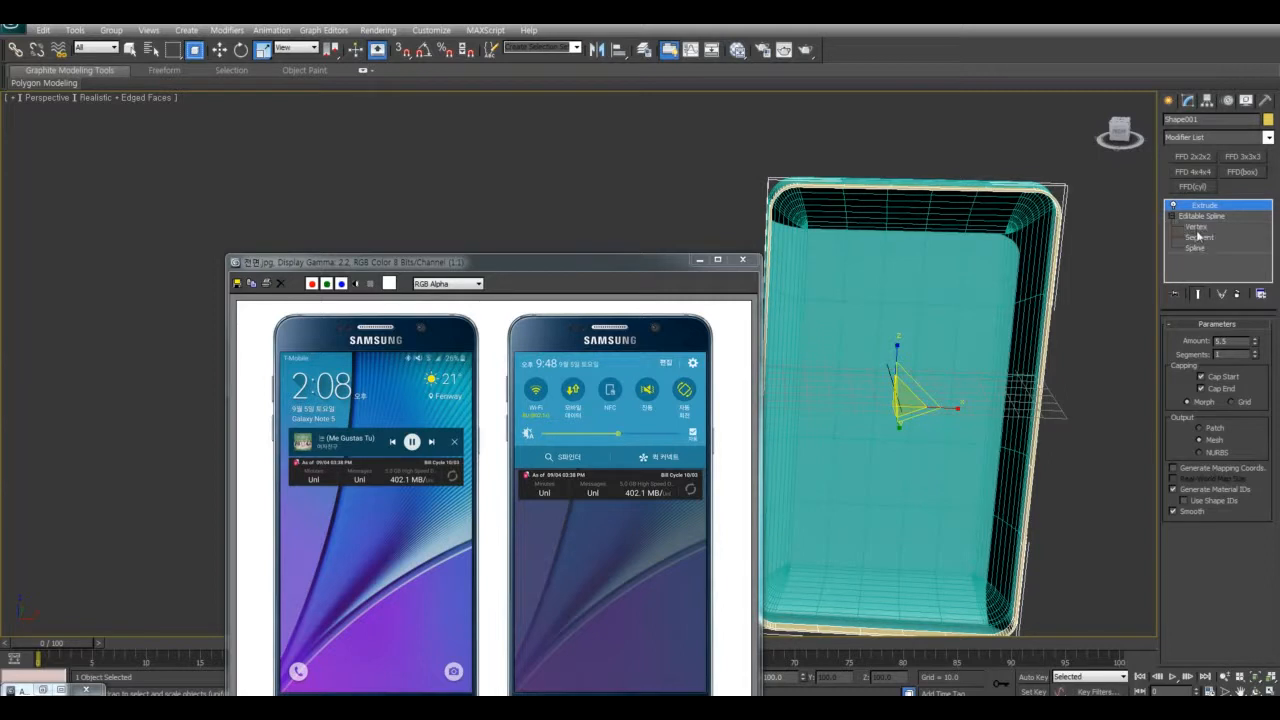
click(1196, 247)
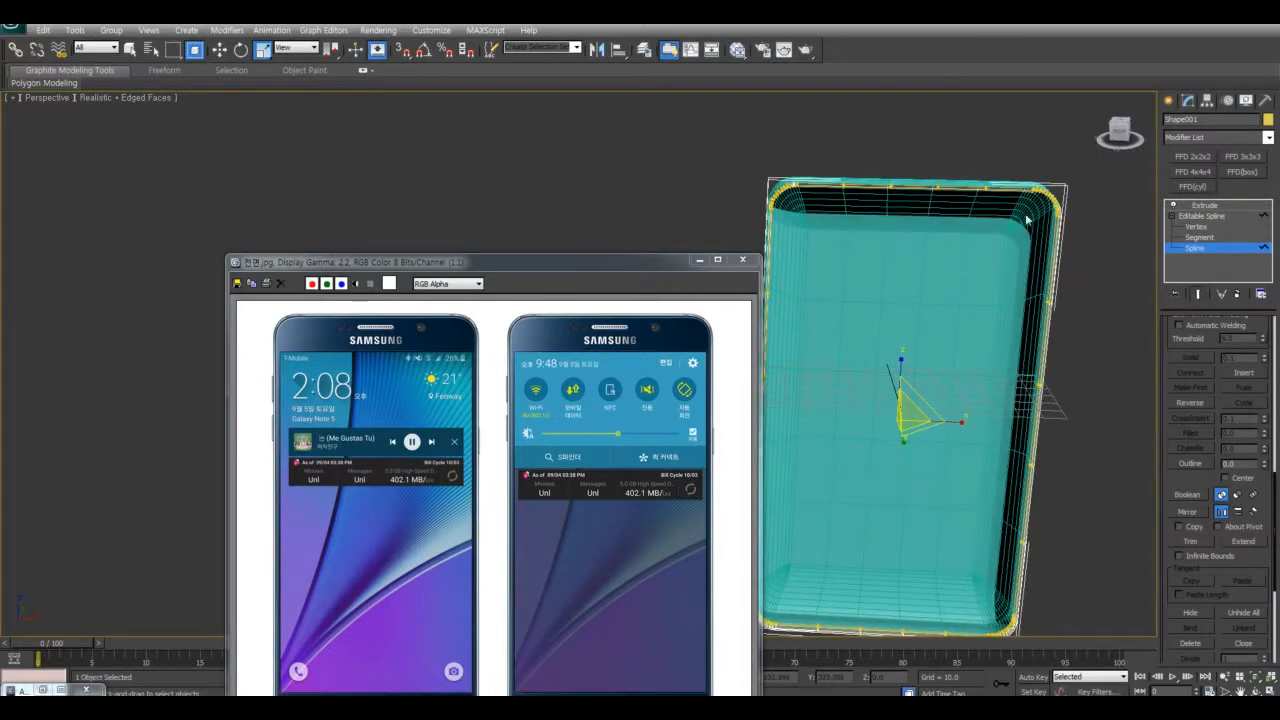
click(1003, 190)
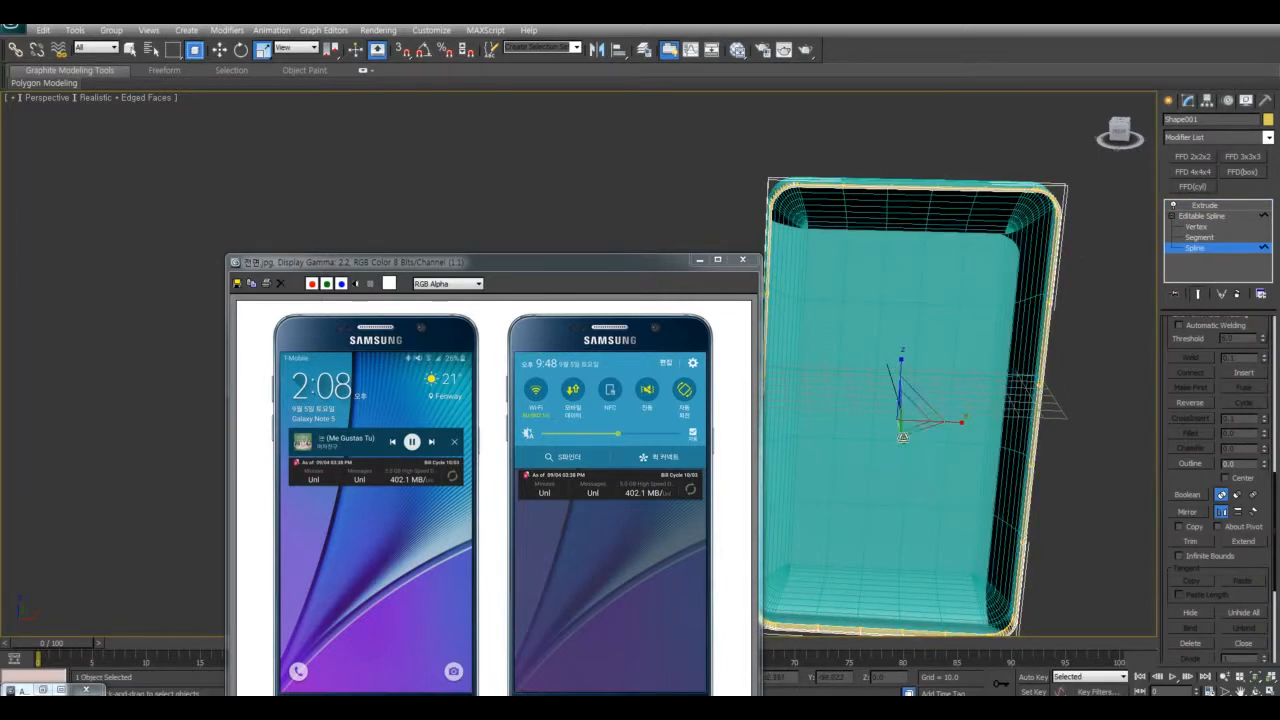
drag(914, 414, 911, 417)
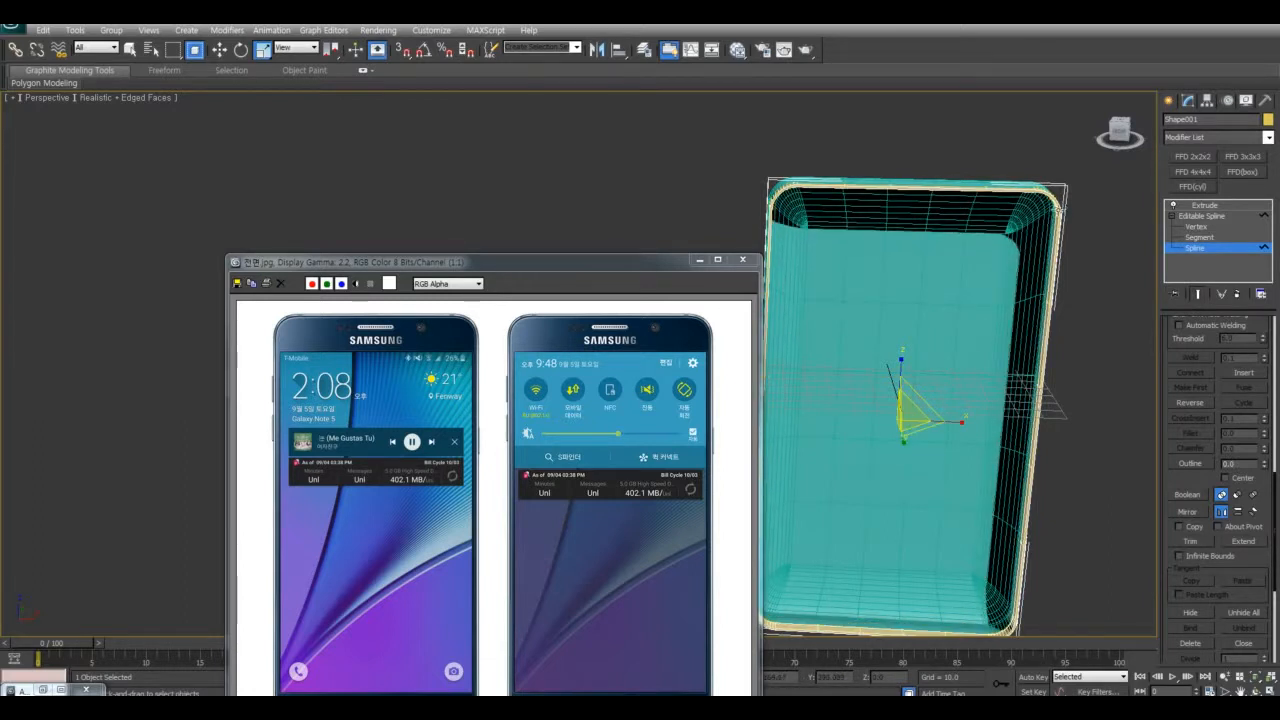
drag(910, 416, 911, 414)
alt+middle_drag(911, 414, 899, 441)
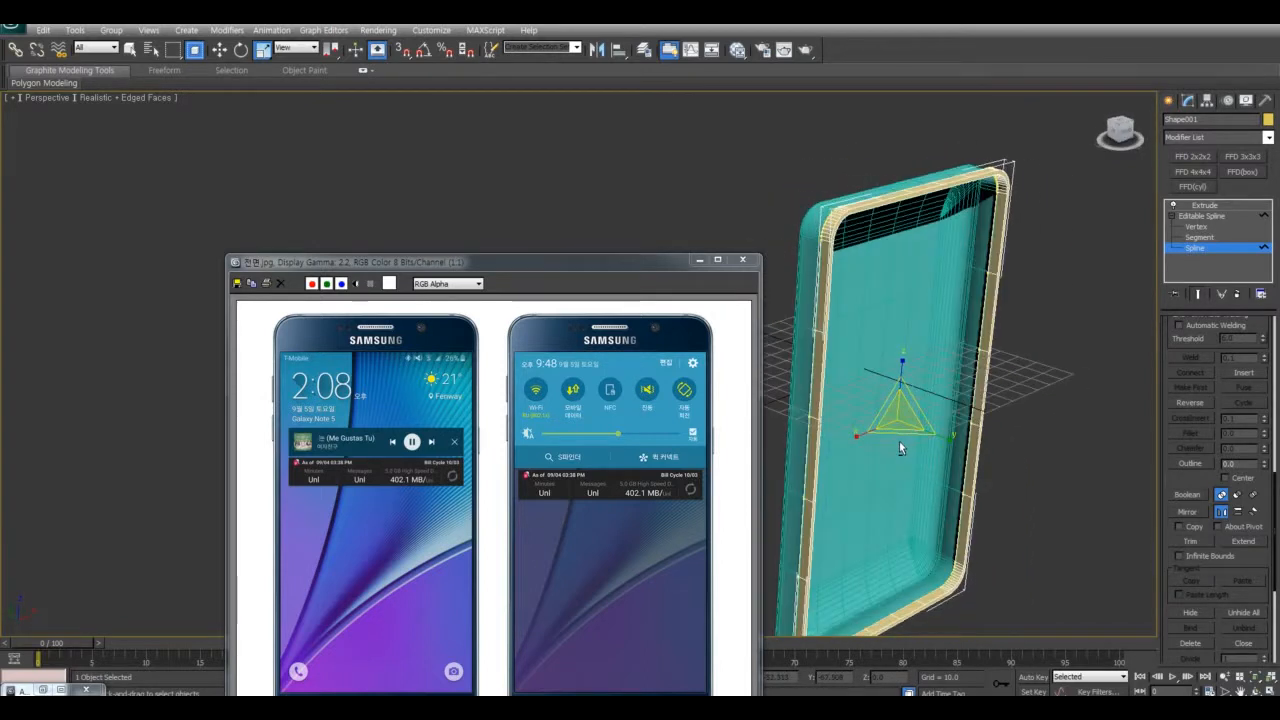
click(1205, 205)
click(1078, 368)
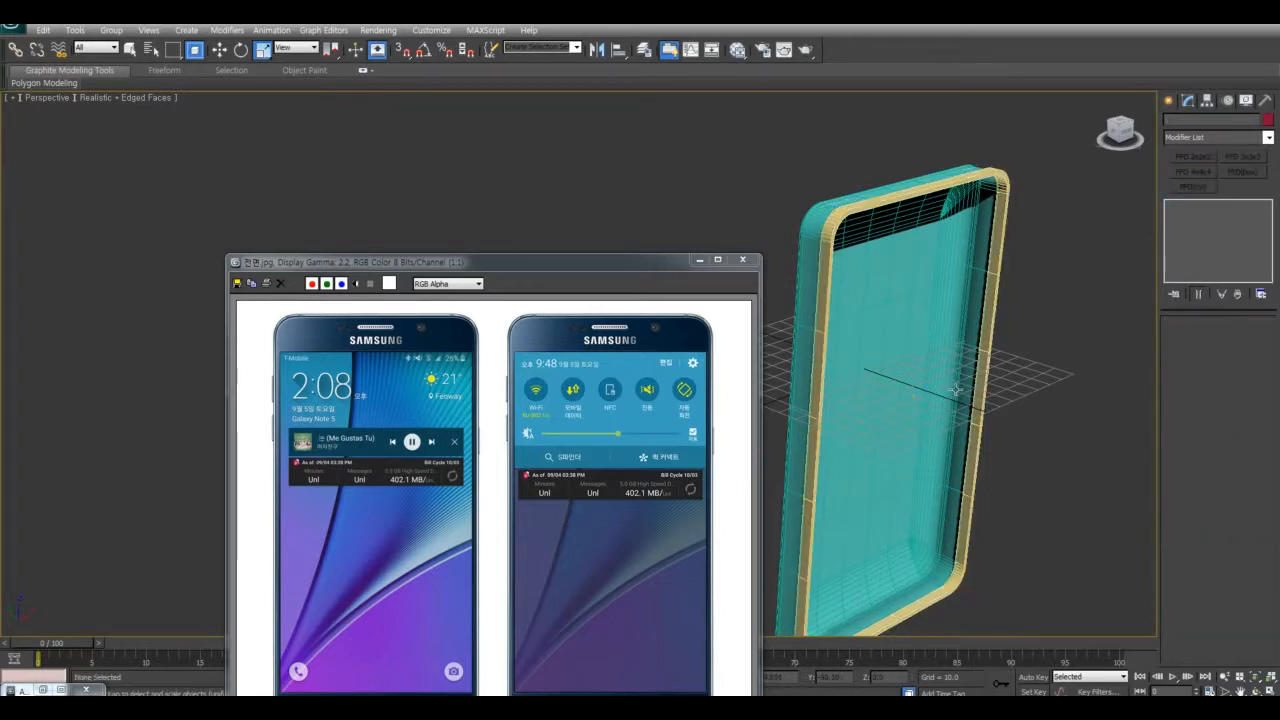
Fine-tune the scale of the frame's spline against the shell's outer edge, return to Extrude and deselect the frame
alt+middle_drag(825, 285, 873, 233)
click(848, 216)
alt+middle_drag(898, 390, 990, 411)
click(1087, 400)
key(ctrl+z)
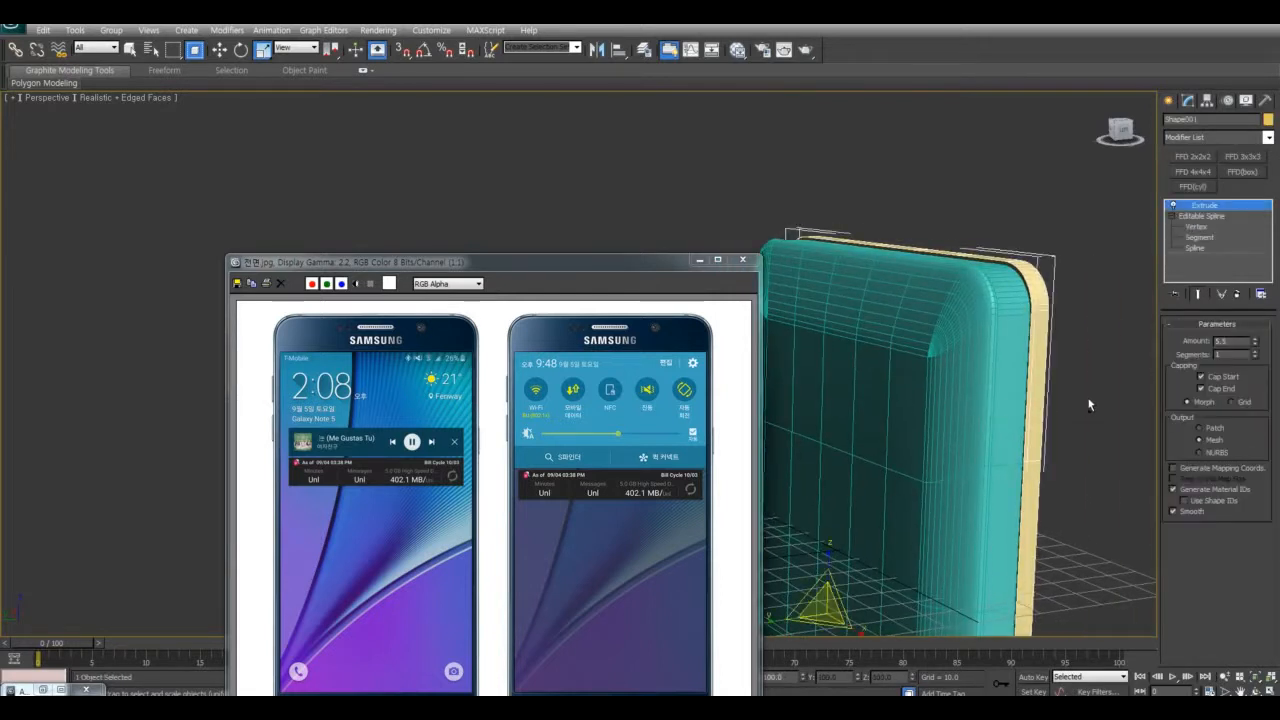
click(1200, 247)
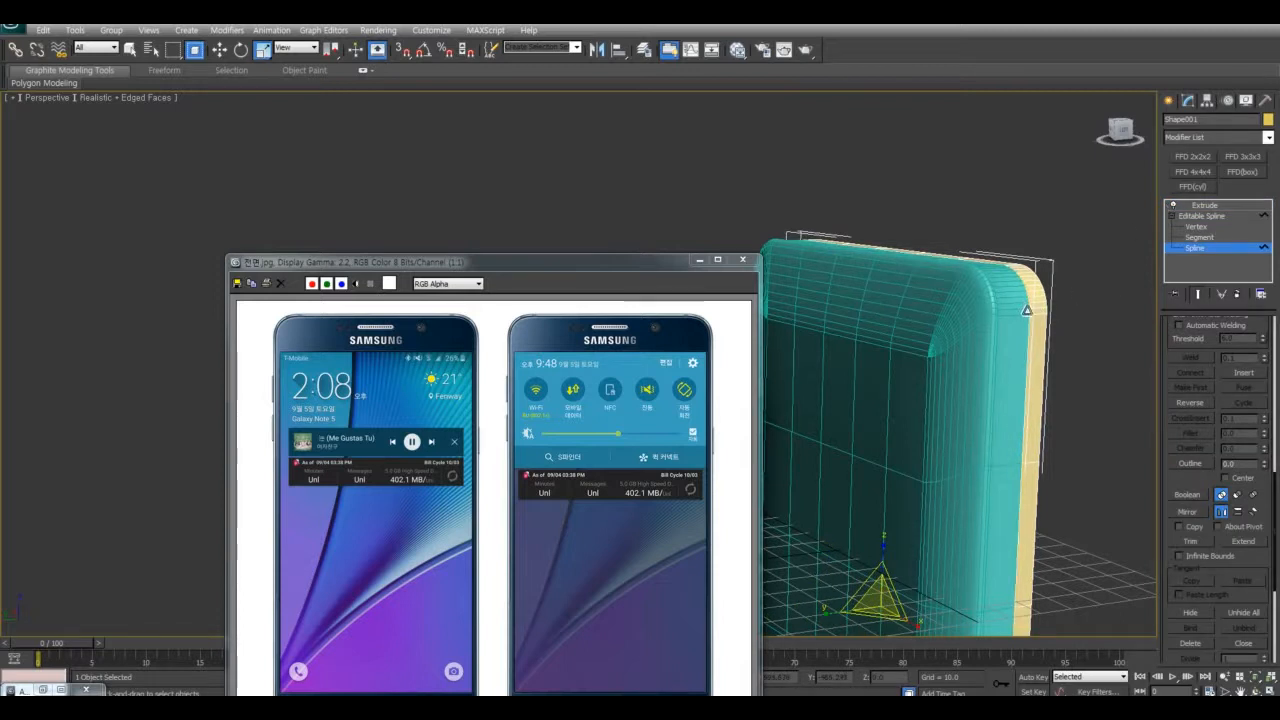
drag(845, 604, 870, 601)
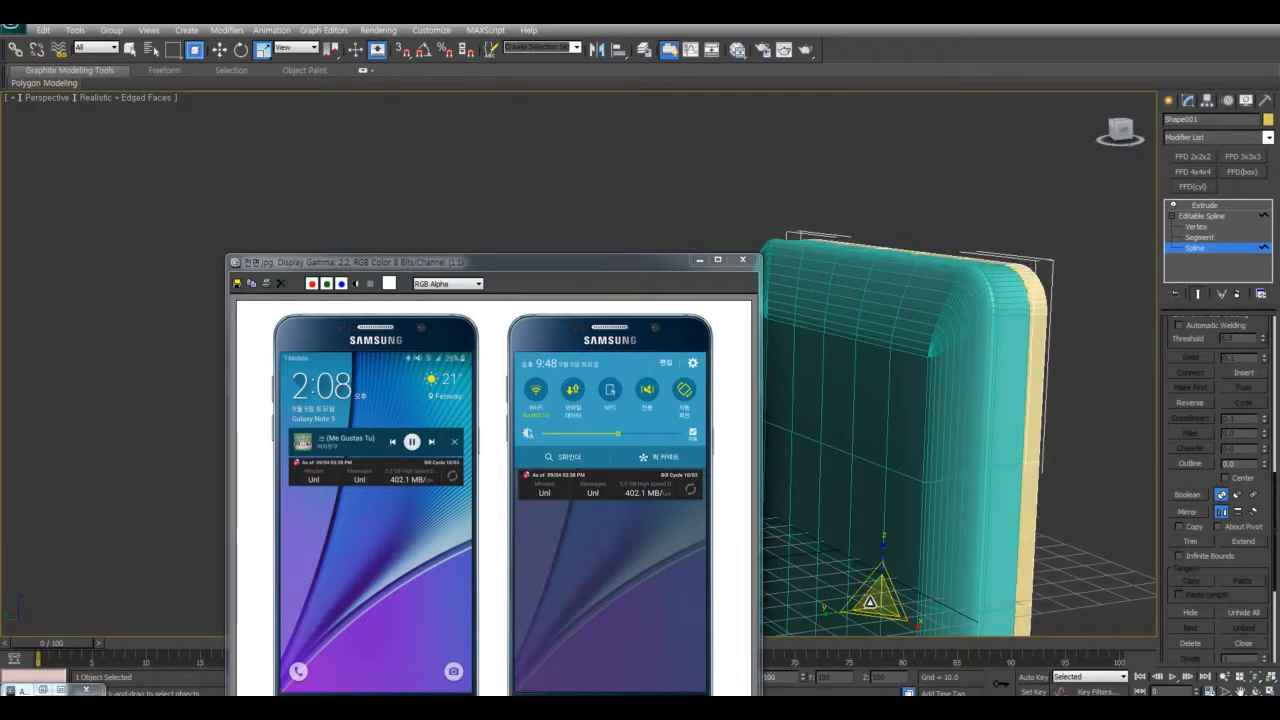
alt+middle_drag(984, 536, 996, 507)
alt+middle_drag(999, 517, 1154, 225)
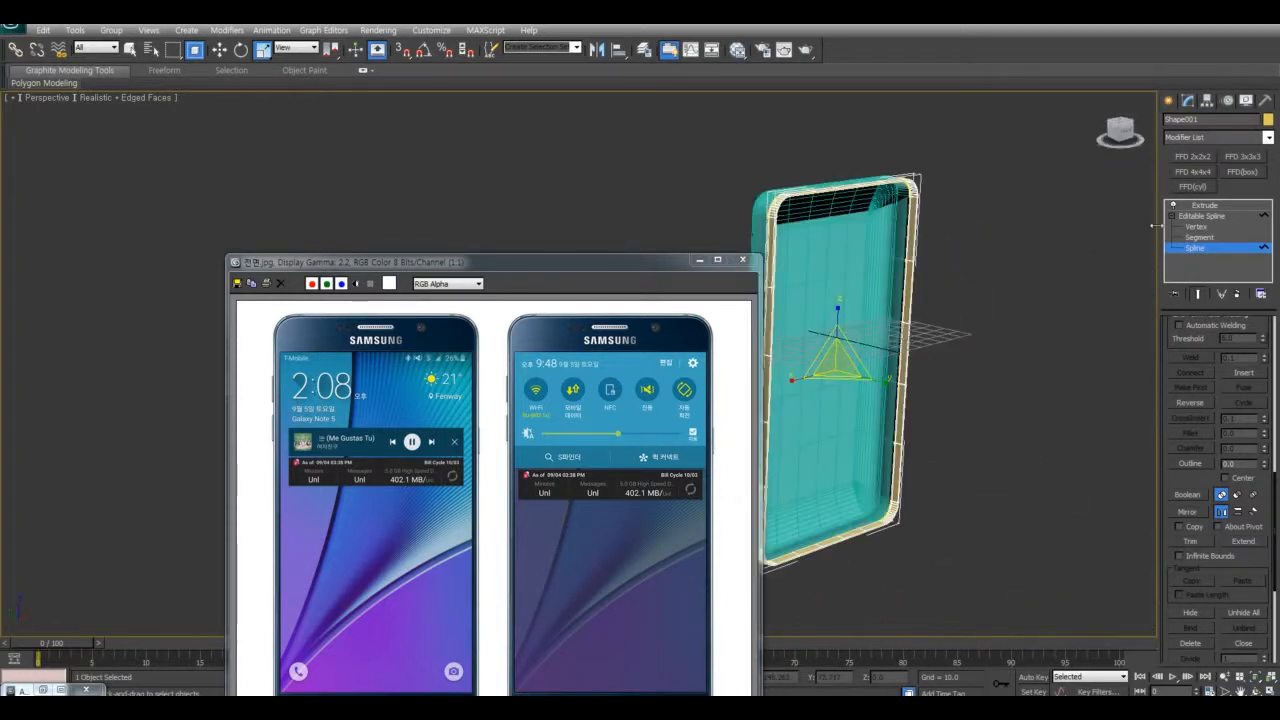
click(1213, 217)
click(1217, 205)
click(975, 357)
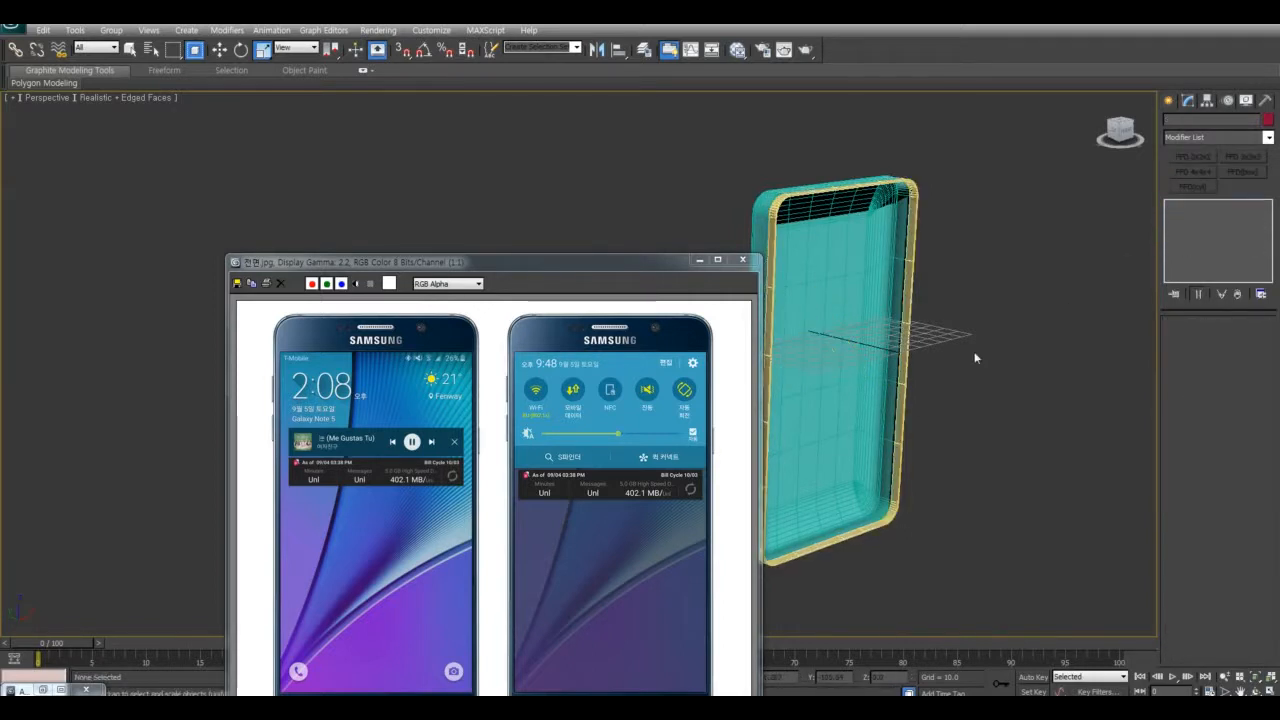
Select the shell's front border again and create a second Linear shape from it
click(895, 407)
alt+middle_drag(895, 407, 1096, 331)
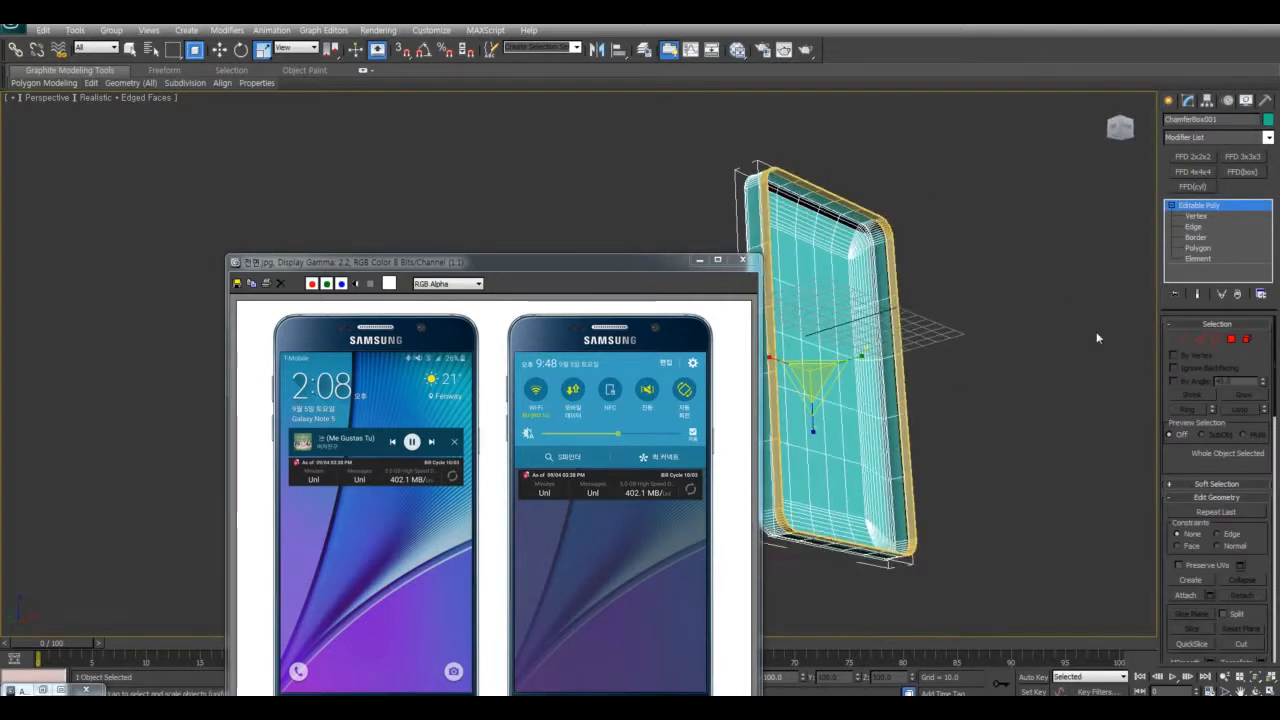
click(1215, 340)
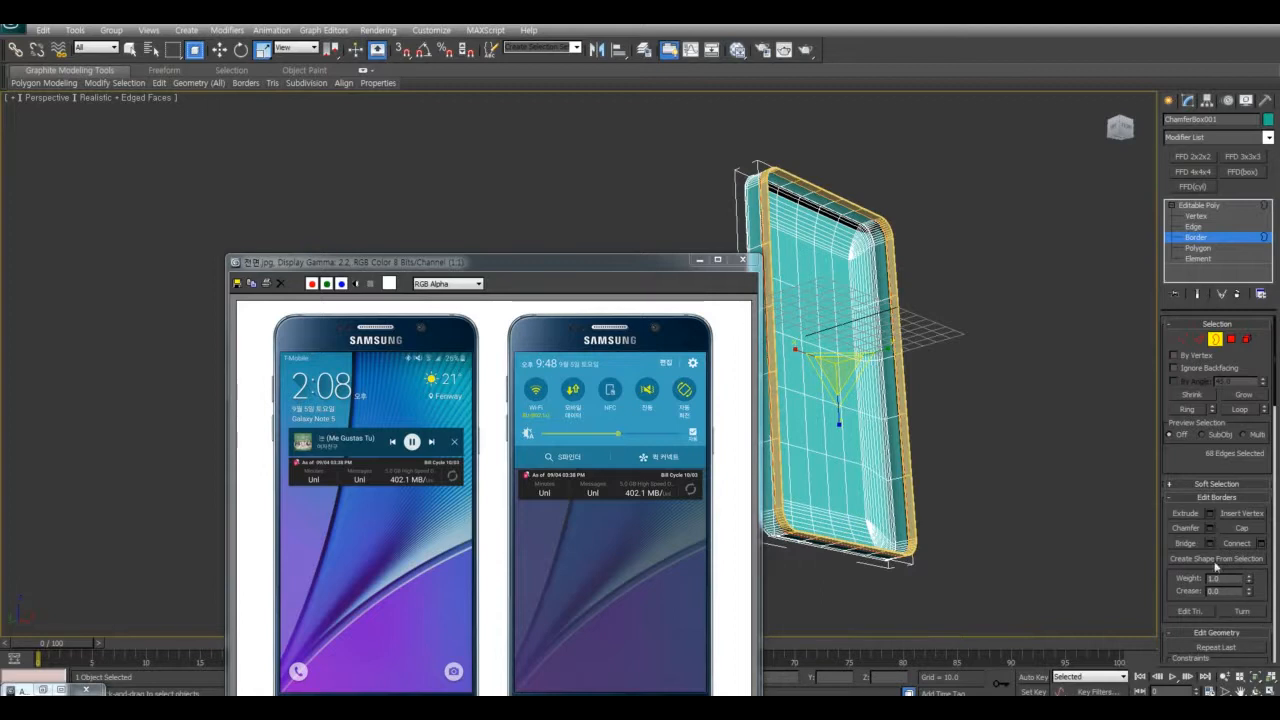
click(1212, 558)
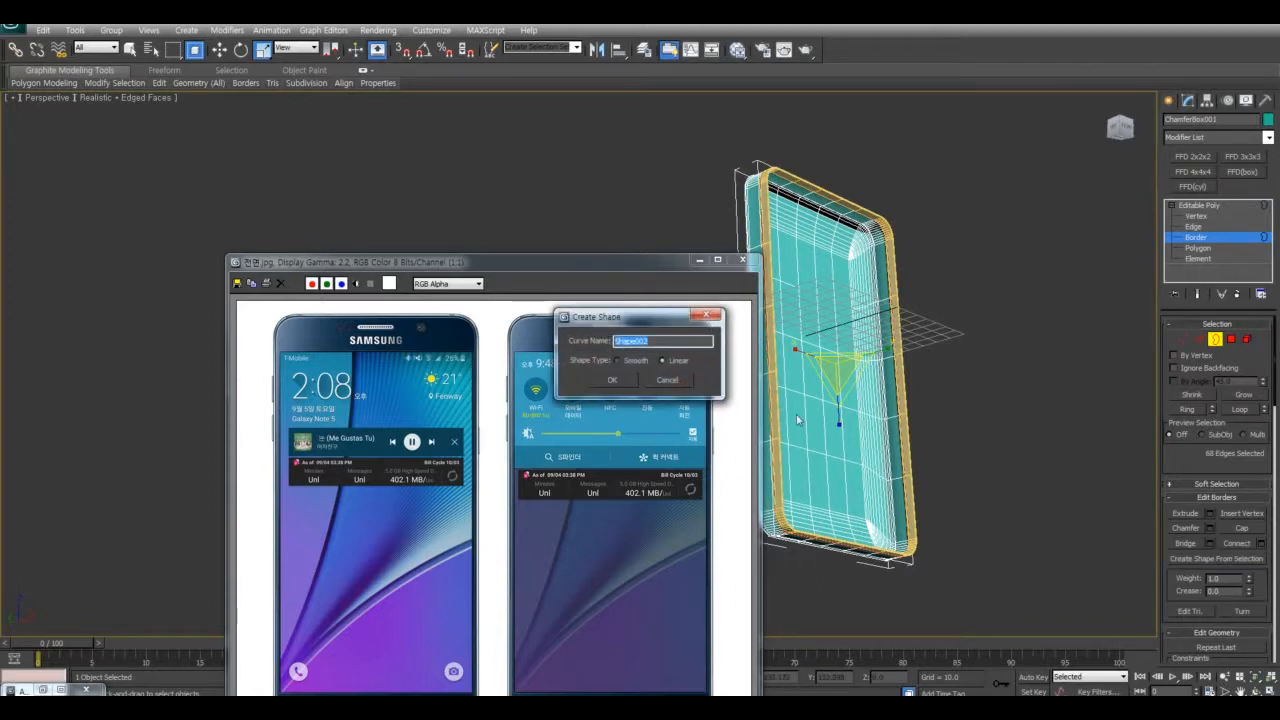
click(601, 378)
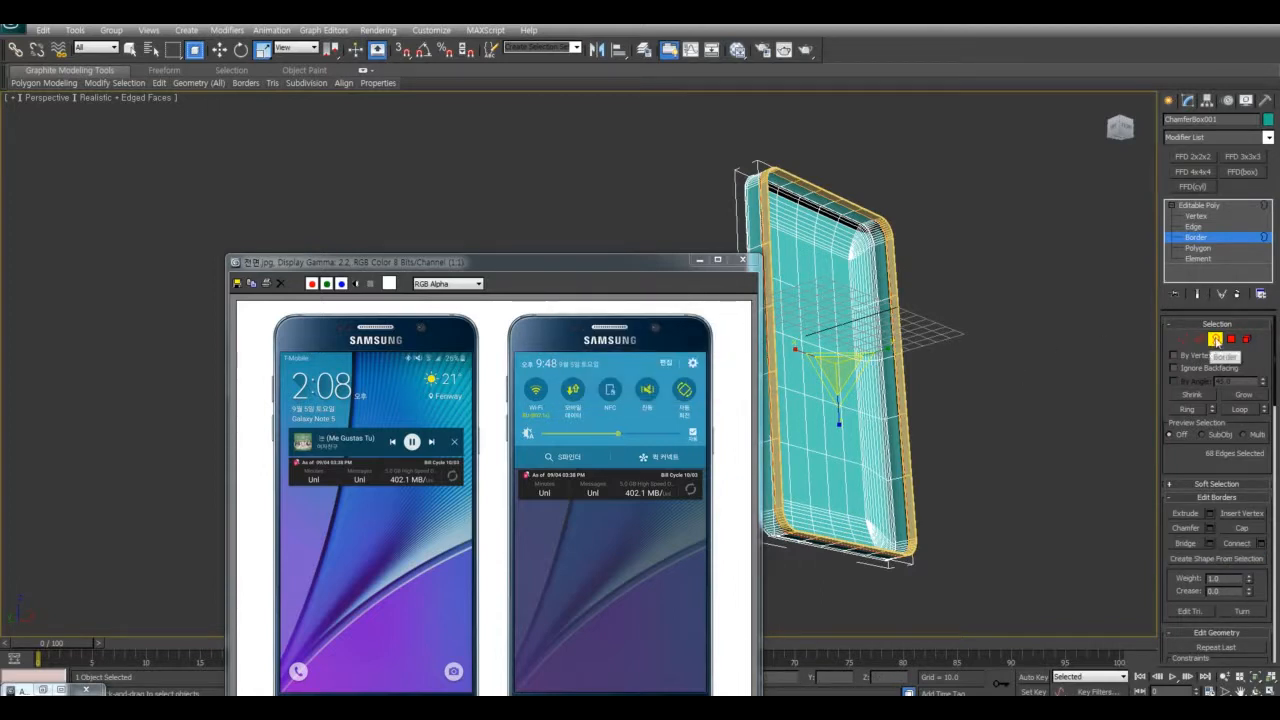
Leave Border level, select the new border shape and move it out in front of the shell to about Y -97
click(1215, 340)
click(1035, 369)
click(896, 413)
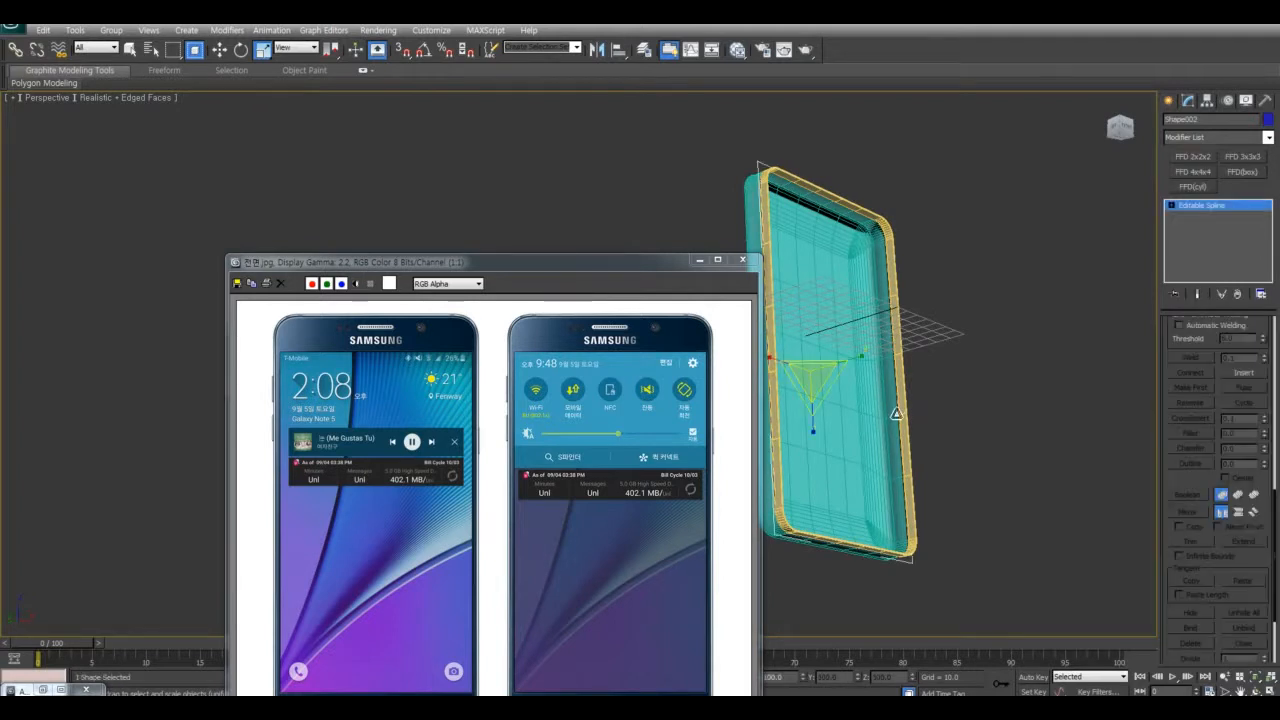
right_click(907, 391)
click(921, 403)
alt+middle_drag(902, 440, 933, 505)
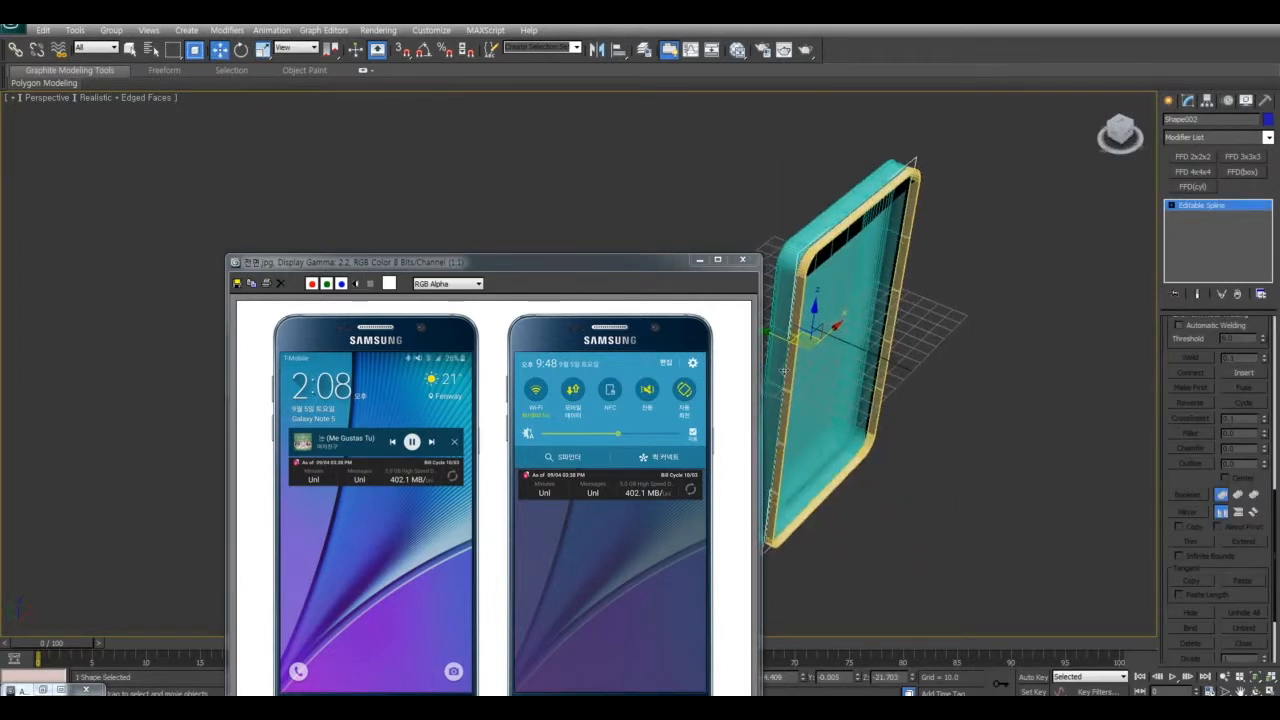
drag(778, 338, 922, 400)
alt+middle_drag(922, 400, 960, 470)
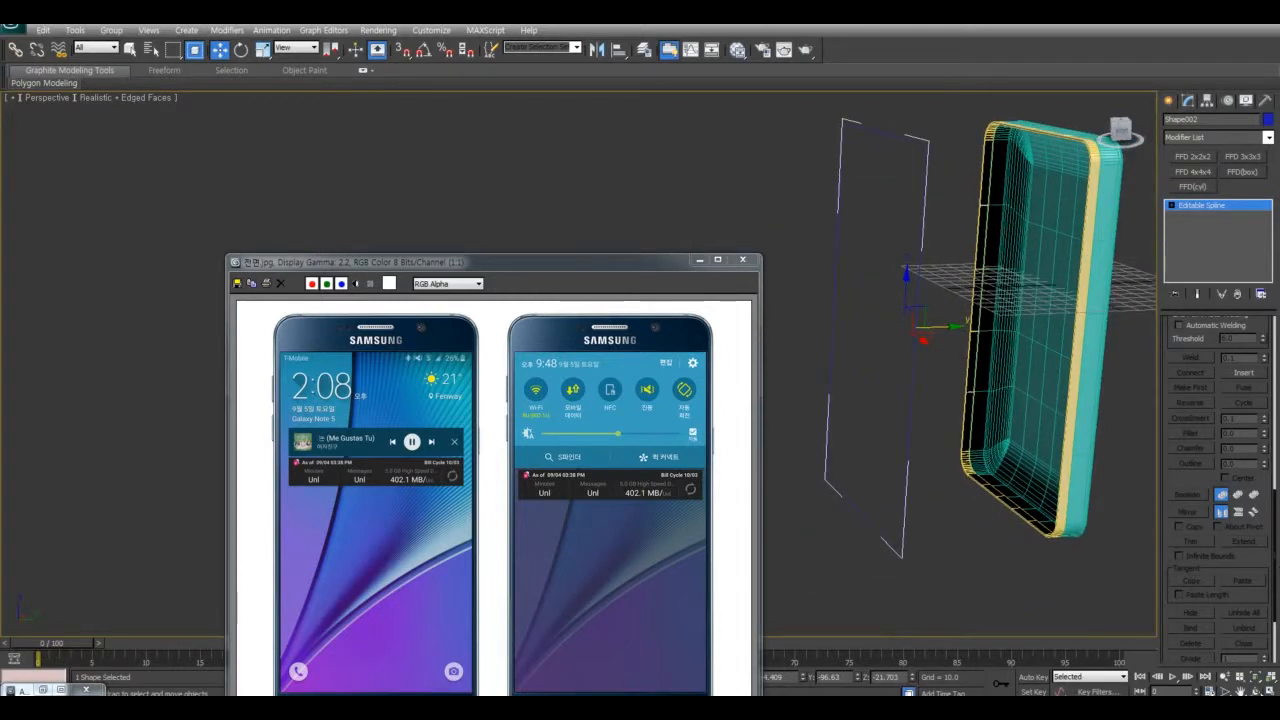
Draw a Rectangle spline about 191 long and 114 wide within the phone's outline in the Front view
click(1271, 690)
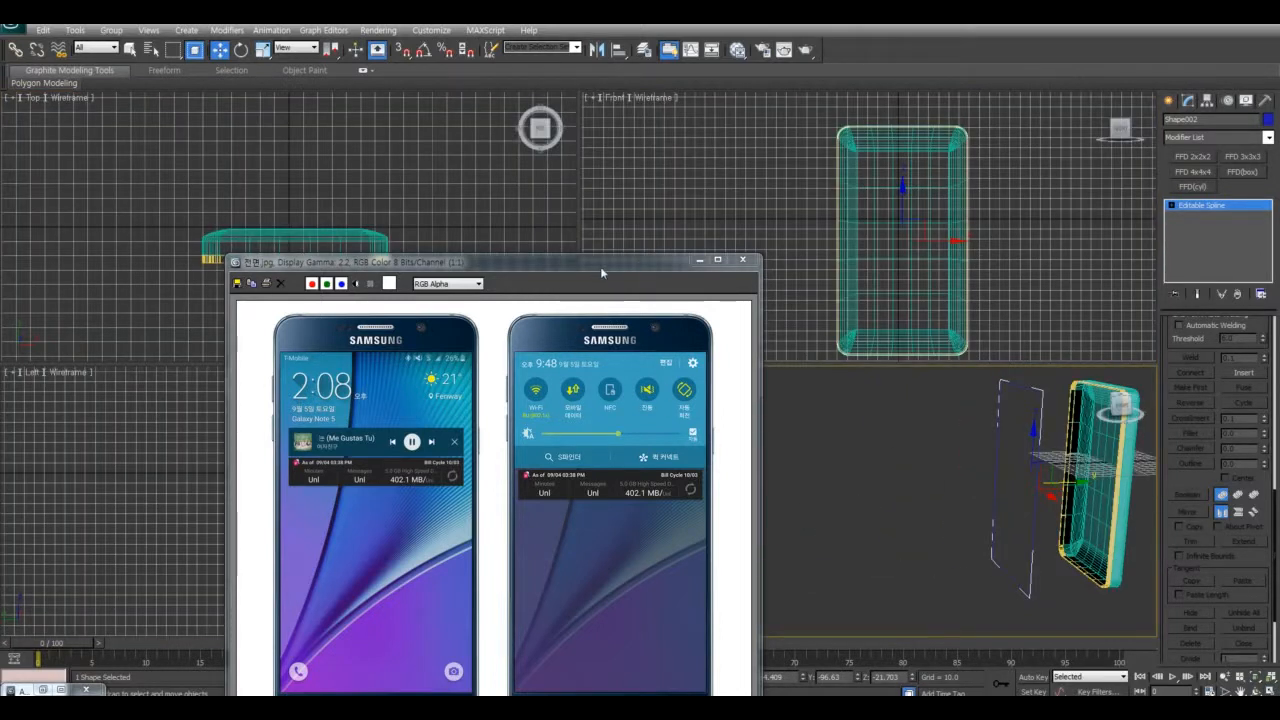
drag(600, 266, 554, 105)
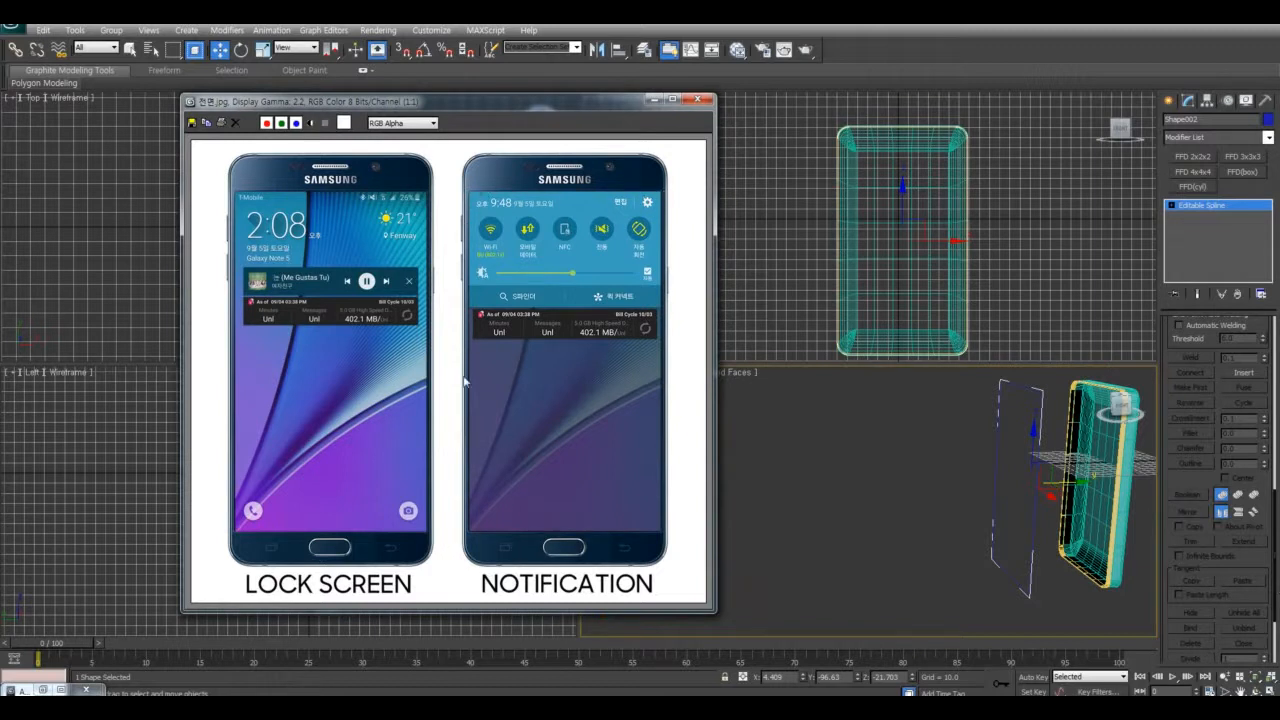
click(1169, 101)
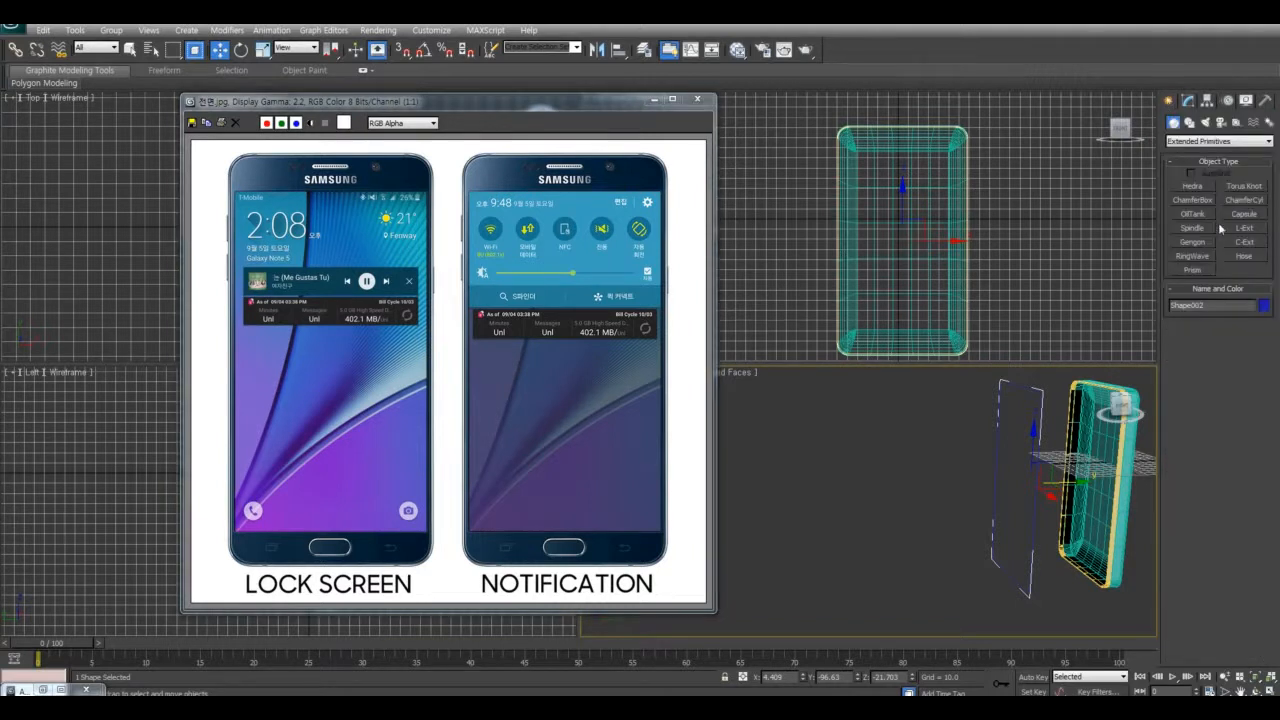
click(1189, 122)
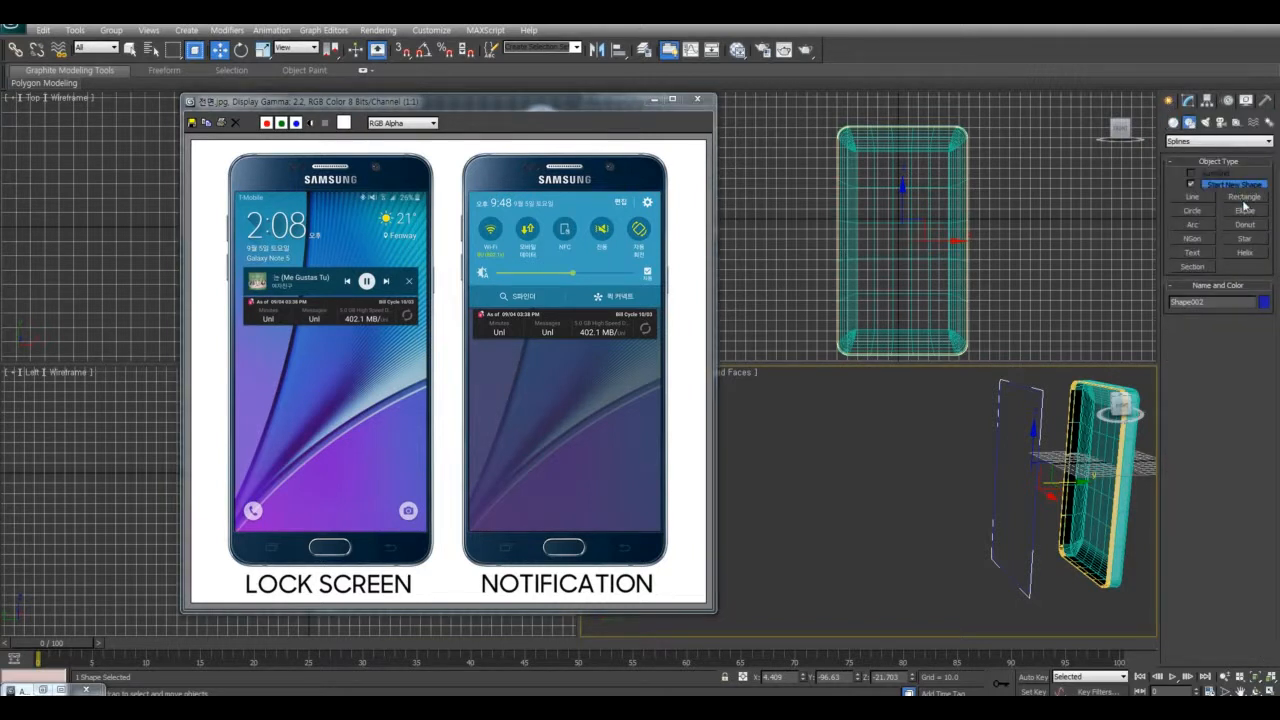
click(1244, 198)
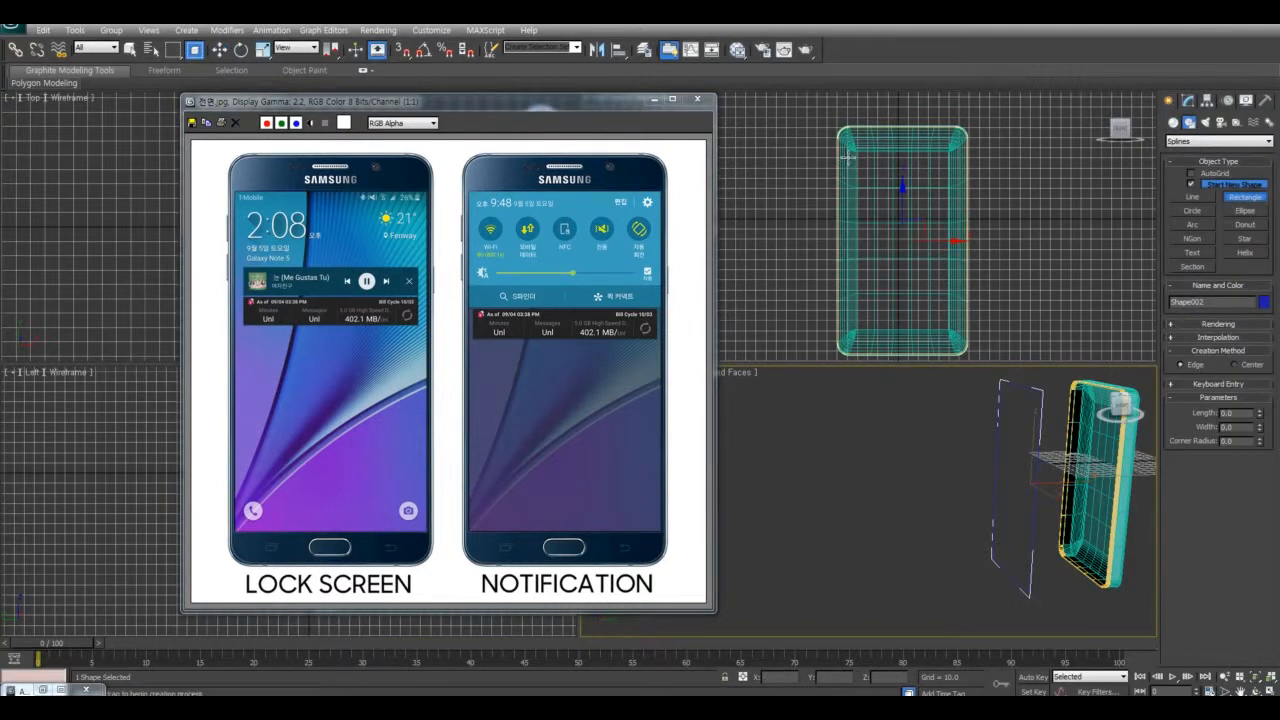
drag(845, 146, 961, 342)
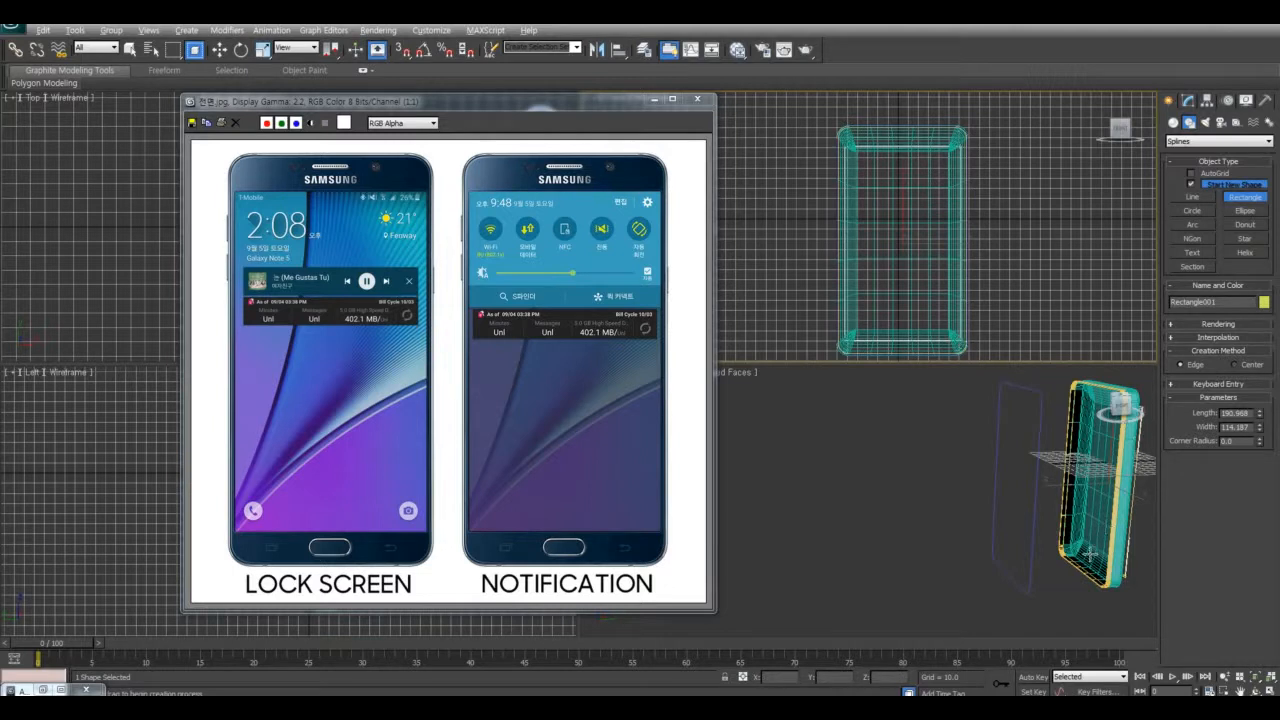
Align the rectangle to the moved border shape, center to center on the X, Y and Z positions
alt+middle_drag(1090, 554, 1004, 578)
key(w)
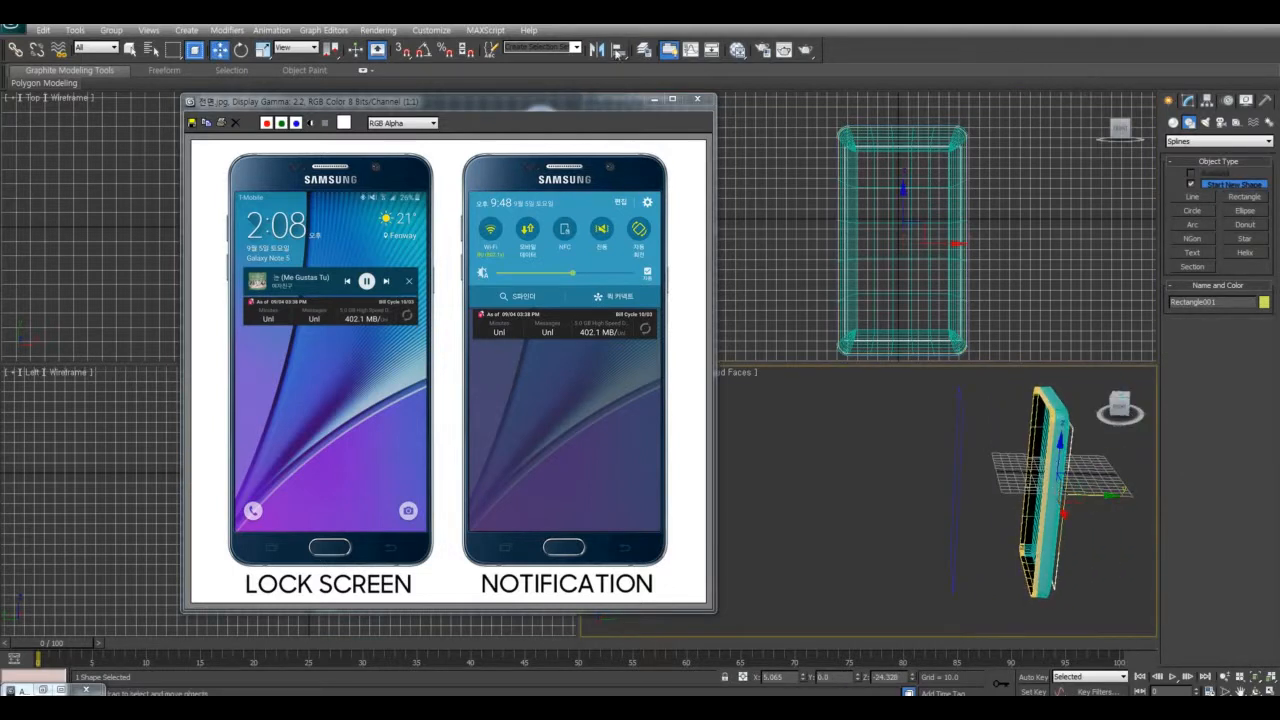
key(q)
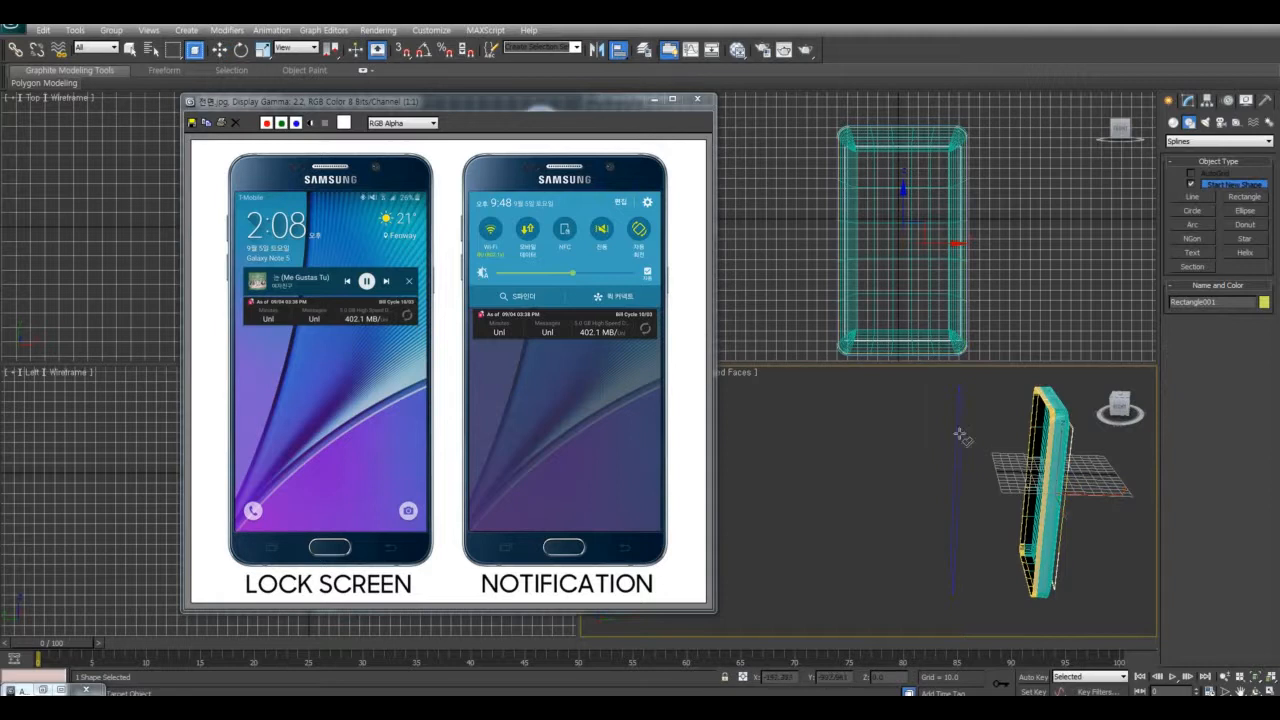
click(959, 433)
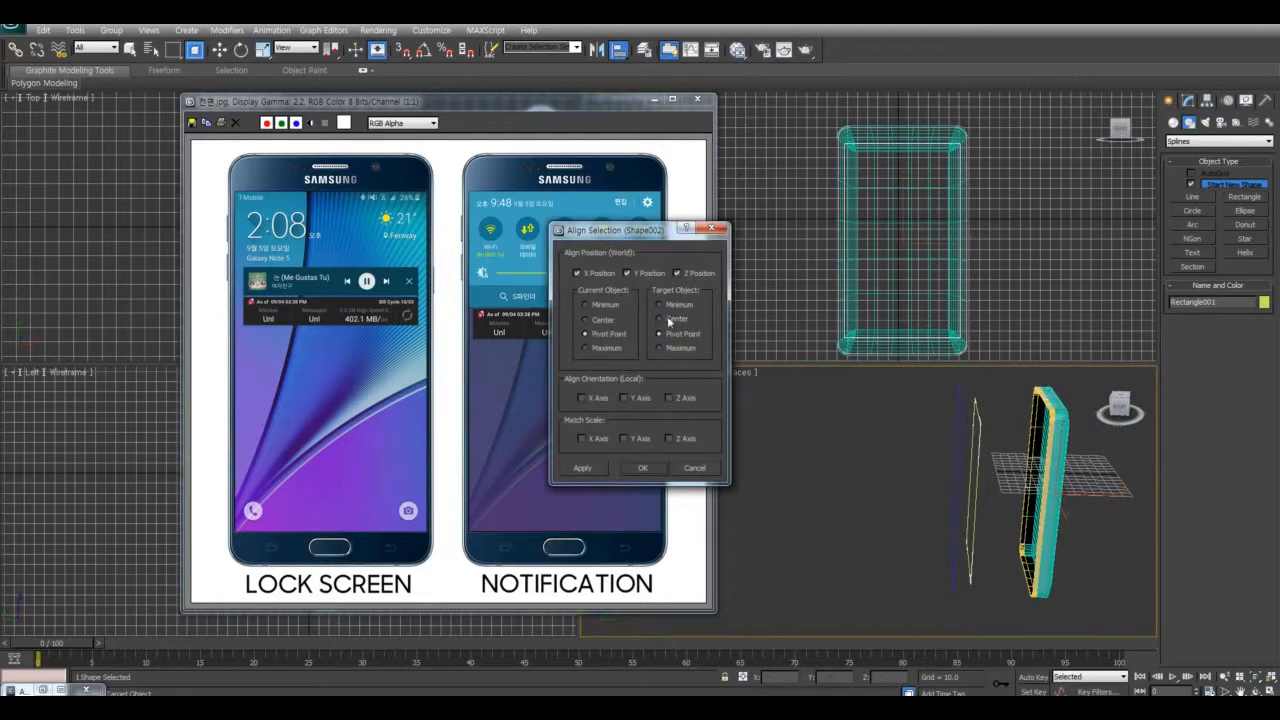
click(669, 320)
click(598, 322)
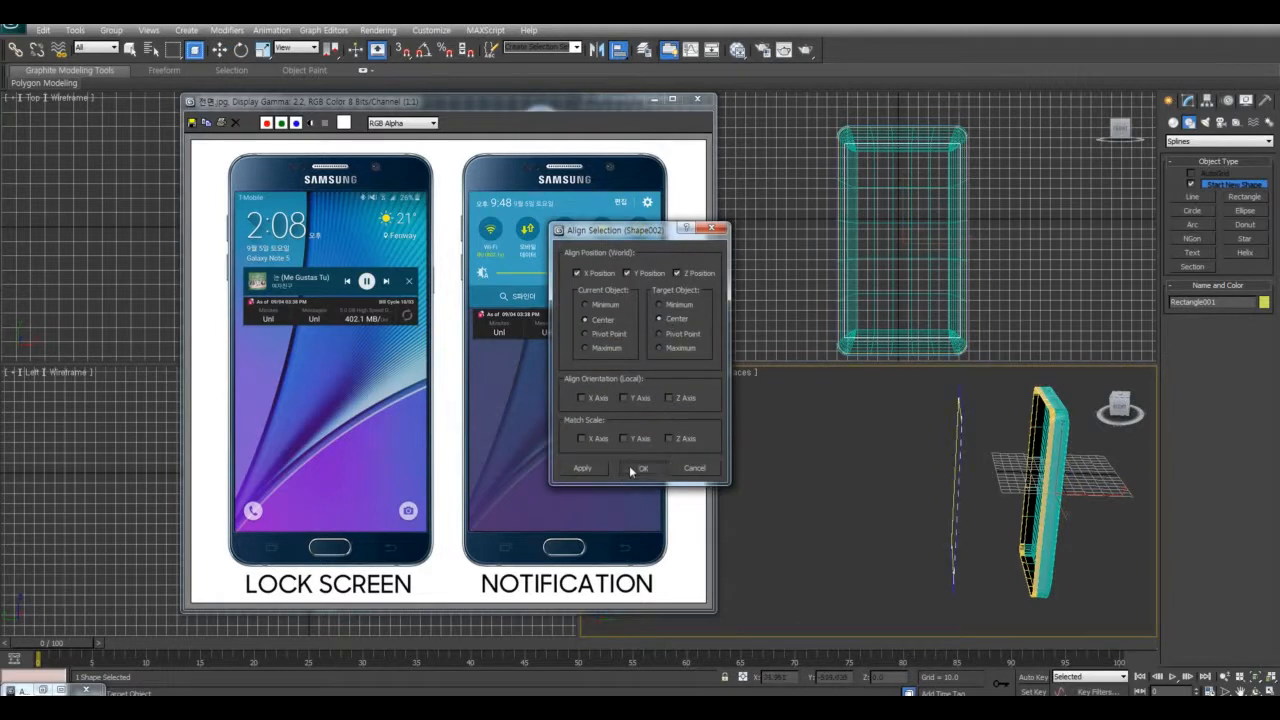
click(632, 469)
Convert the aligned rectangle to an Editable Spline and expand its sub-object levels
alt+middle_drag(865, 535, 1027, 516)
scroll(1062, 485, up, 2)
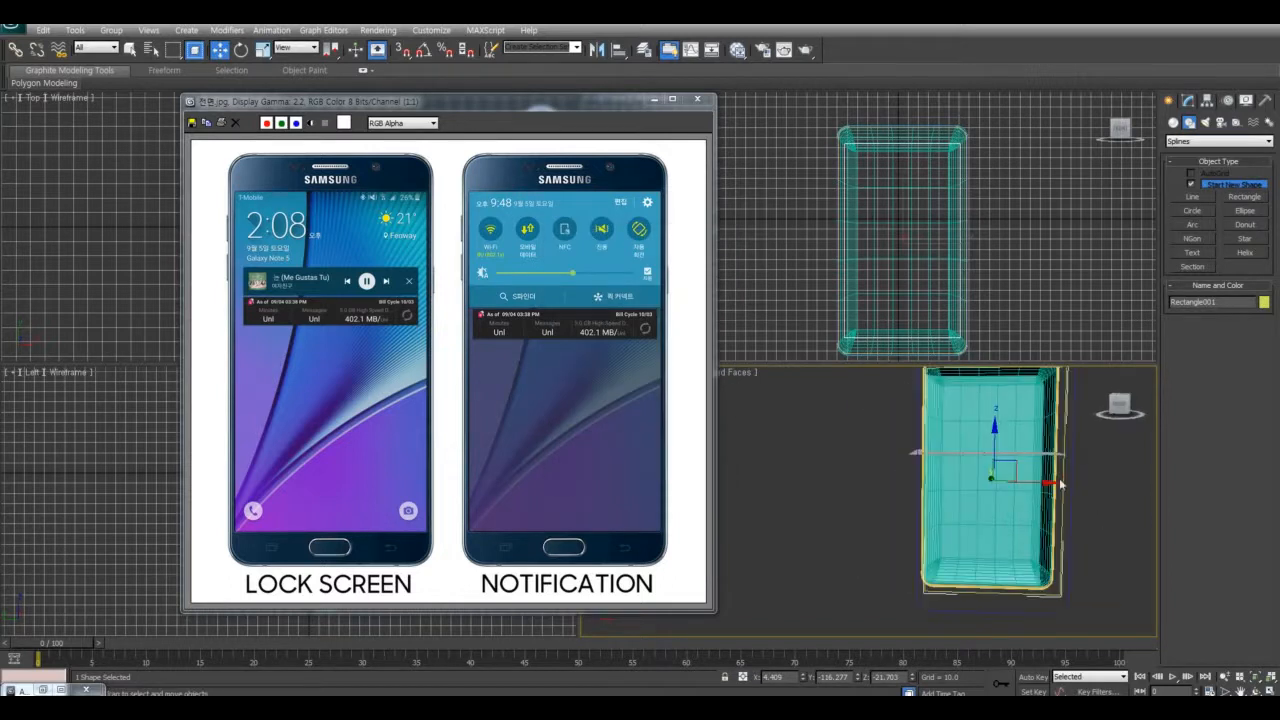
alt+middle_drag(1132, 560, 1071, 608)
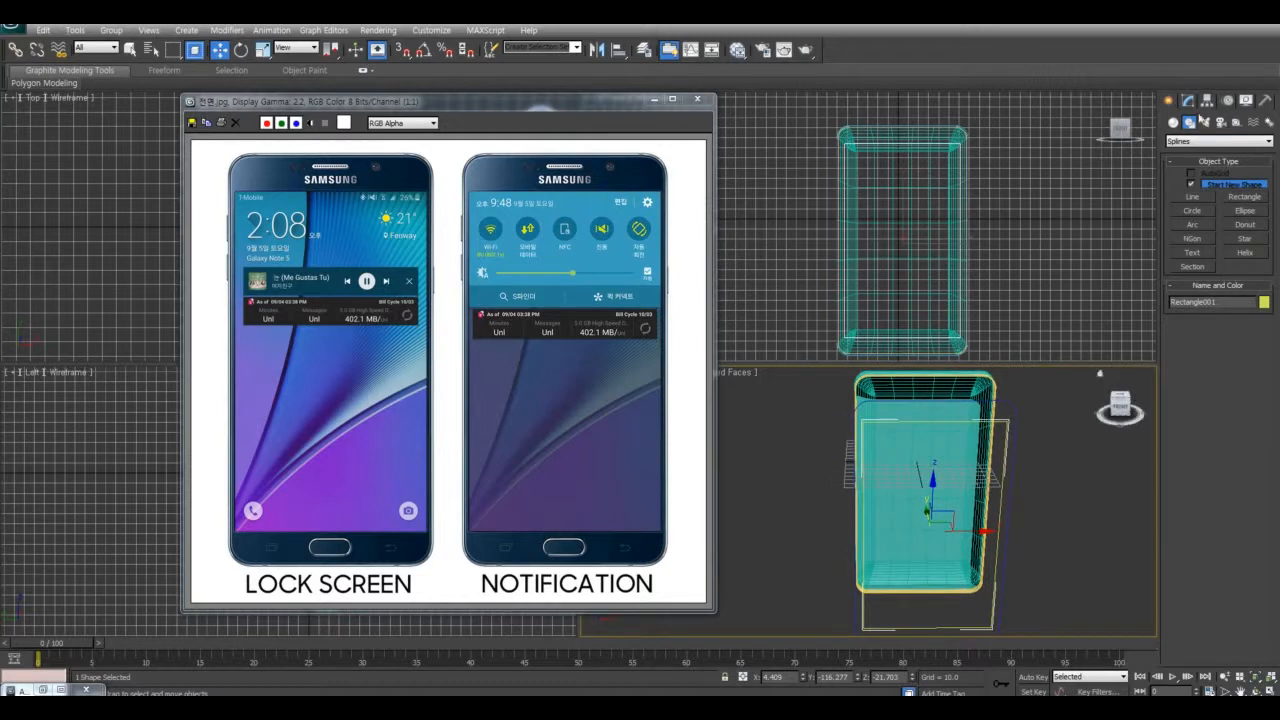
click(1190, 101)
right_click(1222, 207)
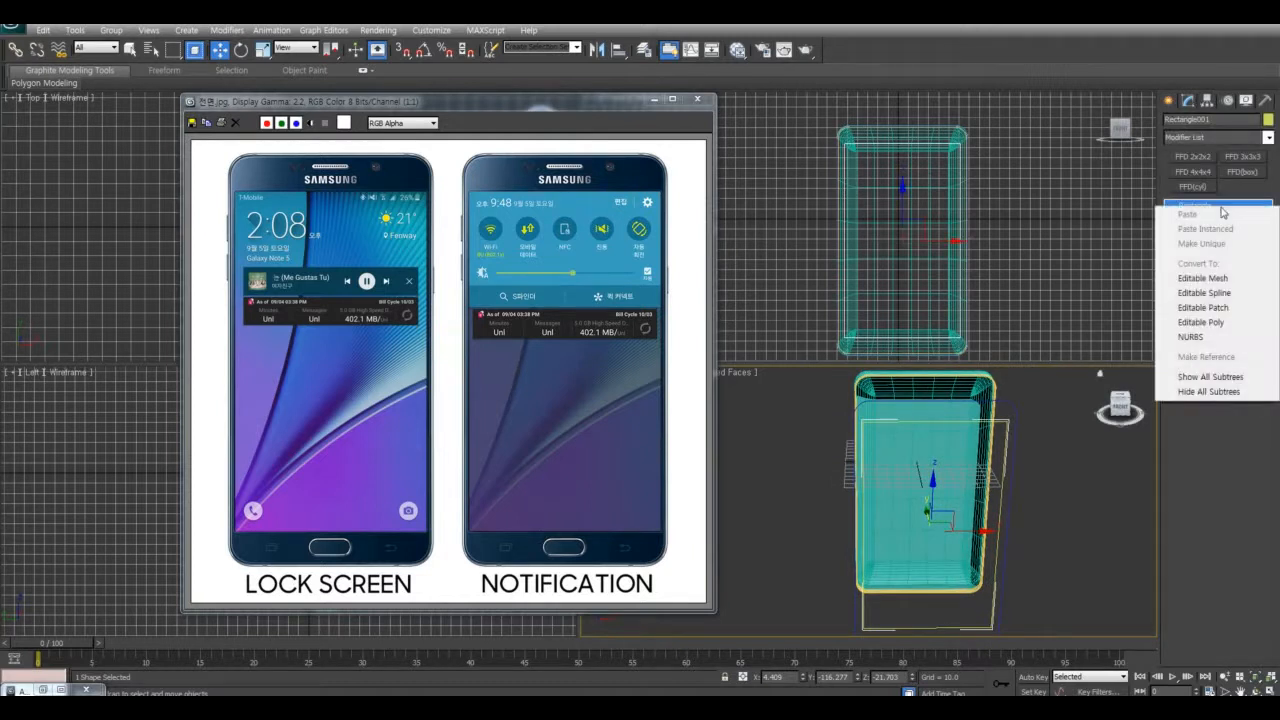
click(1205, 292)
click(1172, 205)
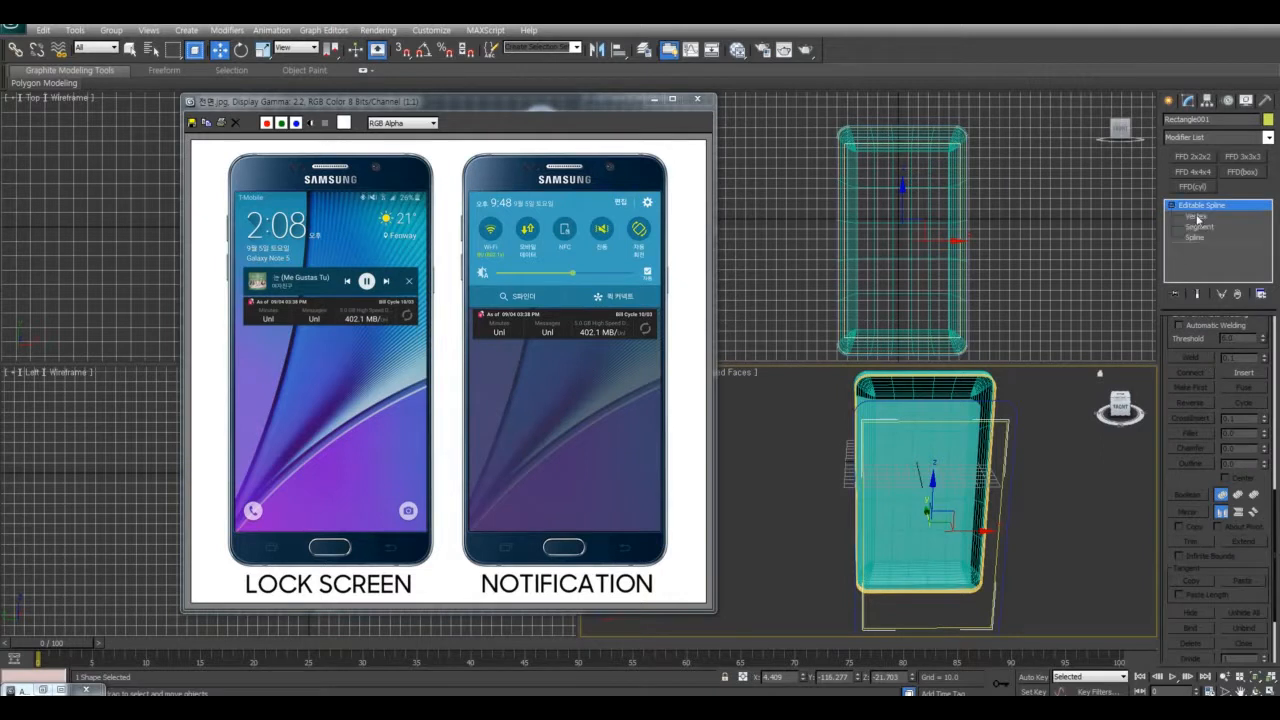
Move the rectangle's upper vertices slightly down and its lower vertices up to fit the screen opening, and leave Vertex level
click(1196, 216)
drag(1043, 434, 1043, 435)
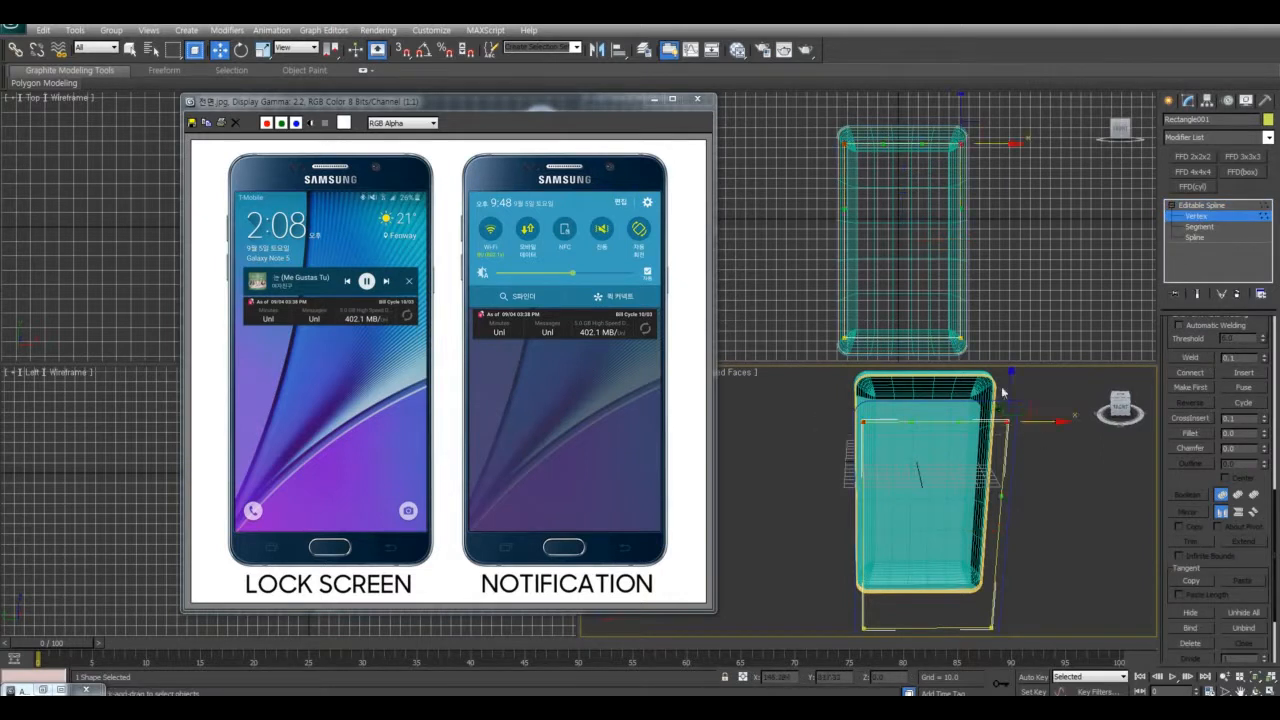
middle_drag(1041, 523, 1054, 461)
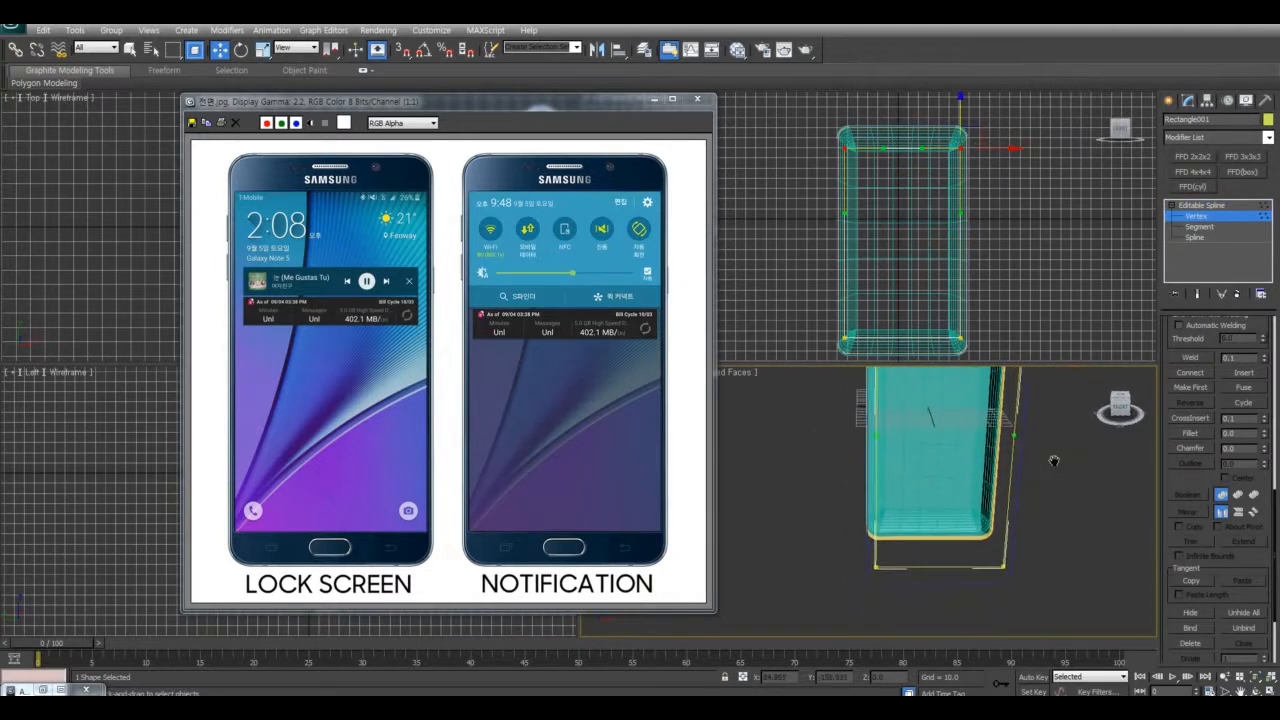
drag(993, 580, 879, 517)
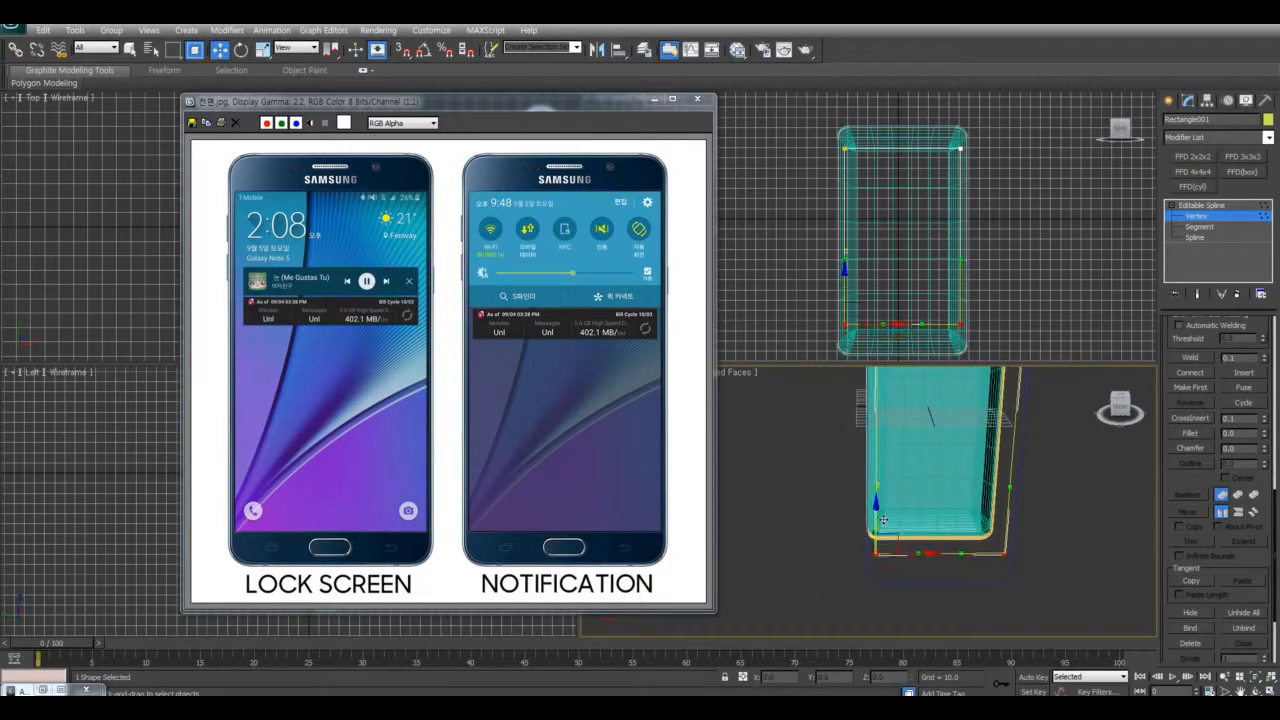
alt+middle_drag(1034, 527, 949, 617)
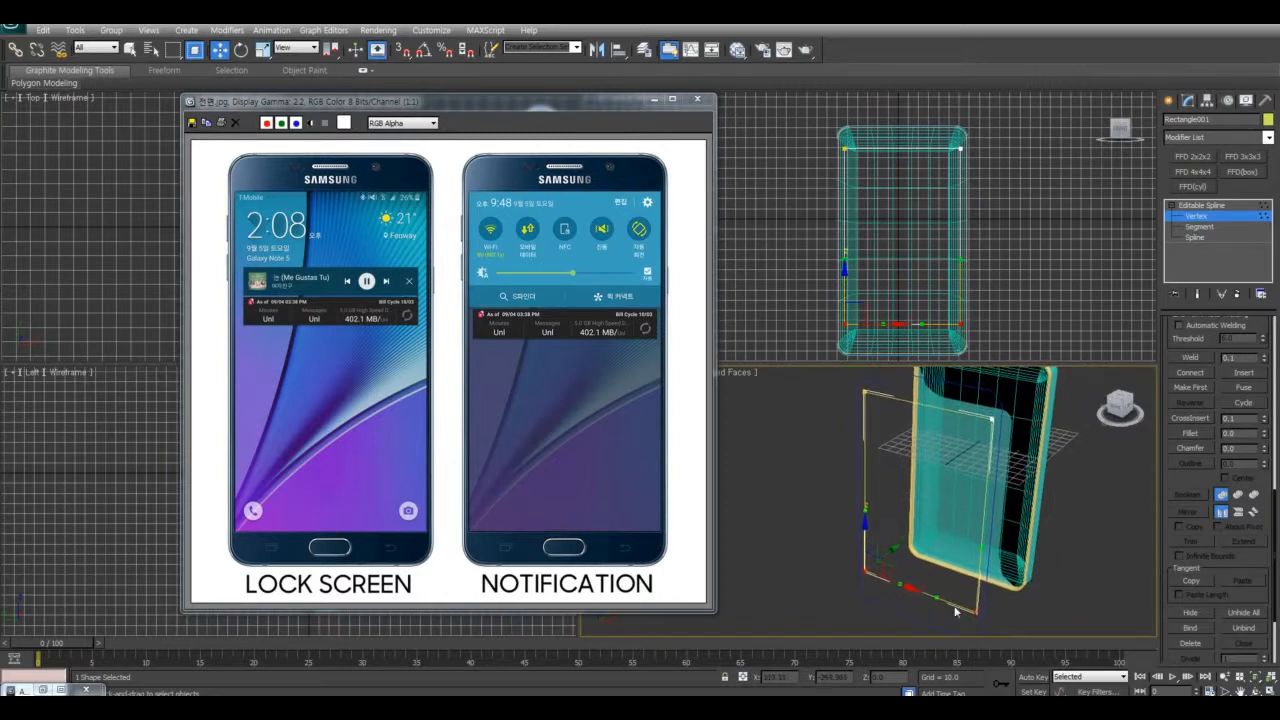
click(1203, 205)
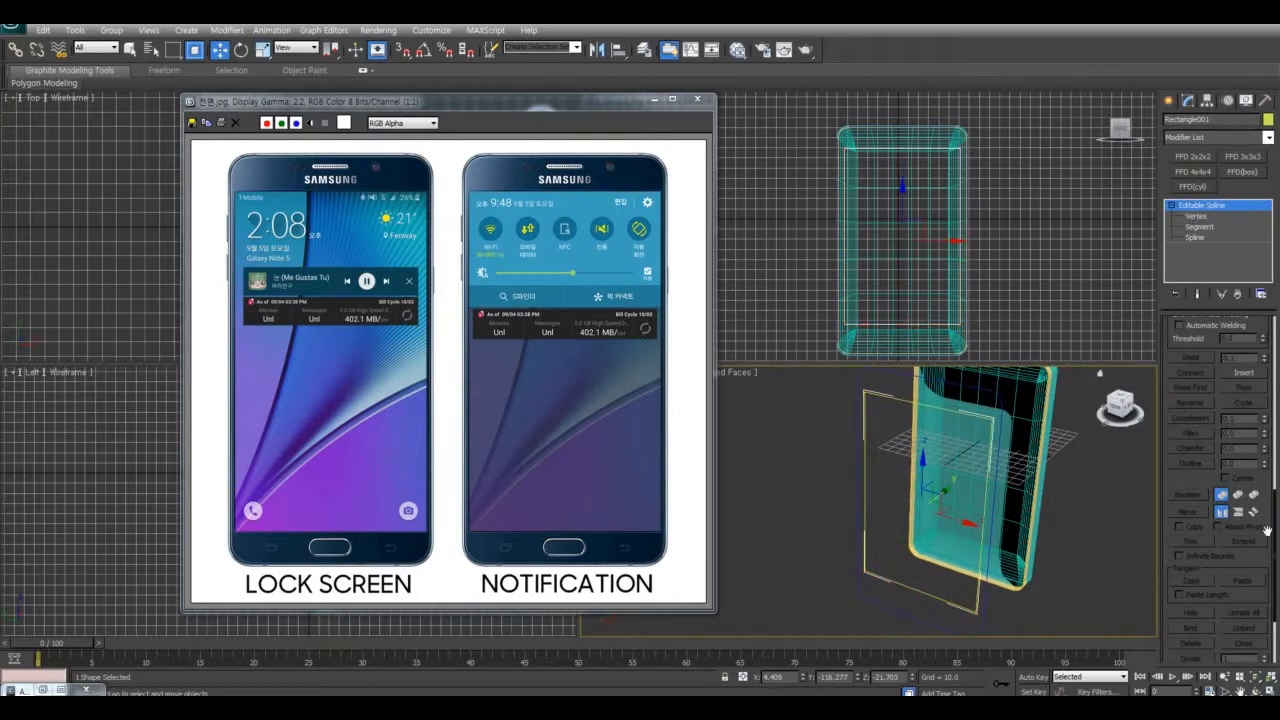
Attach the outer border shape to the rectangle spline
scroll(1232, 420, up, 5)
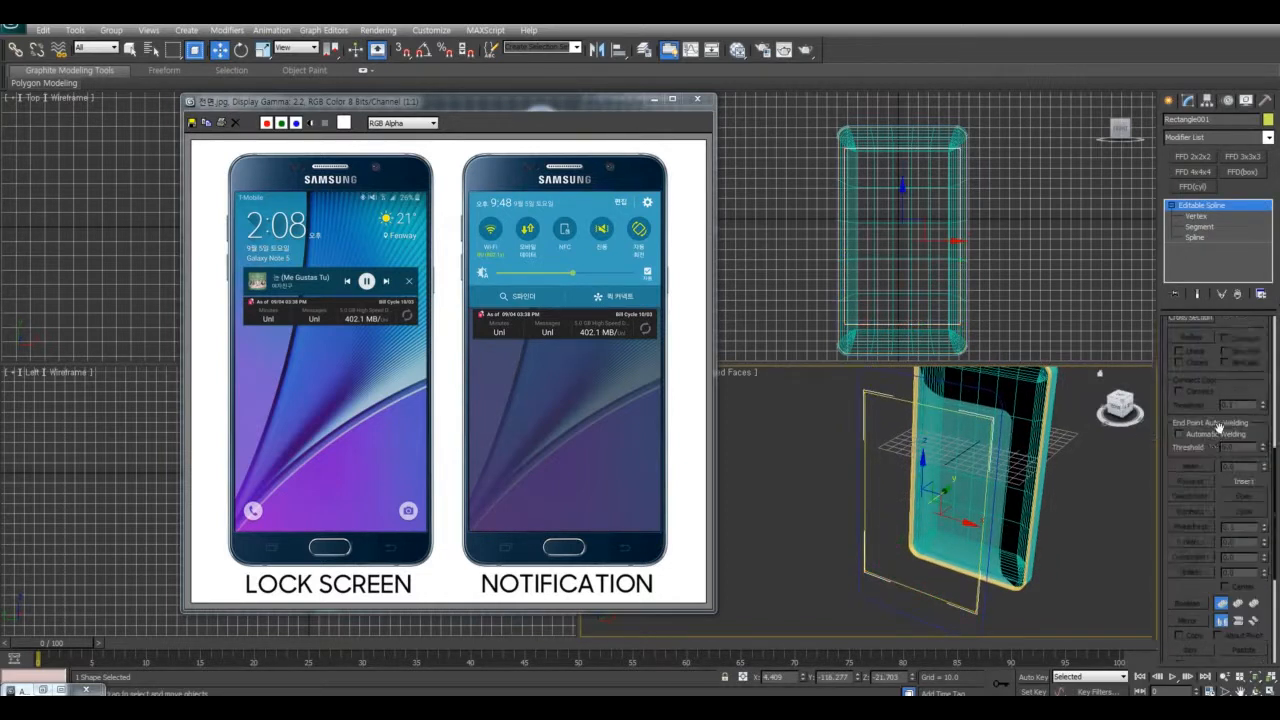
click(1189, 433)
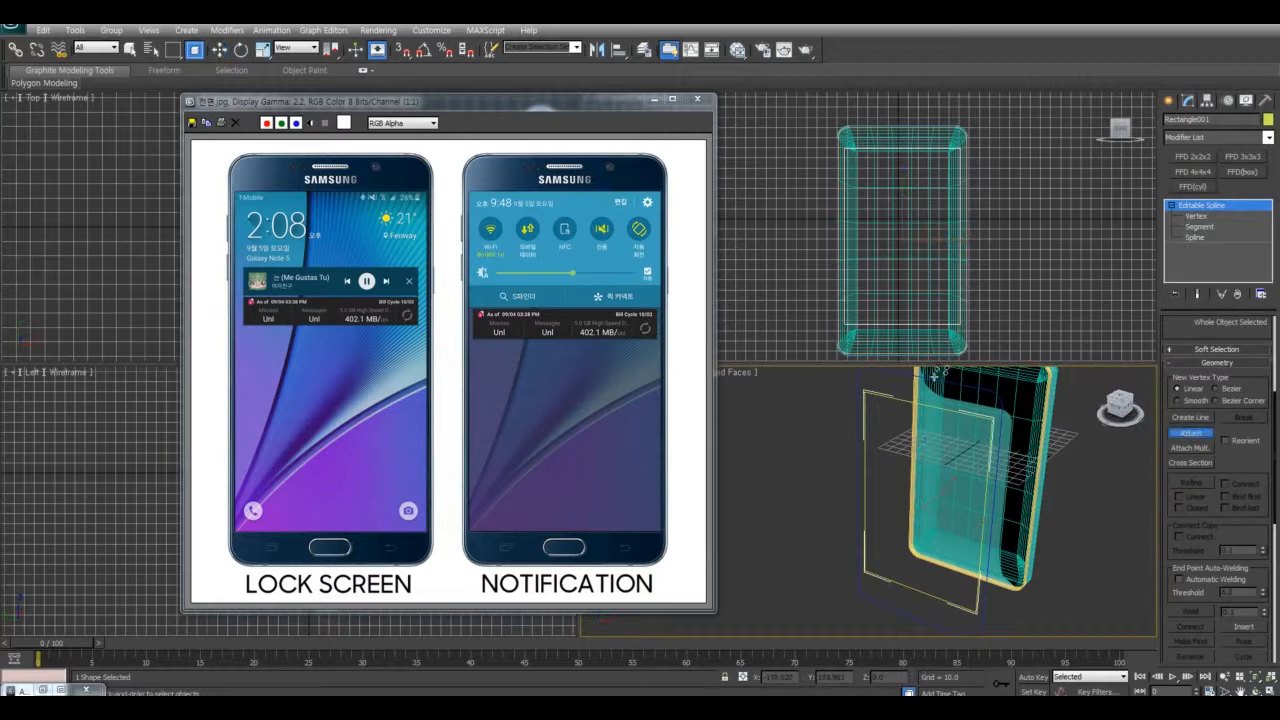
click(934, 376)
key(w)
alt+middle_drag(1004, 472, 1142, 452)
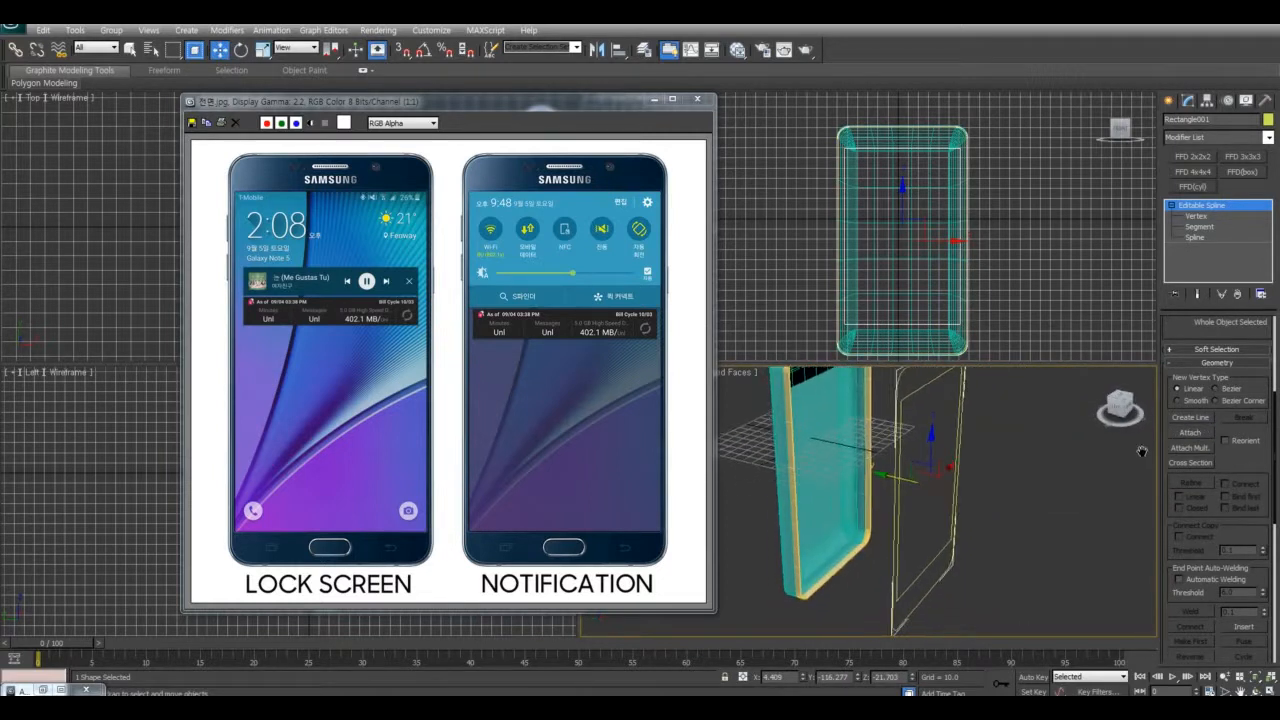
Try an Extrude of 5.5 on the combined spline, inspect it in the maximized Perspective view, and remove the modifier
click(1203, 138)
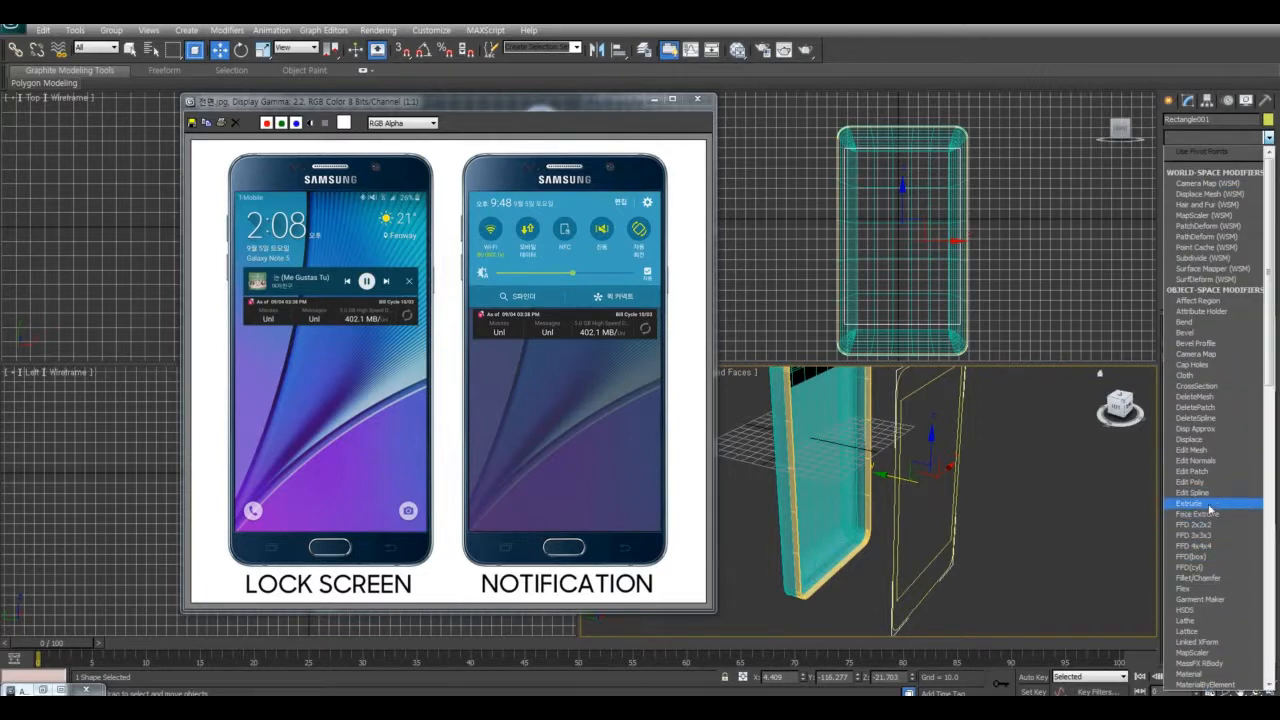
click(1190, 503)
alt+middle_drag(1000, 520, 849, 501)
click(1270, 691)
middle_drag(970, 510, 1016, 482)
scroll(1103, 541, up, 3)
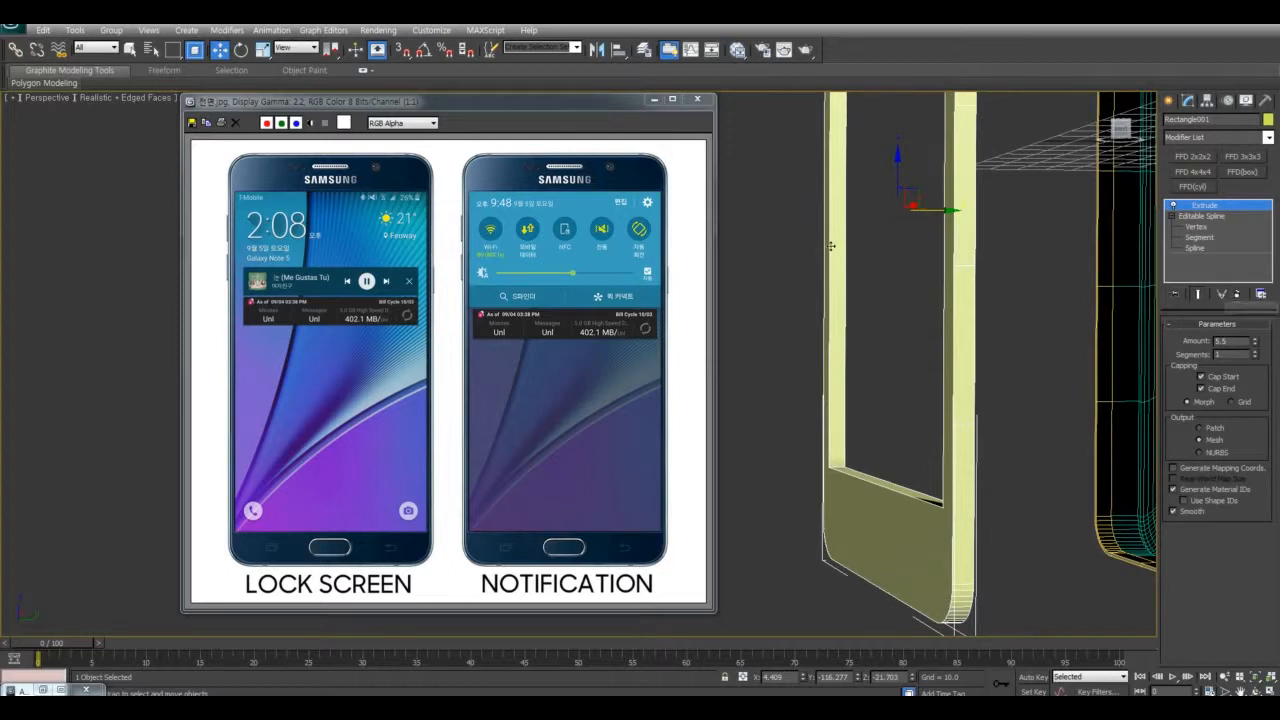
click(1244, 290)
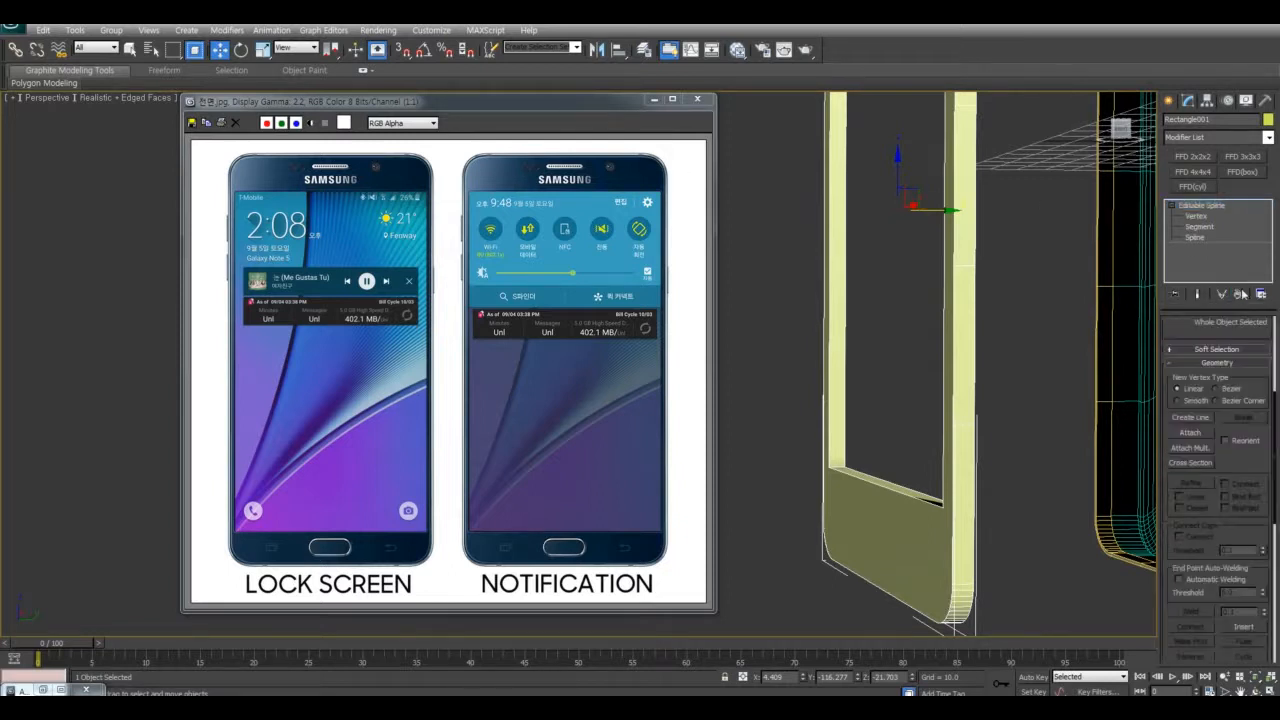
click(1182, 137)
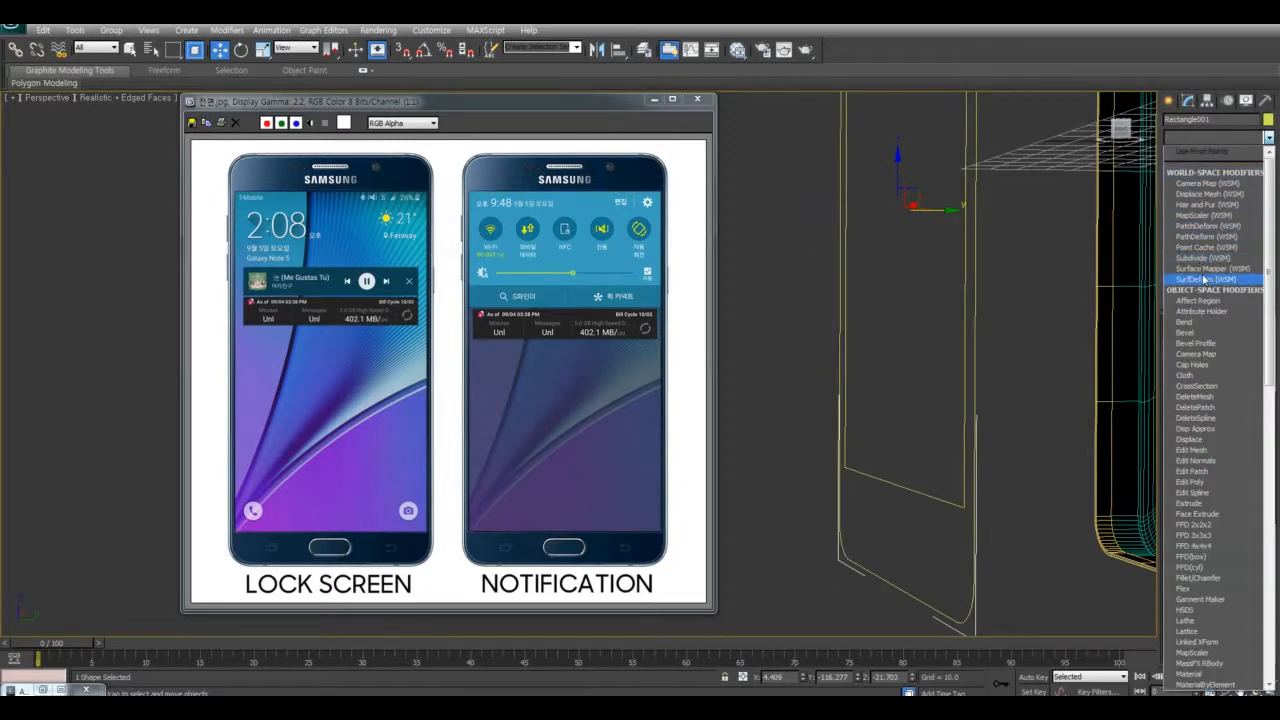
click(1195, 322)
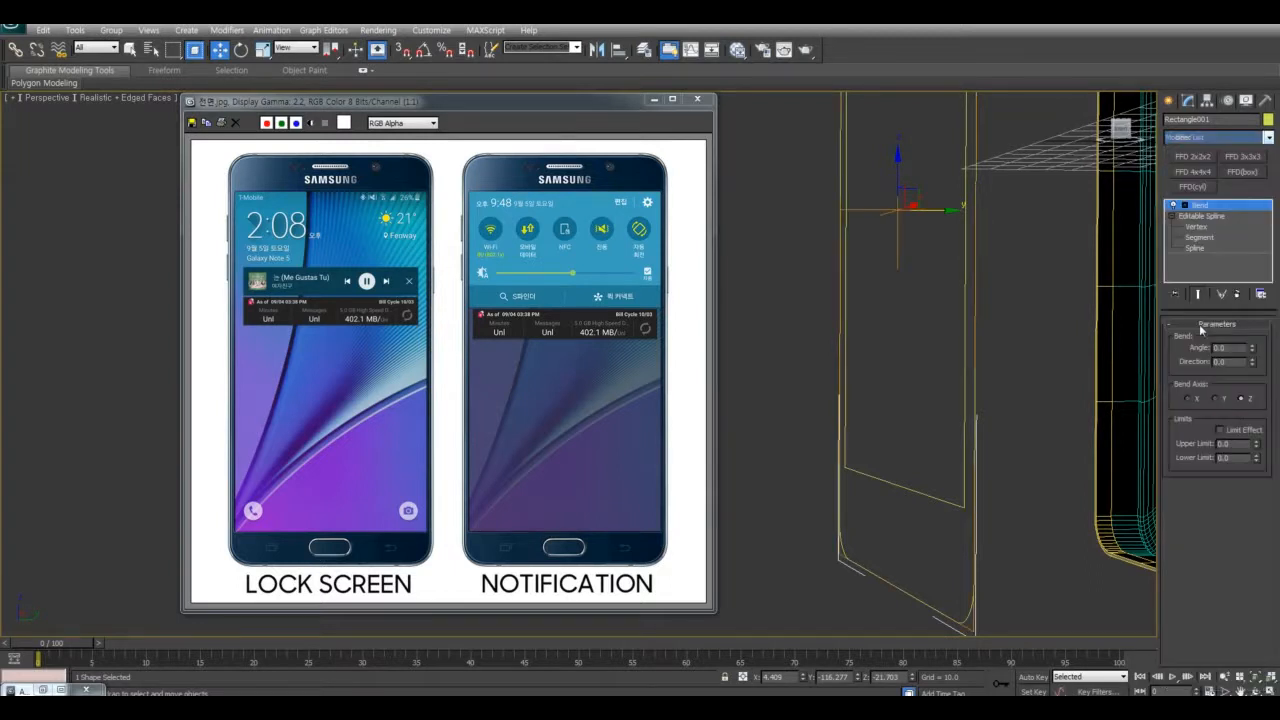
click(1261, 297)
Apply a Bevel modifier to the combined spline and mirror the object on the Y axis with No Clone
click(1206, 140)
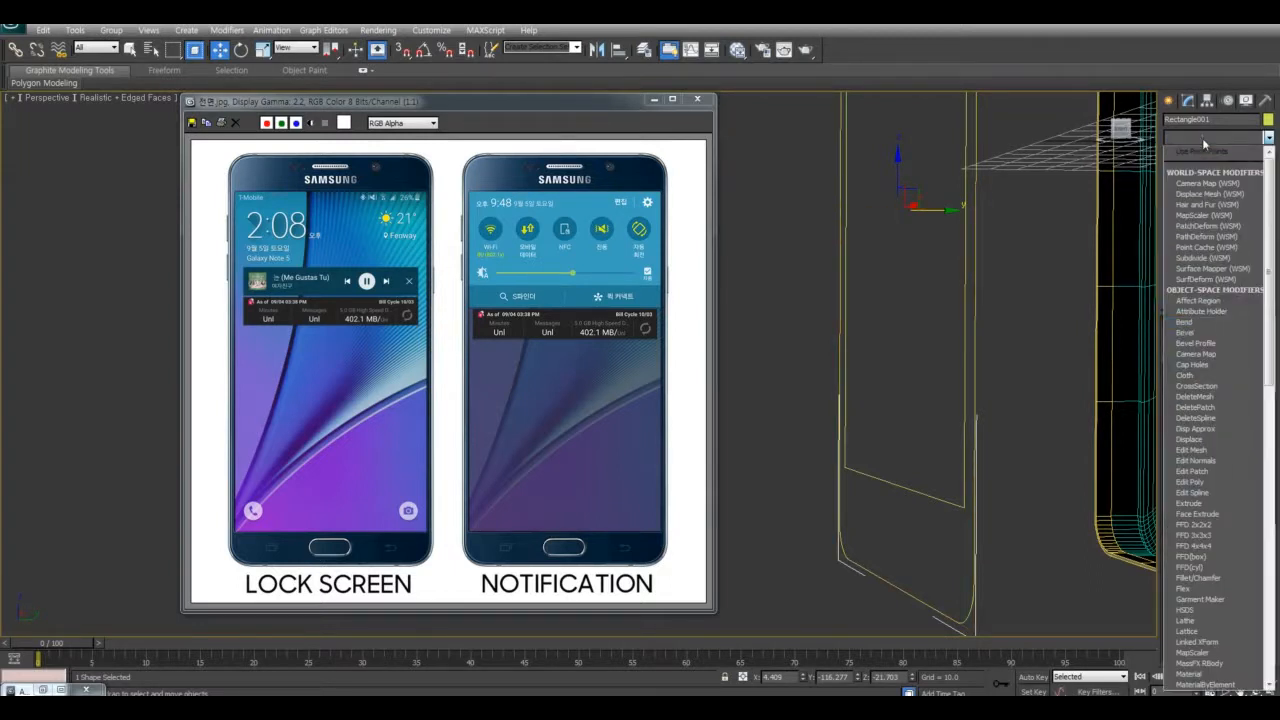
click(1200, 332)
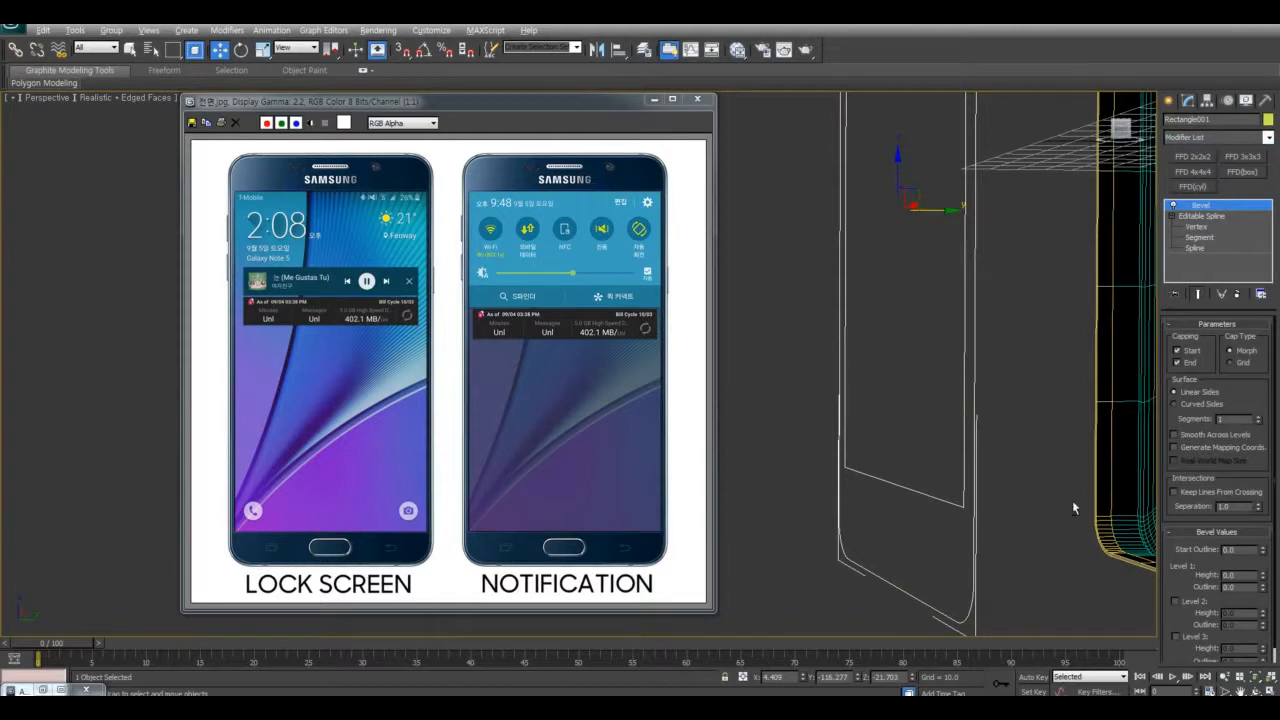
alt+middle_drag(1073, 506, 966, 440)
click(600, 52)
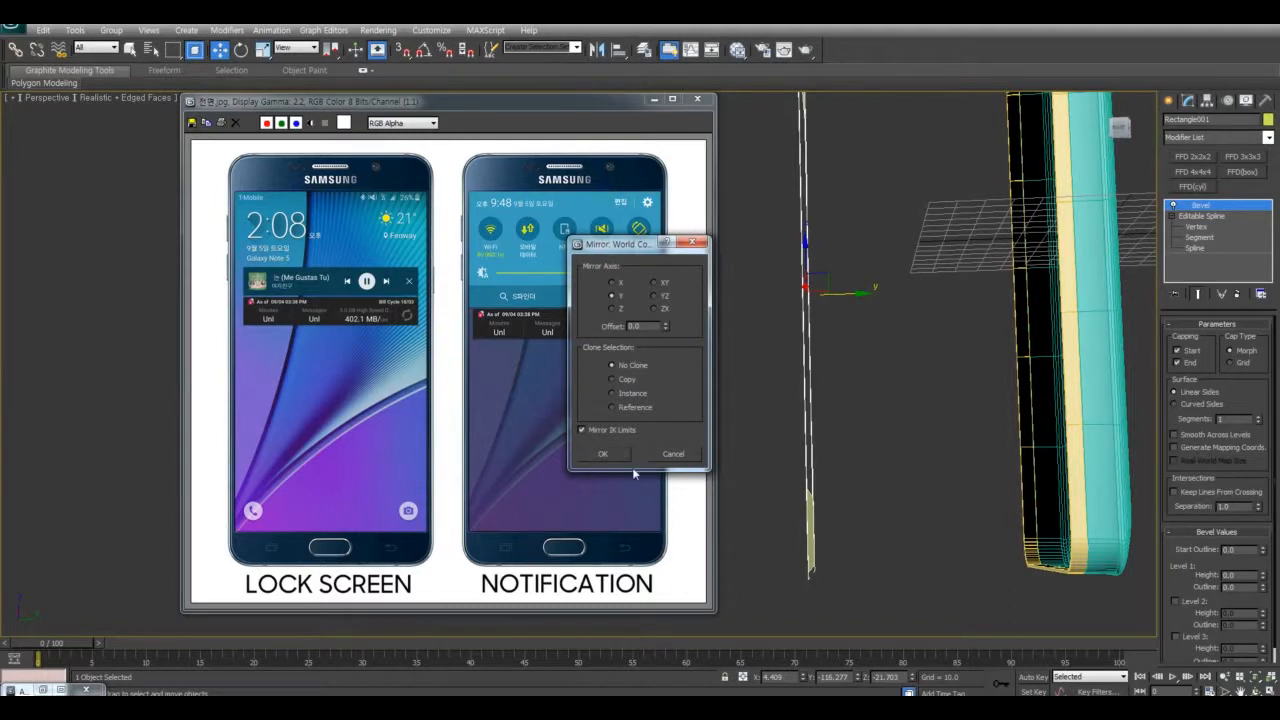
click(603, 453)
Set the Bevel heights to -1.5, -1.0 and -1.0 for Levels 1 to 3, with outlines 0.0, -0.4 and 0.4
alt+middle_drag(871, 468, 1057, 586)
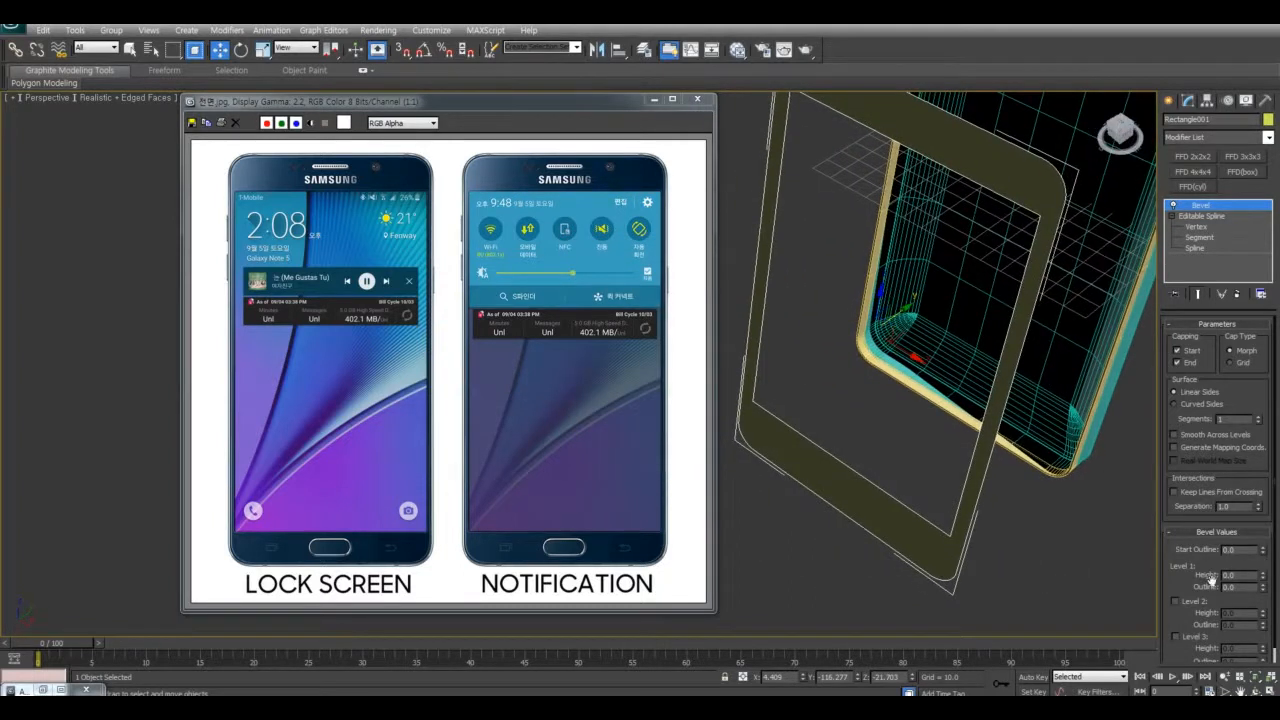
scroll(1207, 515, down, 1)
drag(1262, 556, 1264, 647)
Move the bevelled front panel back along Y to about -20, into the front rim of the shell
alt+middle_drag(1075, 550, 1163, 548)
drag(876, 338, 684, 280)
alt+middle_drag(730, 300, 932, 337)
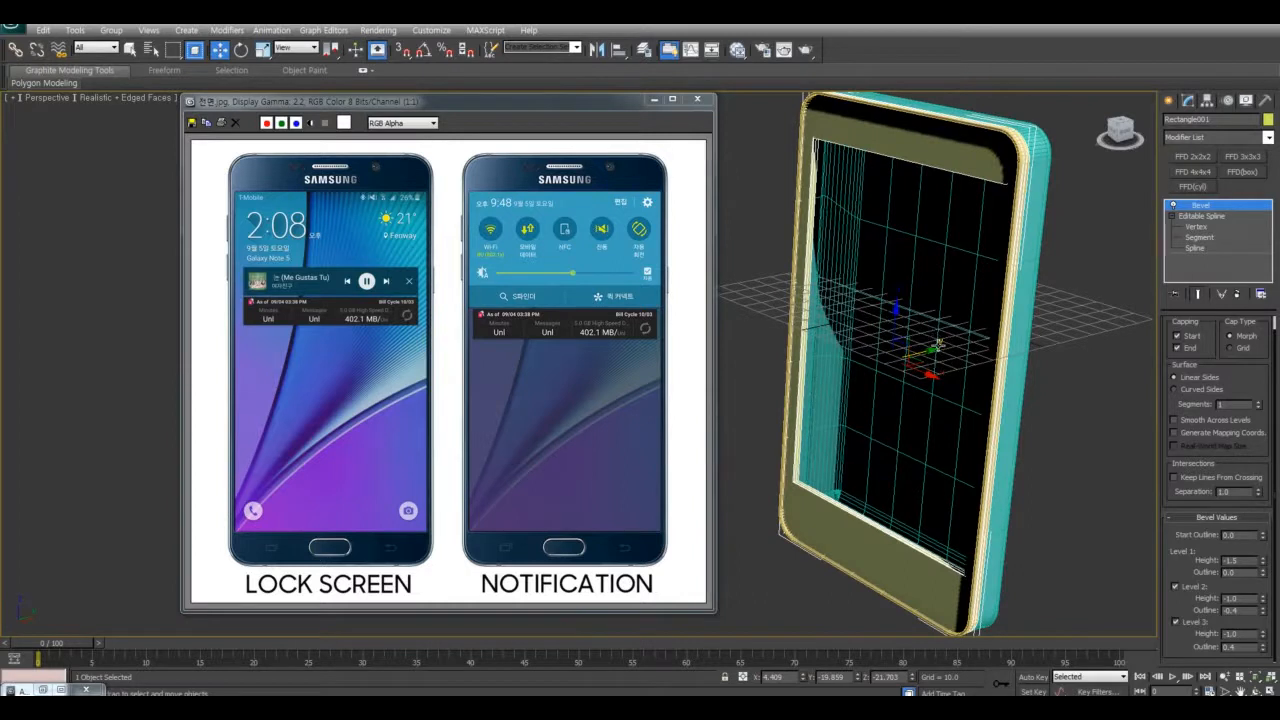
Select all three phone parts and assign them one shared grey object color
click(938, 345)
key(ctrl+z)
alt+middle_drag(919, 352, 952, 496)
scroll(991, 352, down, 3)
click(1038, 373)
drag(1058, 558, 606, 62)
click(1267, 120)
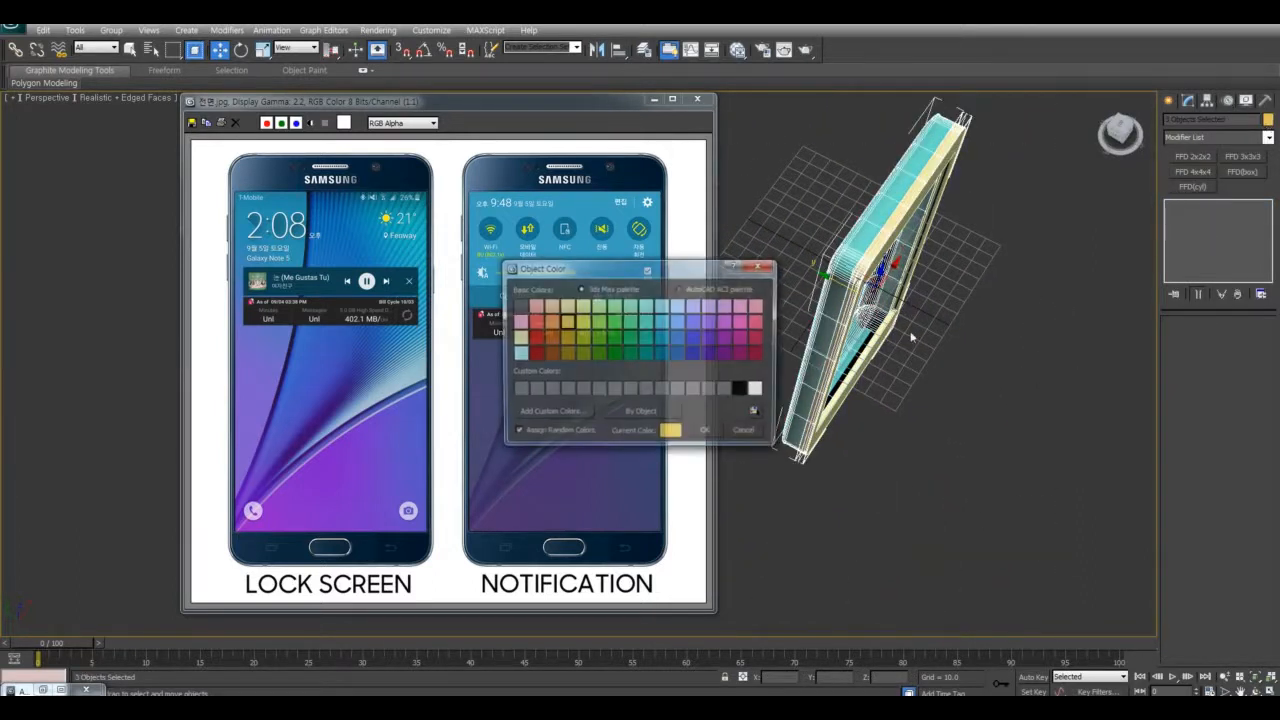
click(726, 391)
click(707, 434)
click(1014, 534)
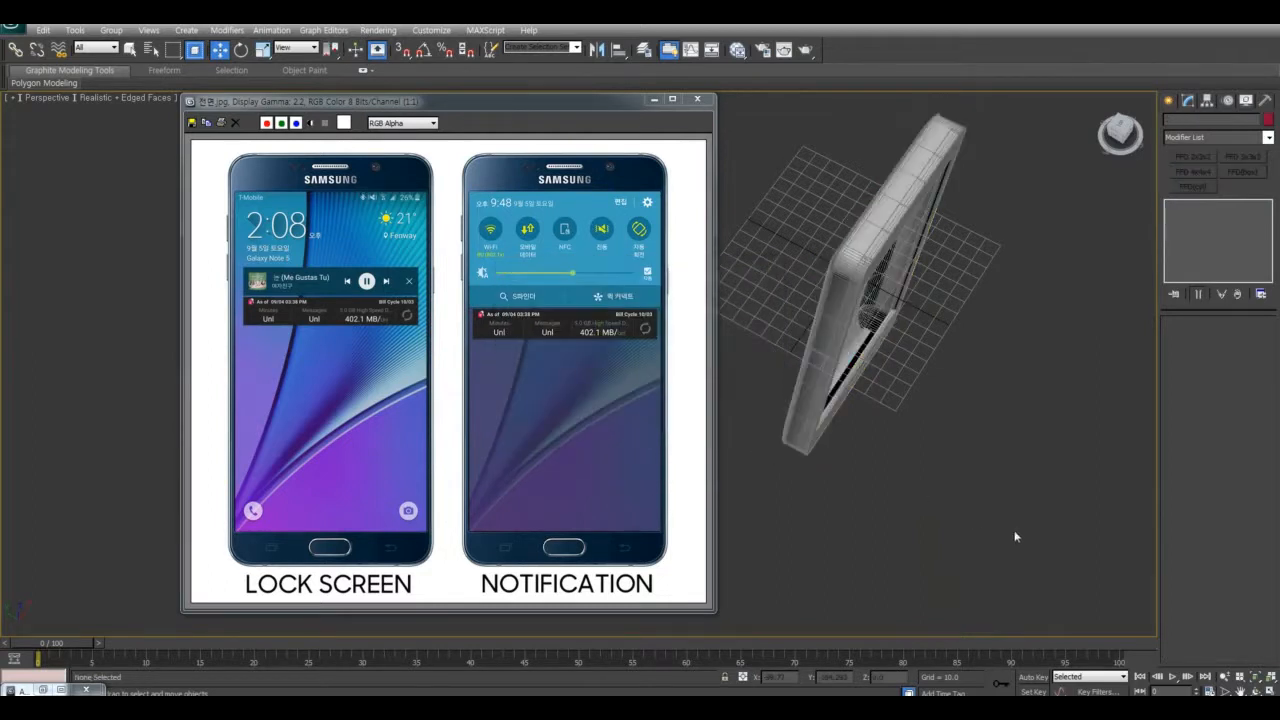
Widen all three phone parts together by scaling them to 105% along the X axis
scroll(957, 434, down, 4)
alt+middle_drag(1014, 534, 1044, 486)
drag(1009, 549, 800, 260)
scroll(1071, 417, up, 4)
middle_drag(1095, 419, 938, 310)
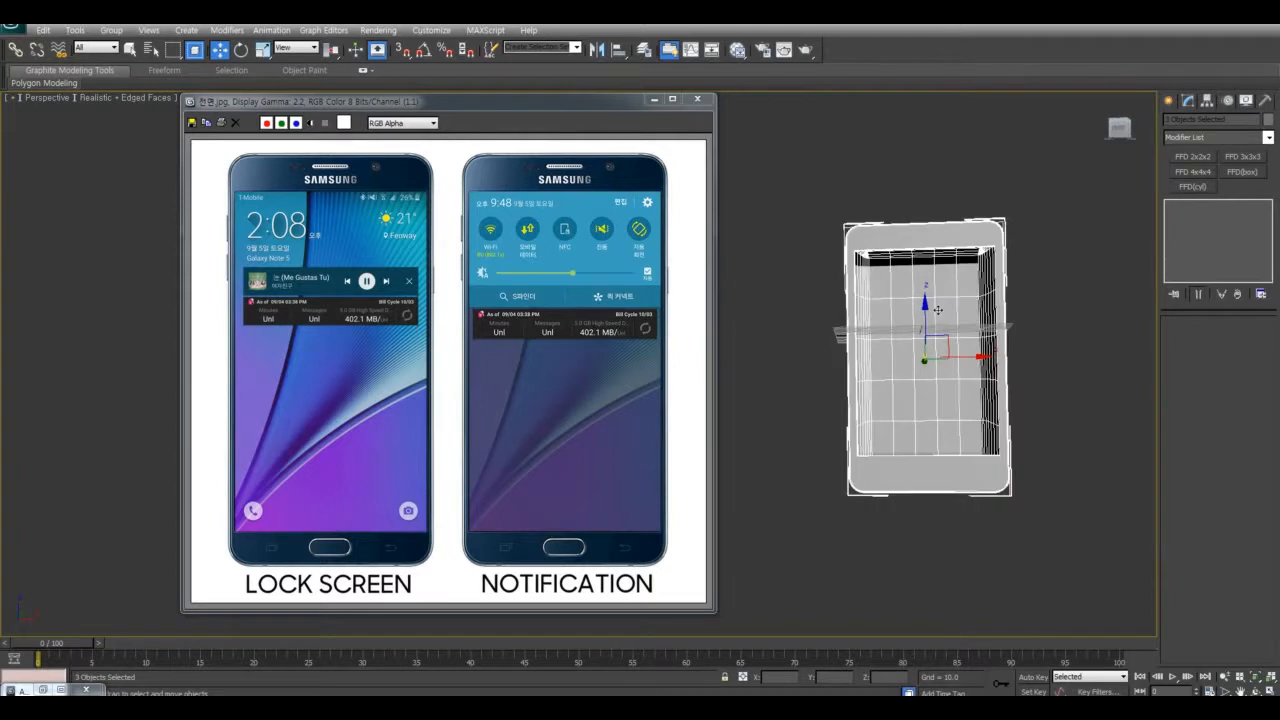
right_click(957, 274)
click(982, 322)
right_click(957, 325)
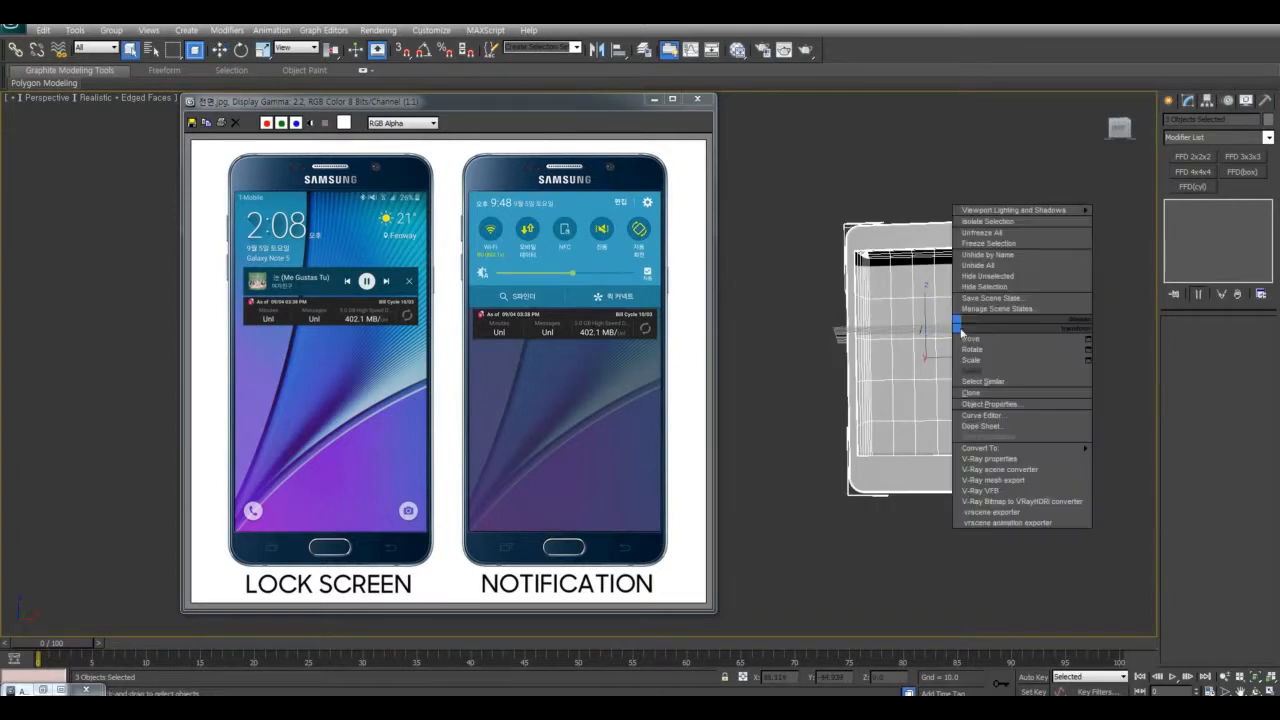
click(977, 361)
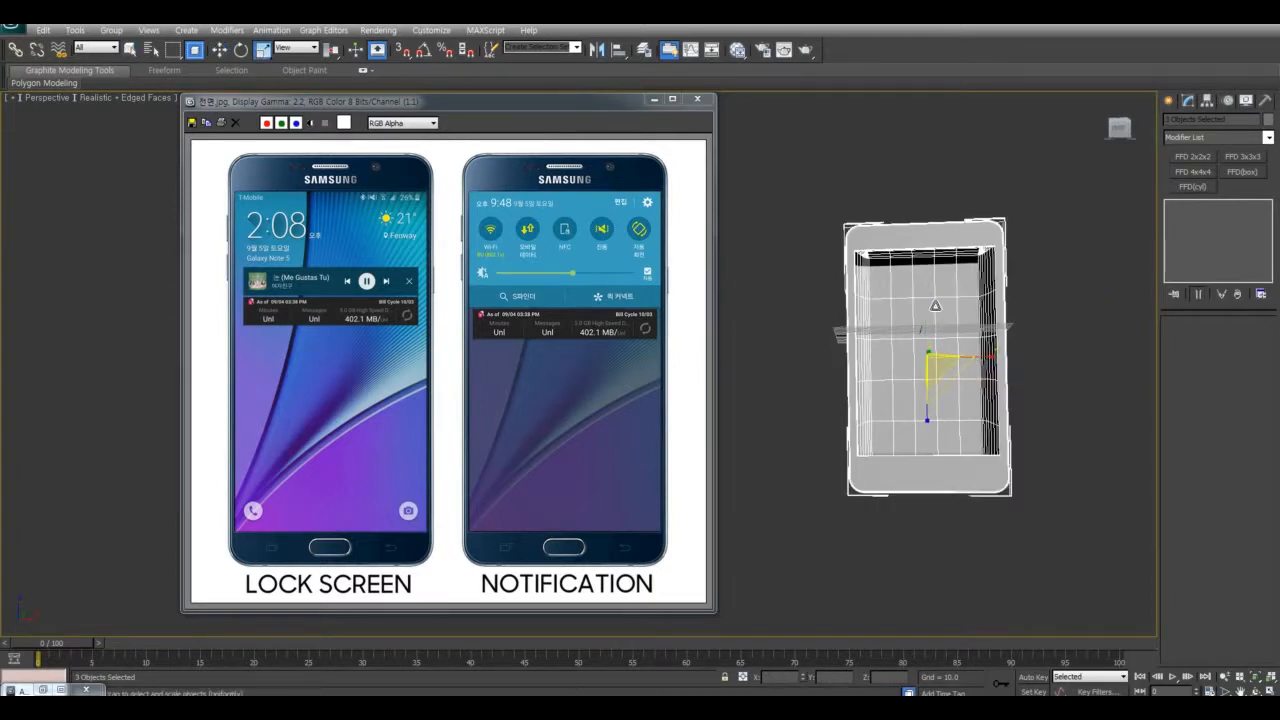
alt+middle_drag(928, 430, 930, 300)
drag(929, 298, 927, 287)
alt+middle_drag(936, 345, 903, 343)
key(ctrl+z)
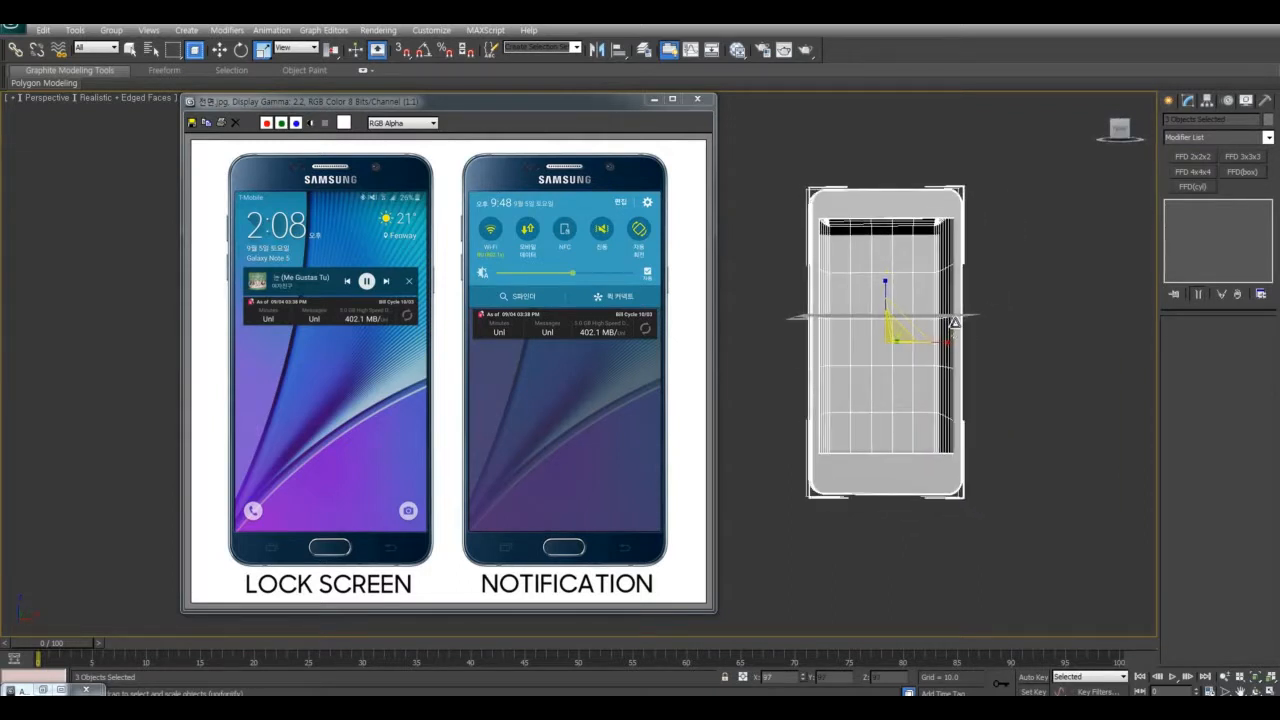
drag(941, 344, 946, 345)
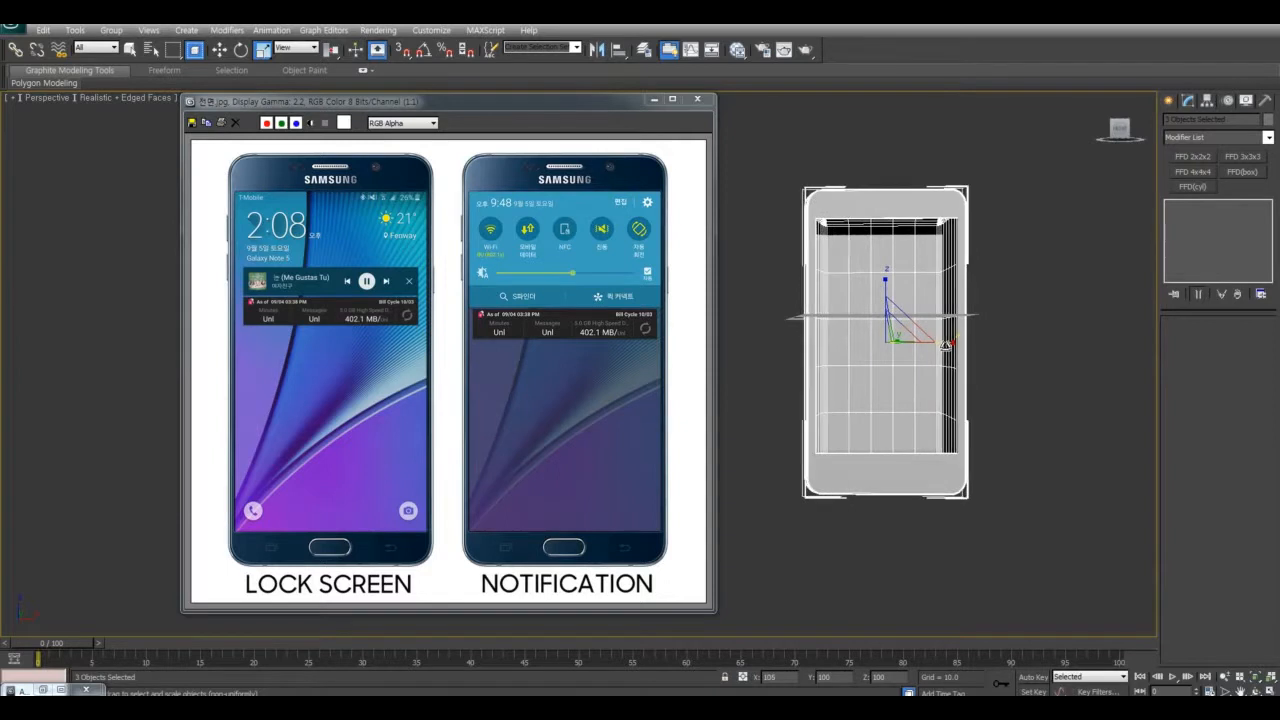
Inspect from several angles how the front panel, rim frame and shell fit together at the phone's lower corner
click(1039, 381)
alt+middle_drag(1039, 381, 1136, 452)
scroll(1012, 442, up, 3)
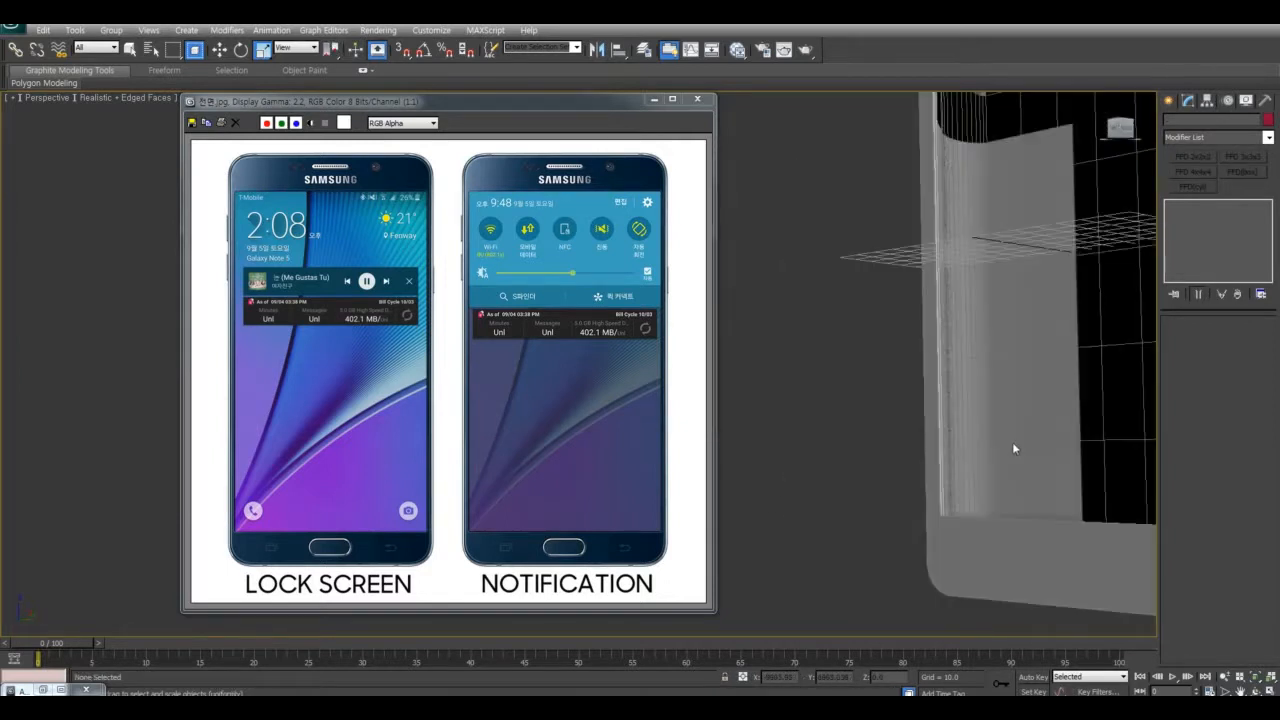
middle_drag(1012, 442, 931, 406)
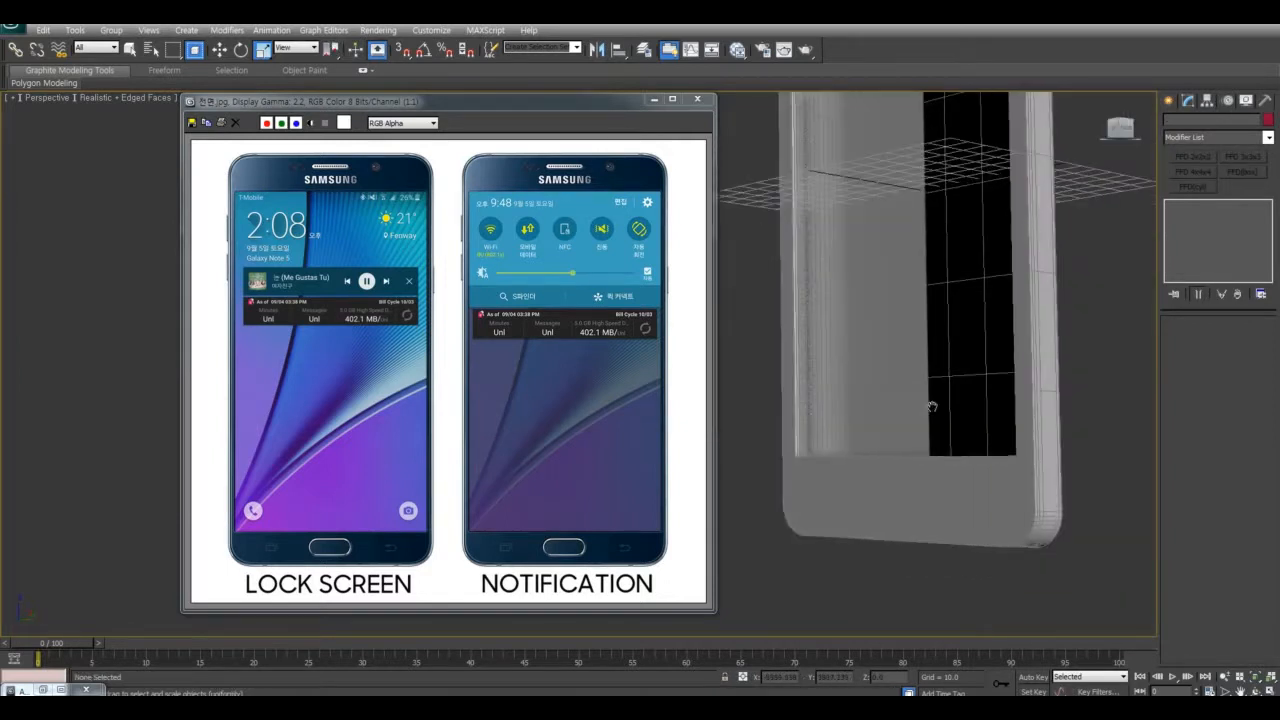
click(1037, 528)
click(1076, 532)
alt+middle_drag(1076, 532, 1016, 550)
scroll(1014, 551, up, 3)
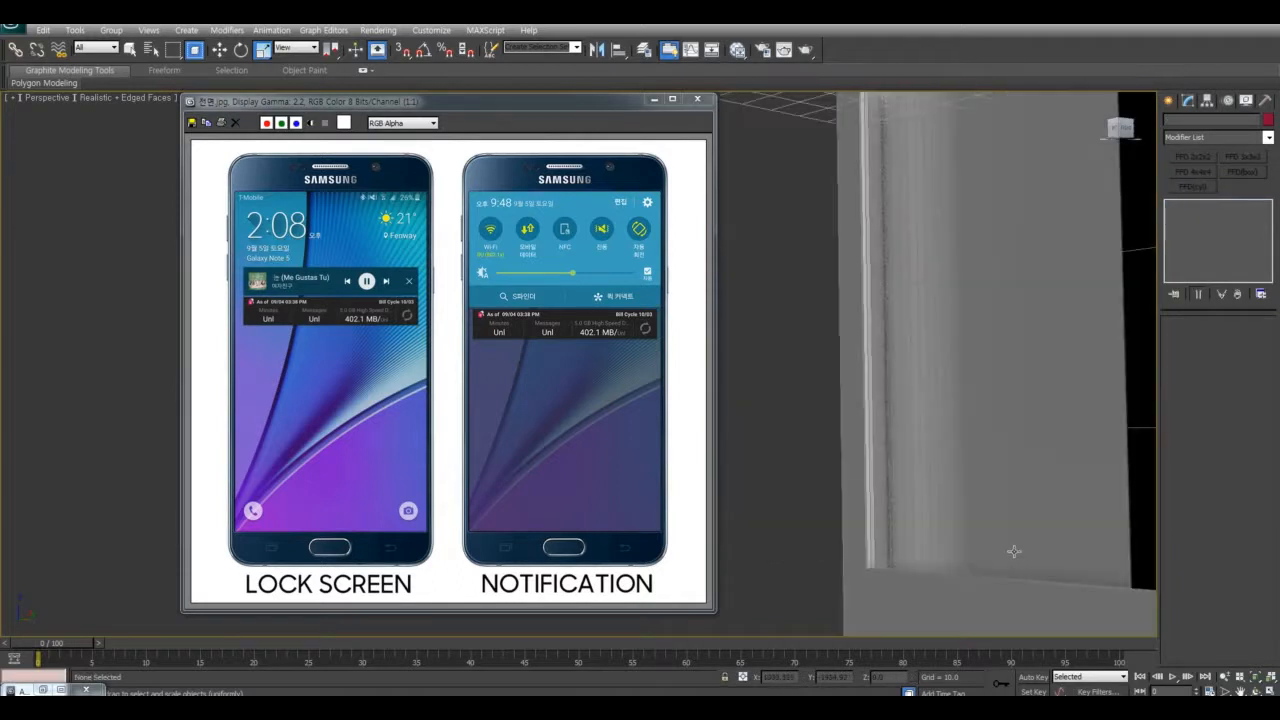
click(1020, 611)
middle_drag(1028, 605, 873, 446)
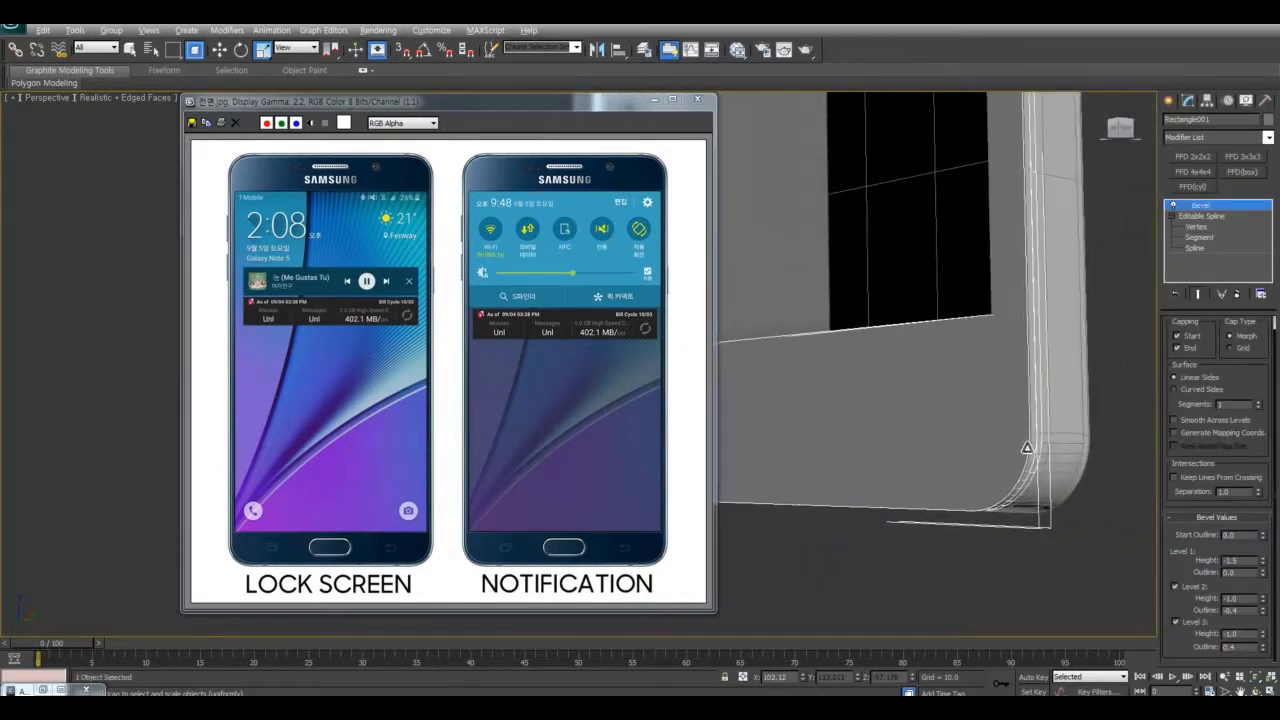
alt+middle_drag(1026, 447, 934, 465)
click(915, 478)
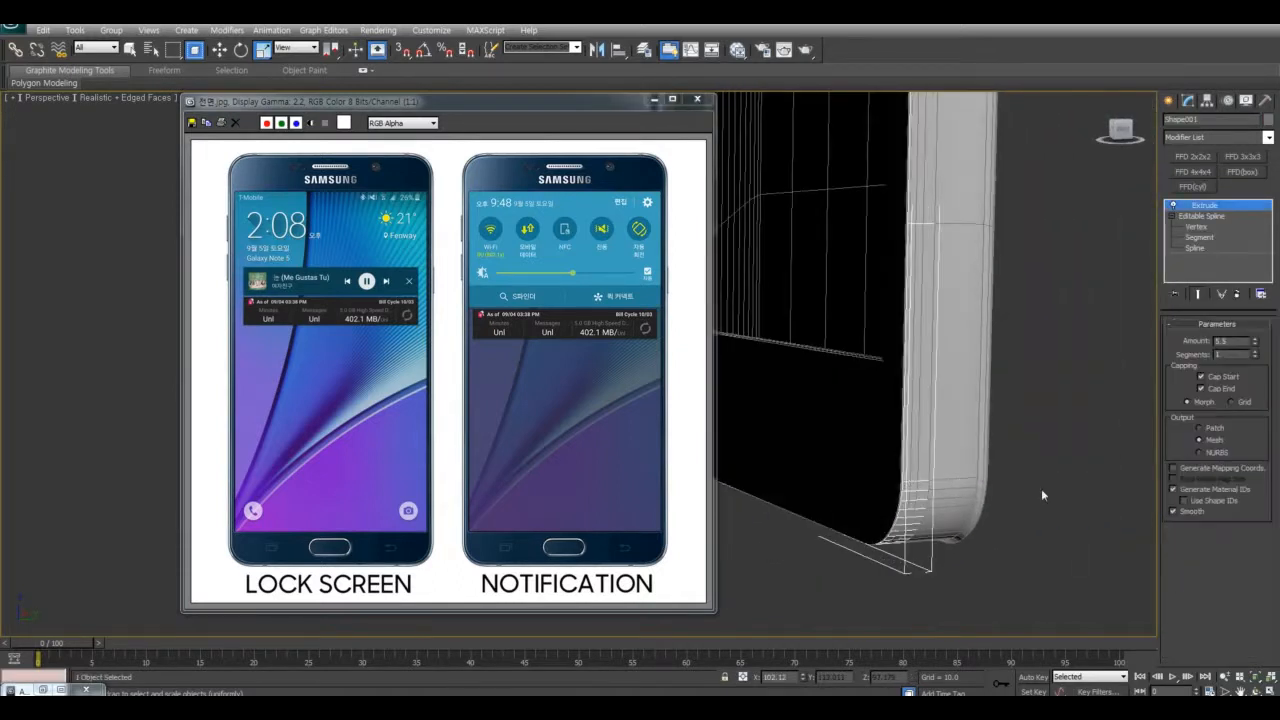
middle_drag(1041, 490, 1062, 682)
scroll(1045, 394, up, 2)
middle_drag(900, 302, 1263, 378)
Activate the Move tool and restore the four-viewport layout with the phone framed in Perspective
right_click(1080, 397)
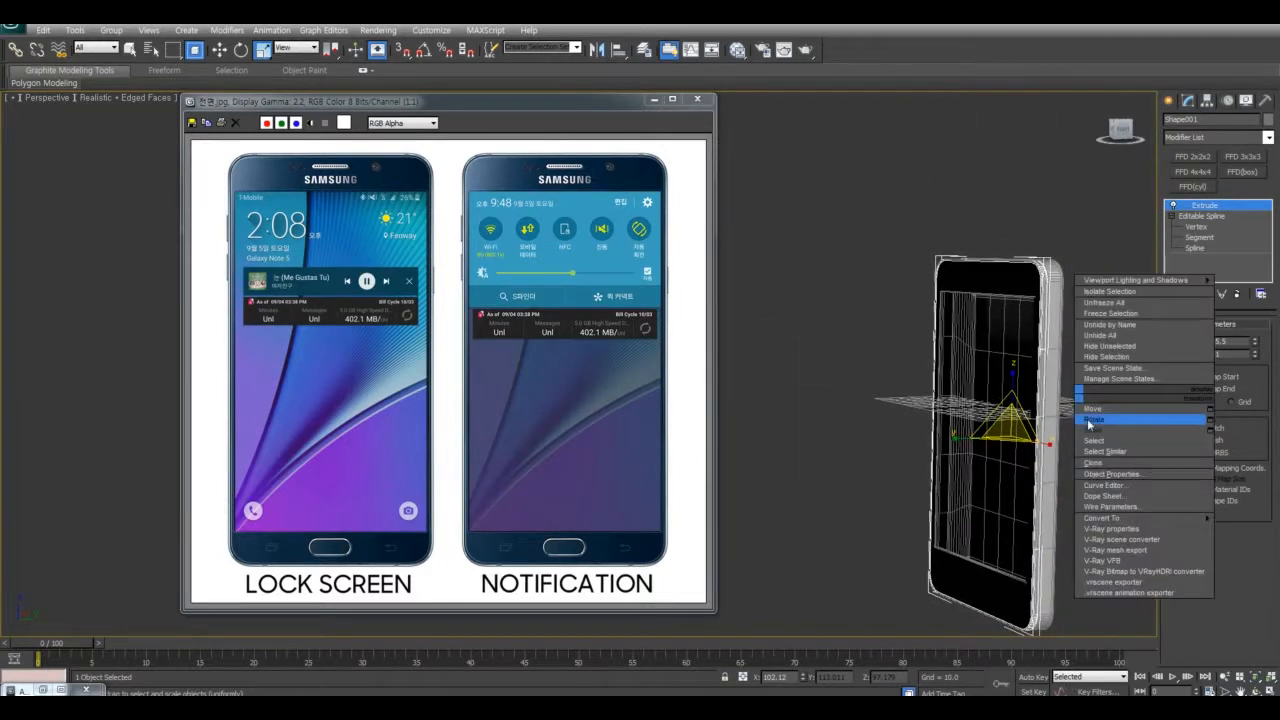
click(1090, 410)
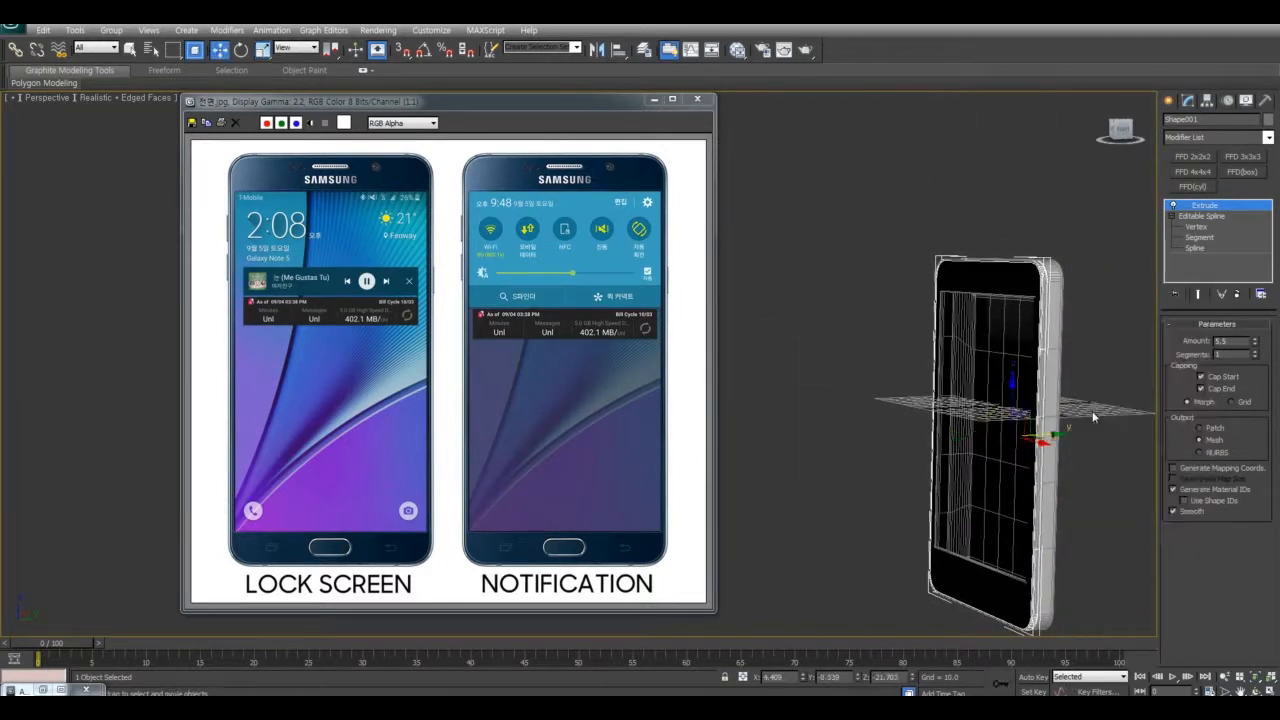
click(1271, 691)
scroll(986, 271, up, 3)
middle_drag(985, 271, 988, 230)
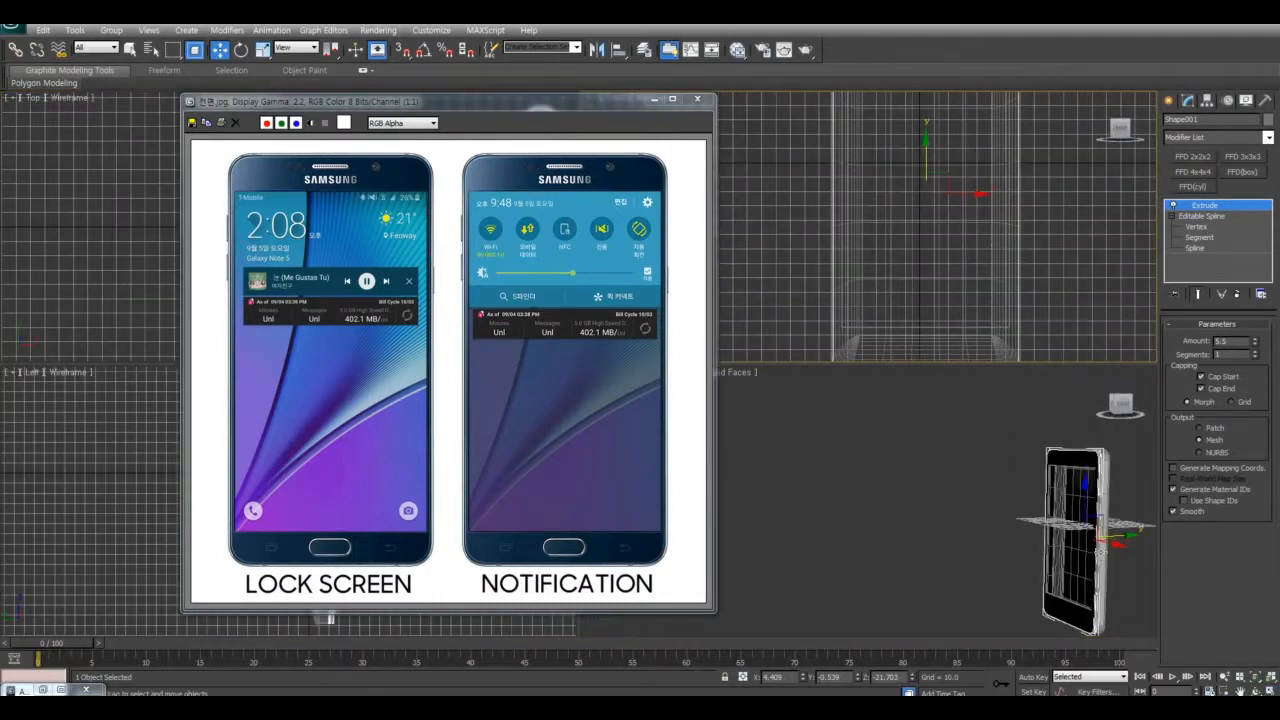
middle_drag(1101, 551, 985, 547)
scroll(985, 547, up, 5)
middle_drag(1083, 543, 934, 582)
scroll(912, 470, up, 3)
middle_drag(912, 470, 986, 517)
scroll(1028, 417, down, 6)
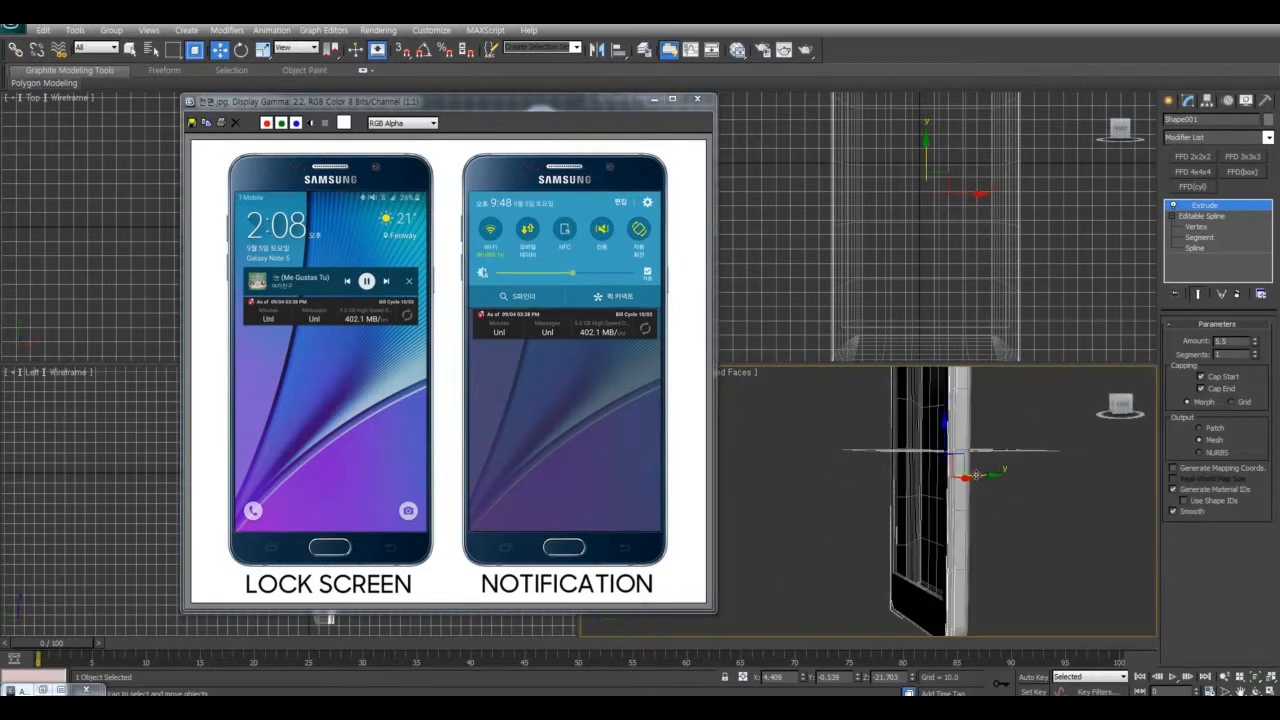
Separate the front panel and rim frame from the shell along Y, placing the rim at about -64
click(918, 522)
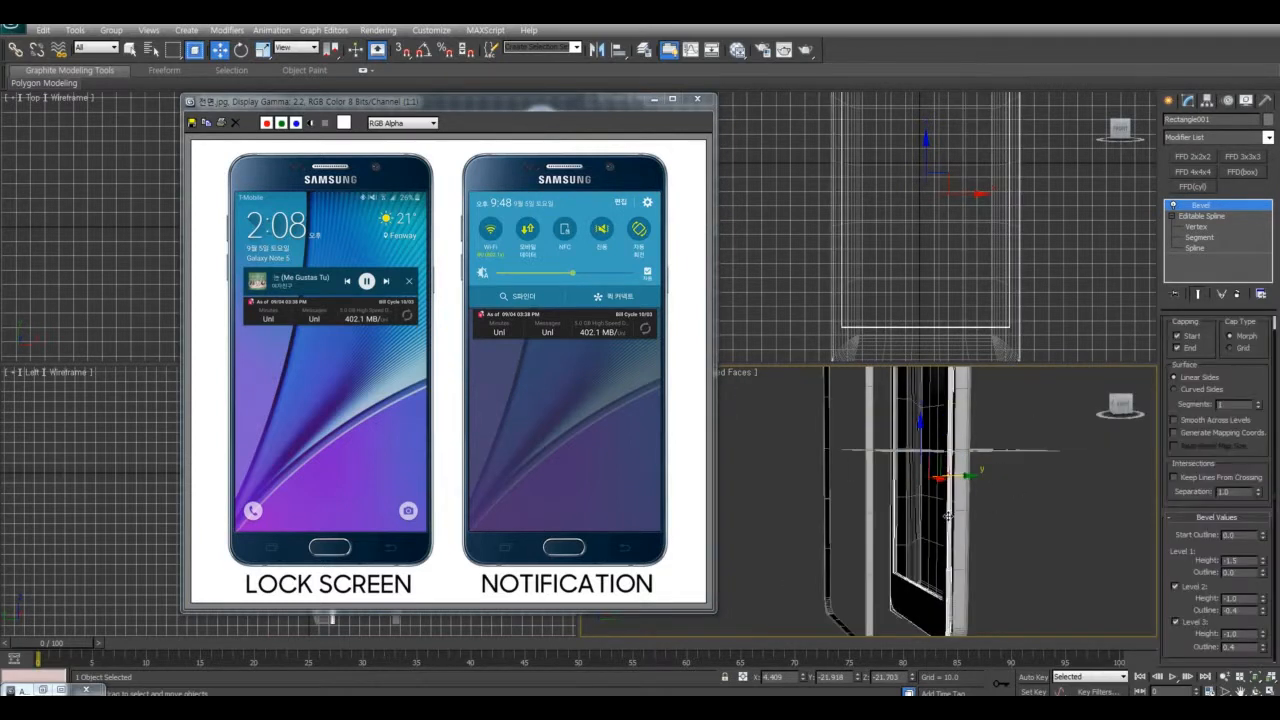
click(872, 533)
click(872, 533)
scroll(926, 509, down, 5)
middle_drag(962, 525, 966, 663)
scroll(972, 577, up, 4)
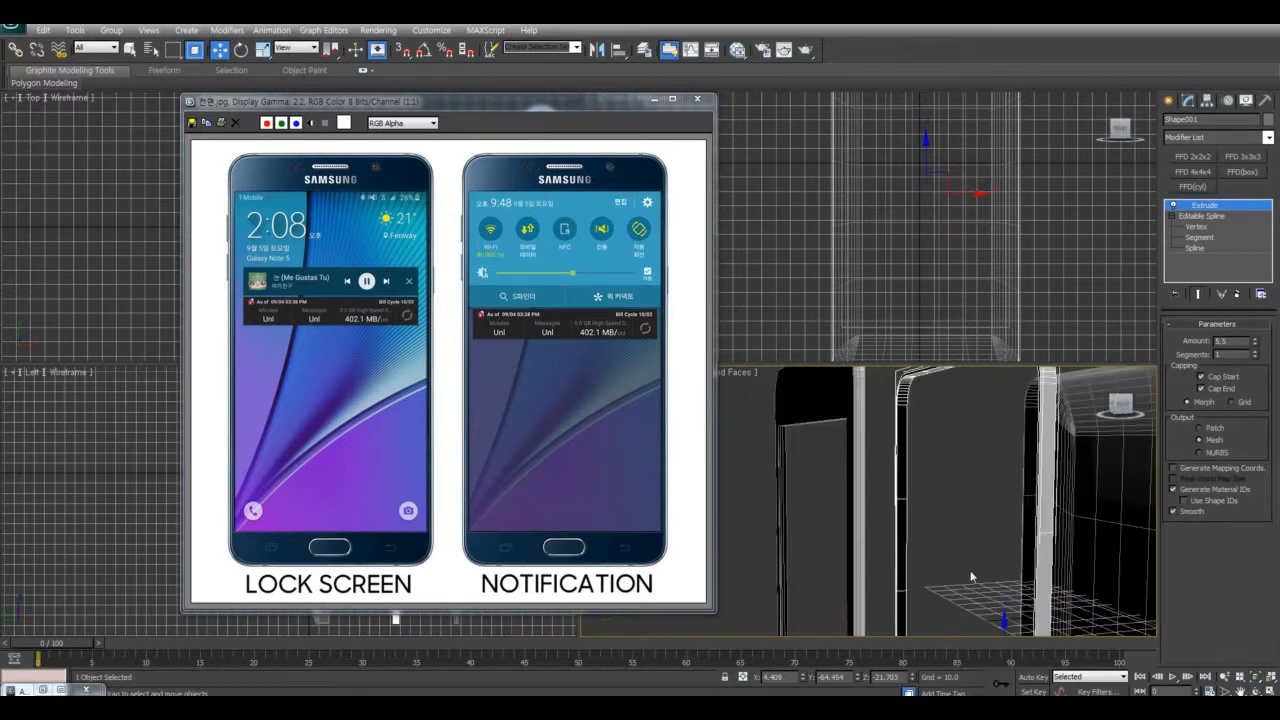
middle_drag(1004, 501, 942, 553)
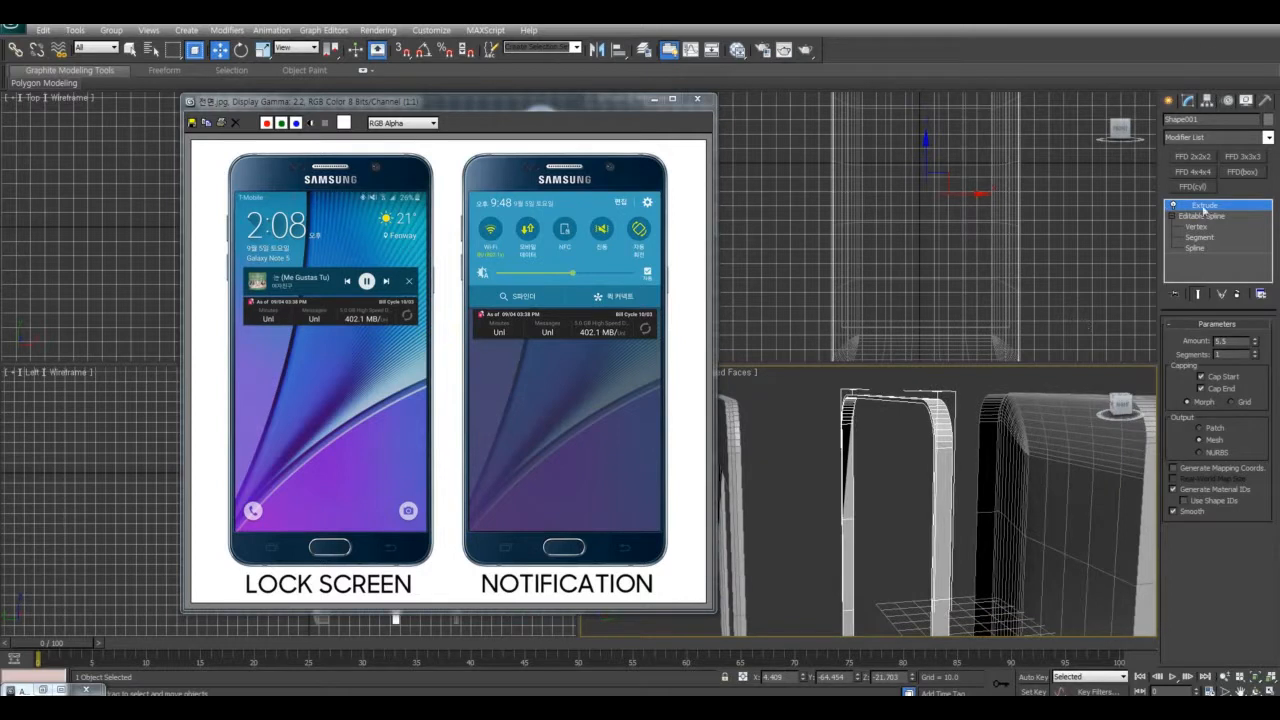
Convert the rim frame to Editable Poly and enter polygon sub-object level
right_click(942, 453)
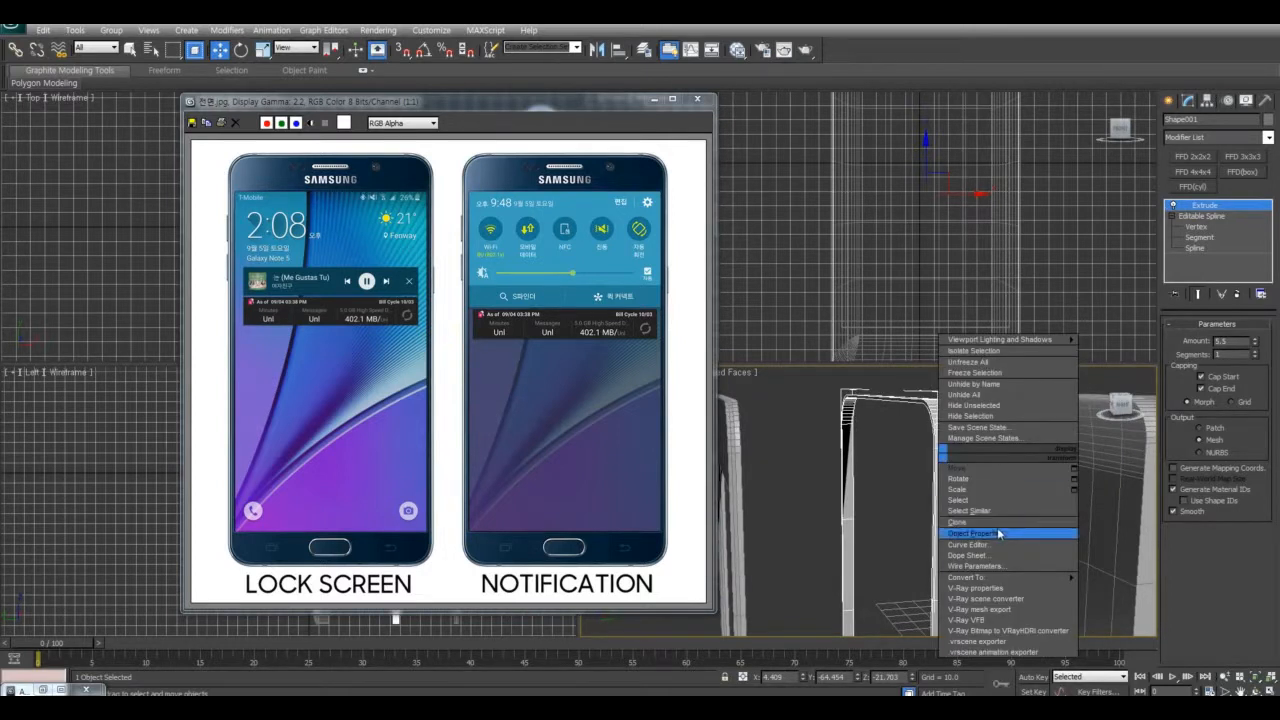
mouse_move(1043, 580)
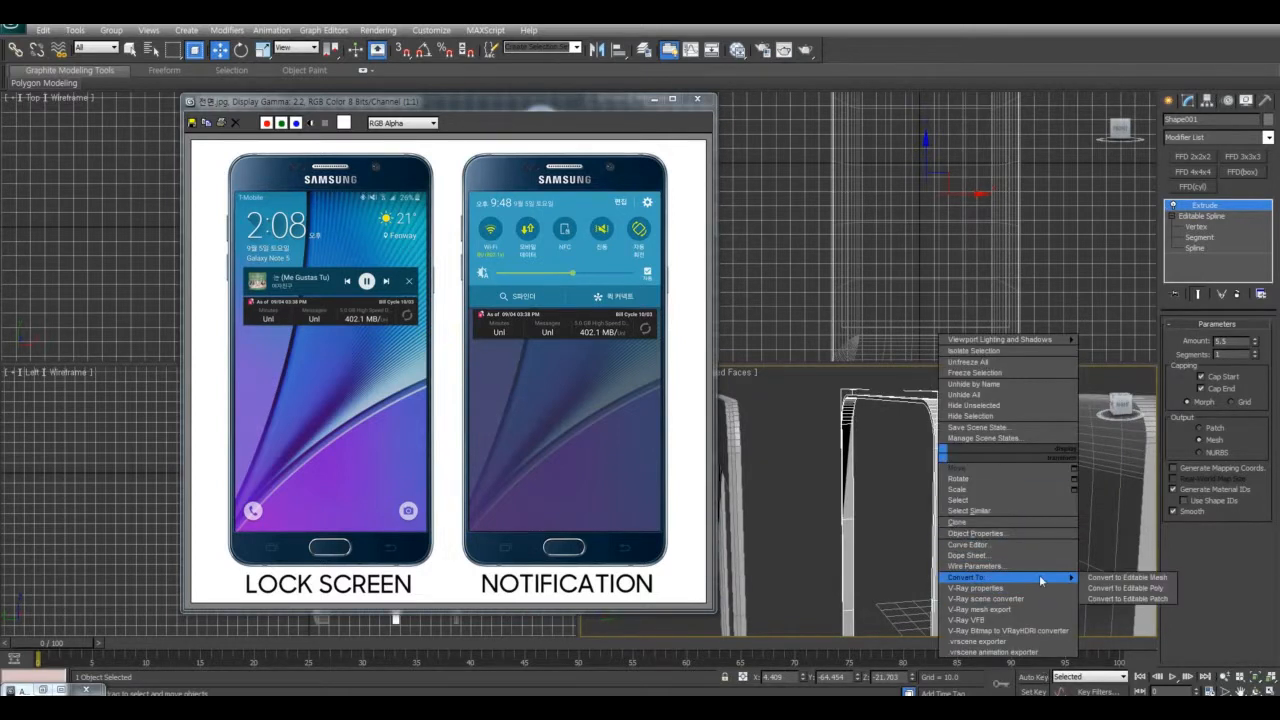
click(1125, 588)
click(1231, 340)
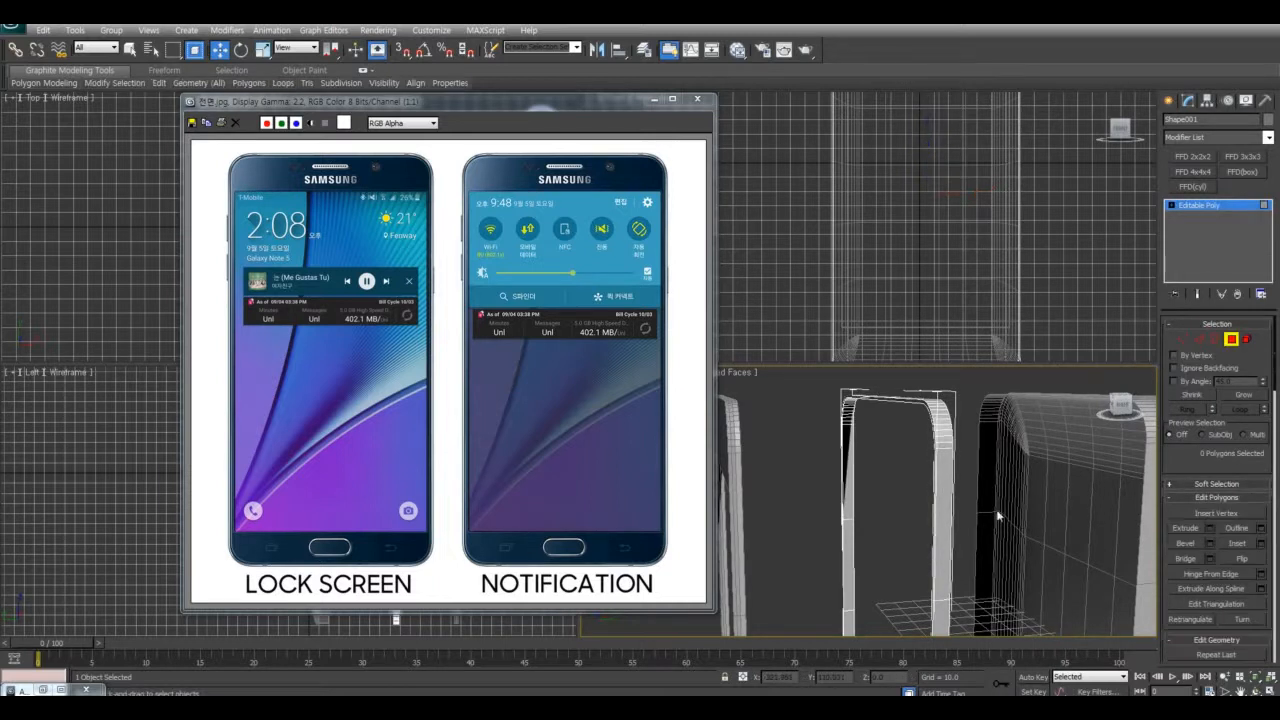
Enable By Angle selection at 45 and select the rim's polygons from one side face
click(940, 484)
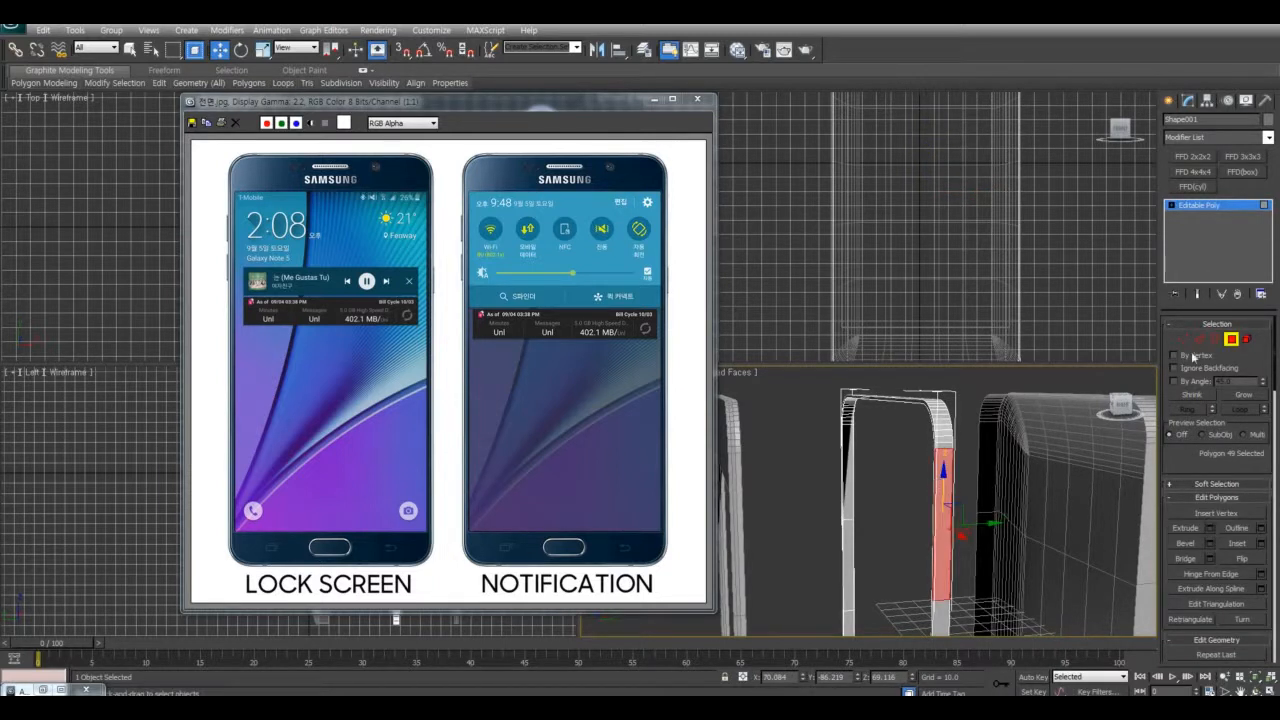
click(1175, 381)
click(946, 427)
alt+middle_drag(957, 511, 985, 486)
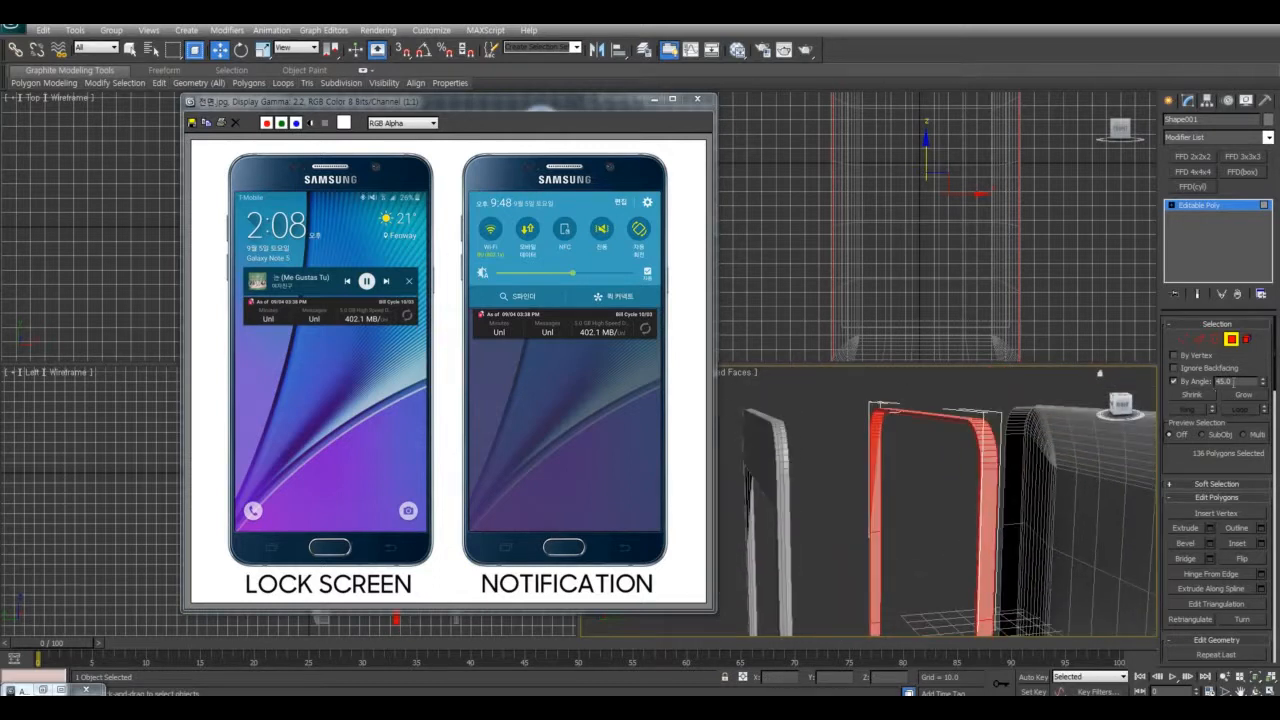
Try a By Angle threshold of 15 for selecting the rim frame's side polygons around the rounded corner
text(15)
key(Return)
click(899, 467)
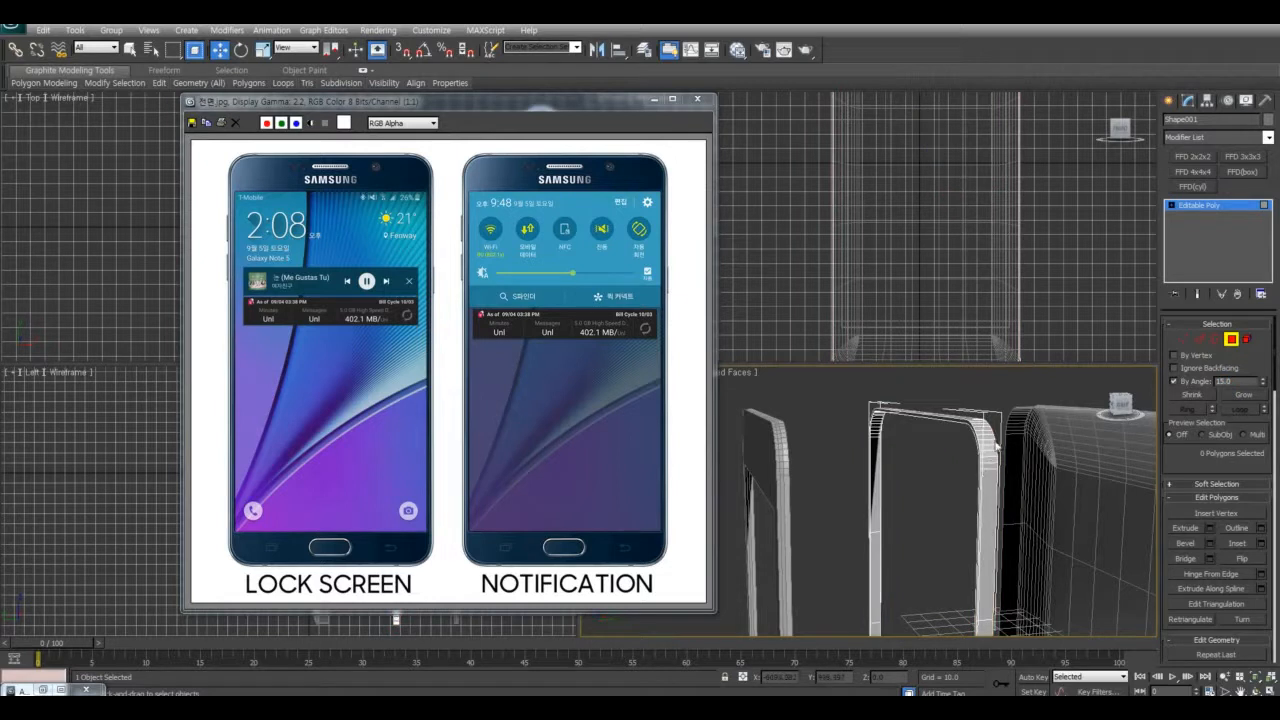
click(996, 446)
alt+middle_drag(913, 496, 1150, 520)
click(974, 514)
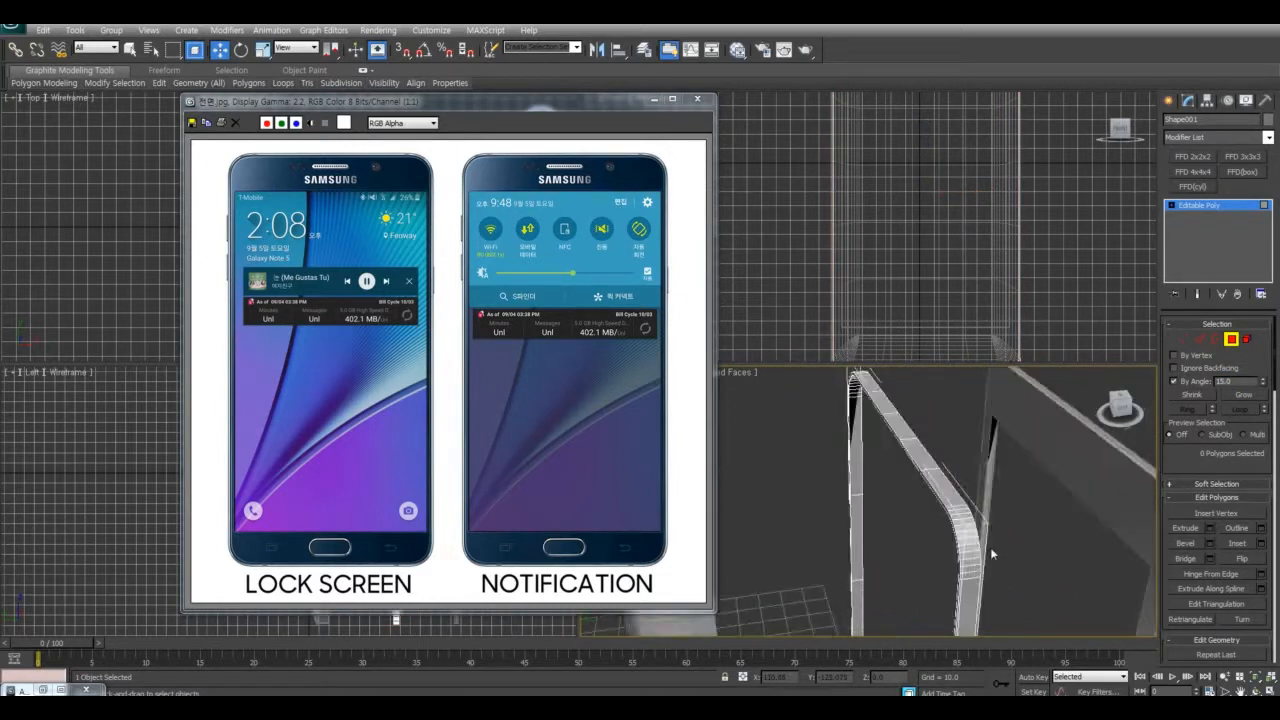
alt+middle_drag(990, 547, 1078, 362)
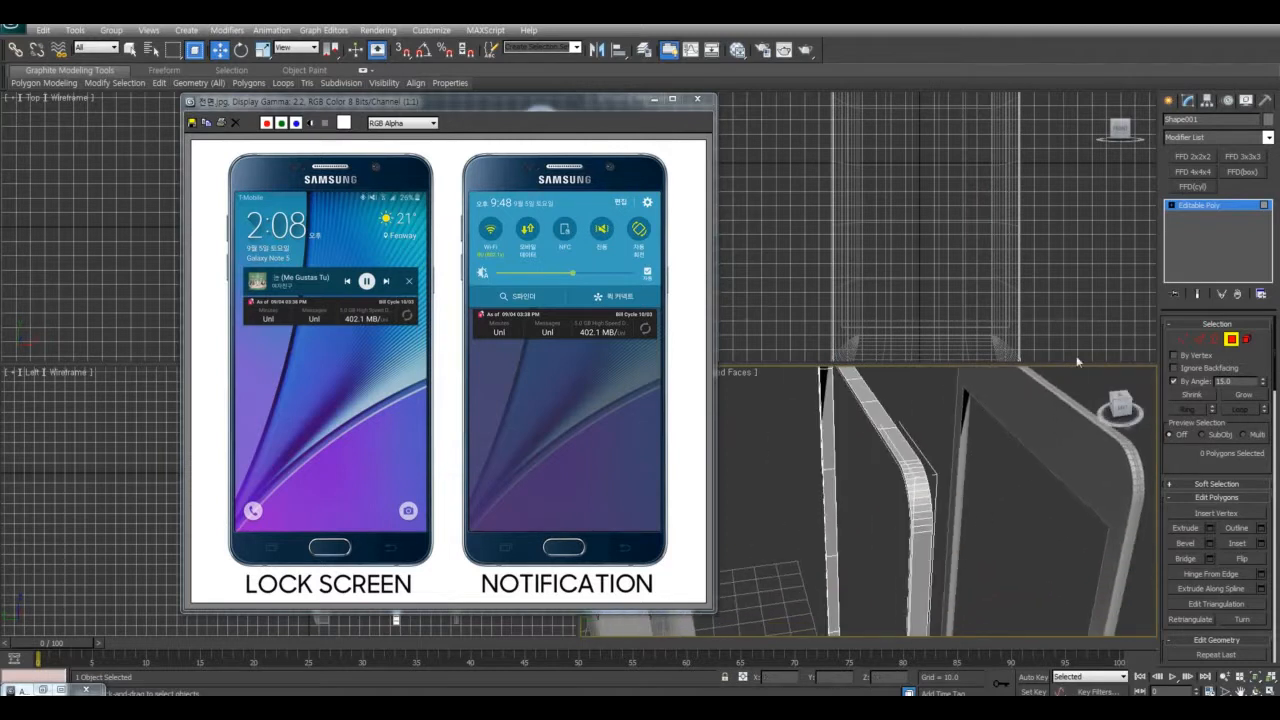
Set the By Angle threshold to 10 and select the rim frame's outer side polygons all the way around
double_click(1238, 381)
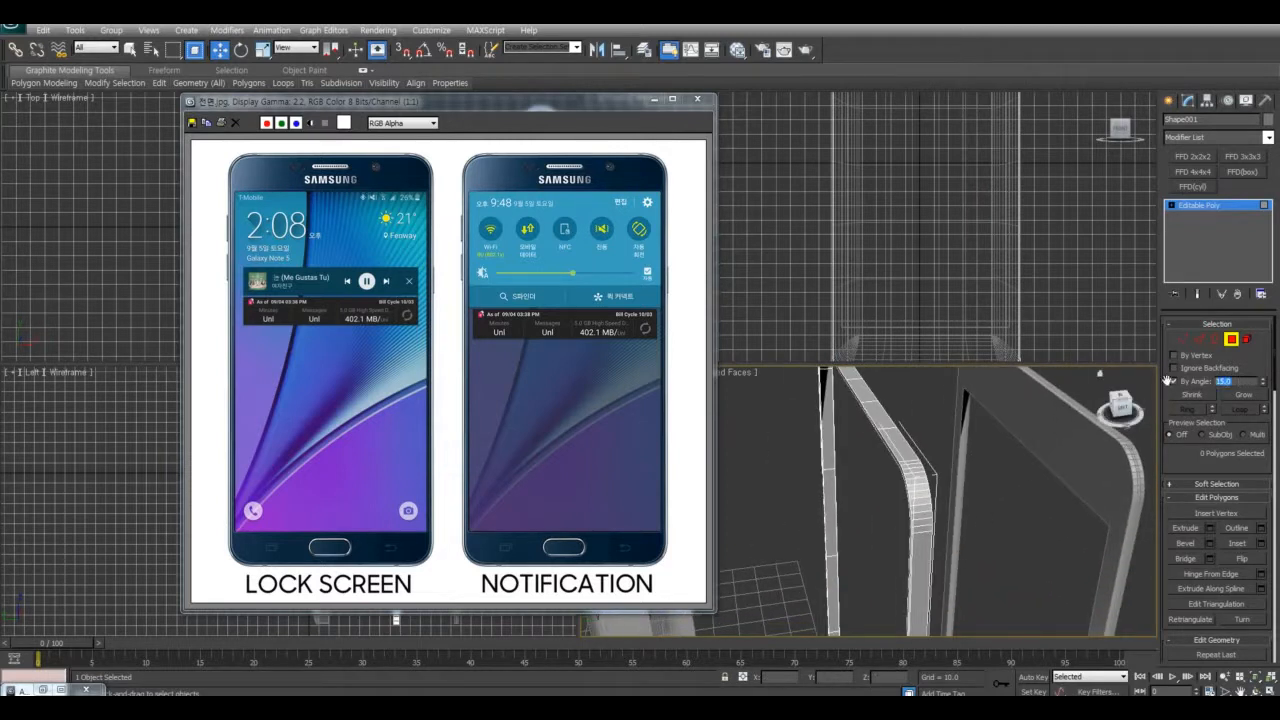
text(8)
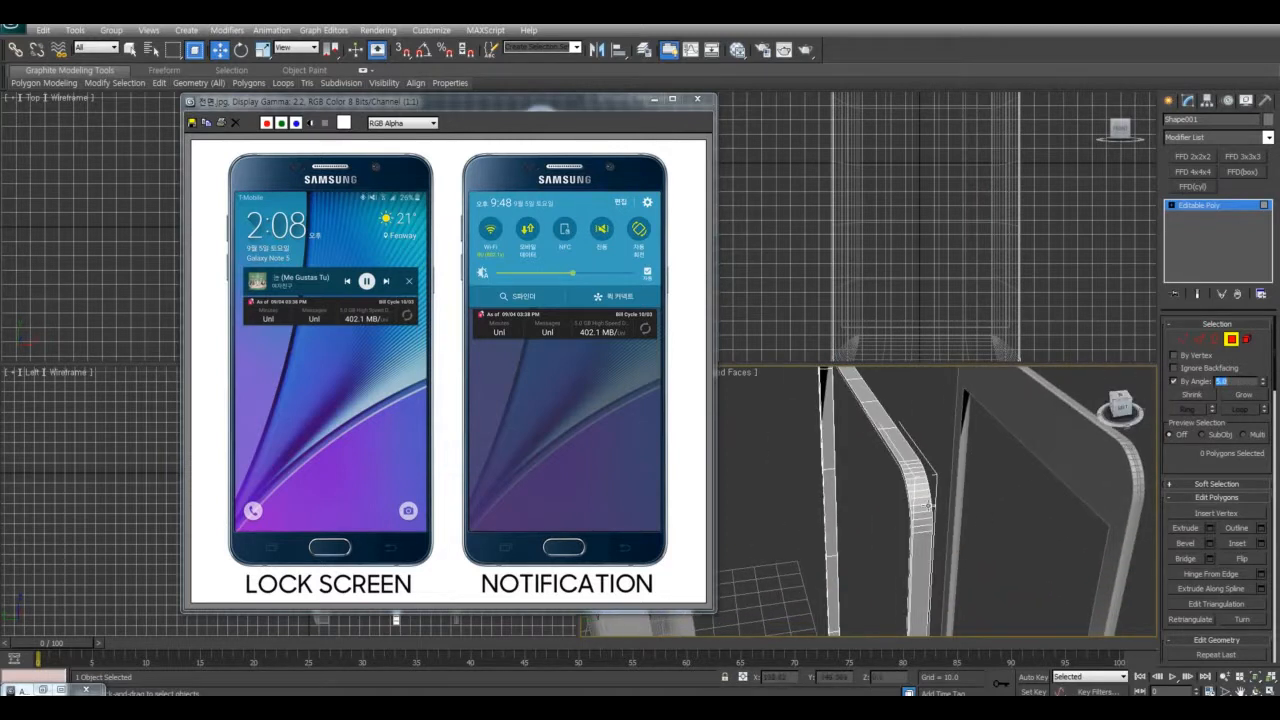
click(912, 478)
ctrl+click(923, 512)
click(917, 500)
key(z)
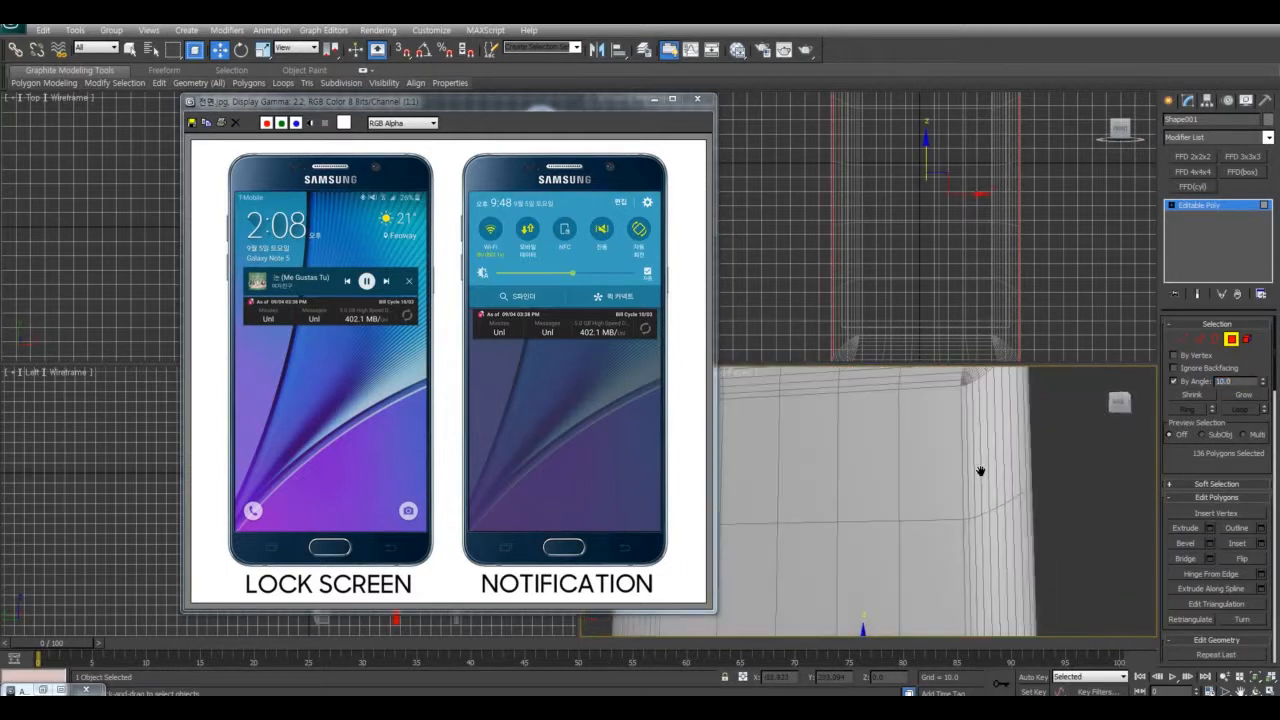
alt+middle_drag(1040, 556, 986, 492)
scroll(850, 584, down, 3)
scroll(984, 480, up, 2)
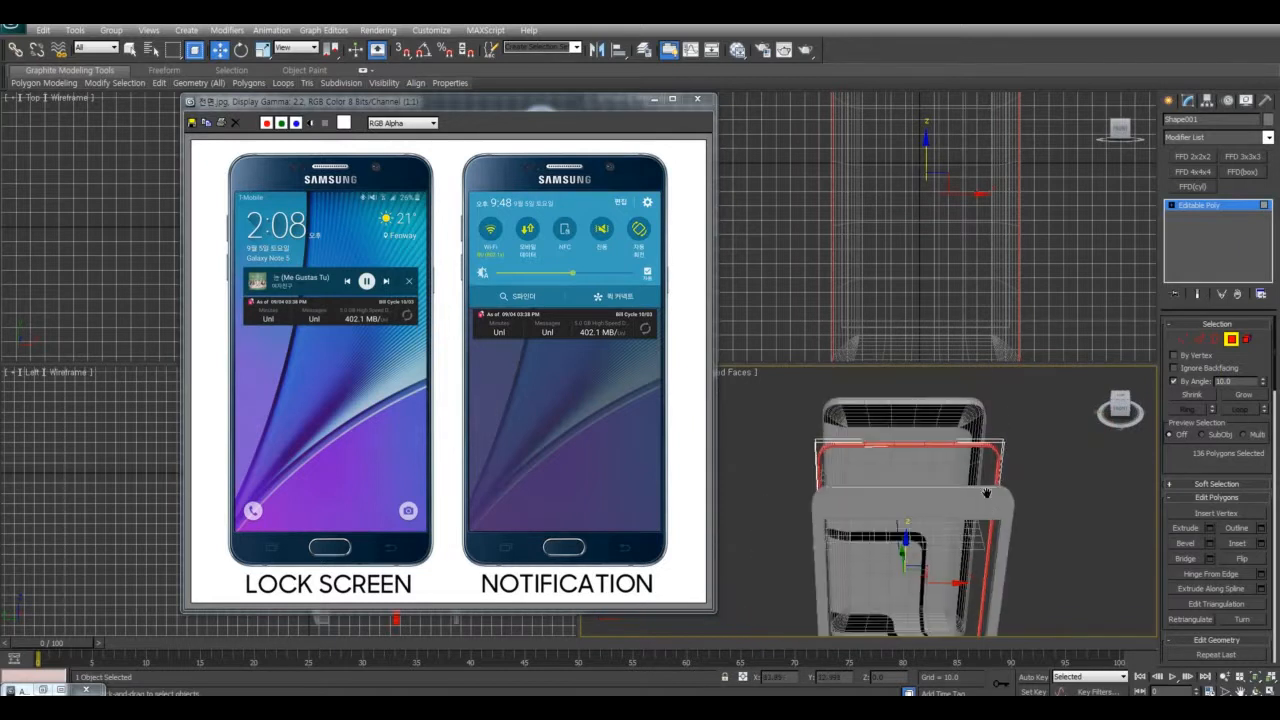
Extrude the rim frame's selected outer polygons outward along local normals by about 1.158
click(1209, 530)
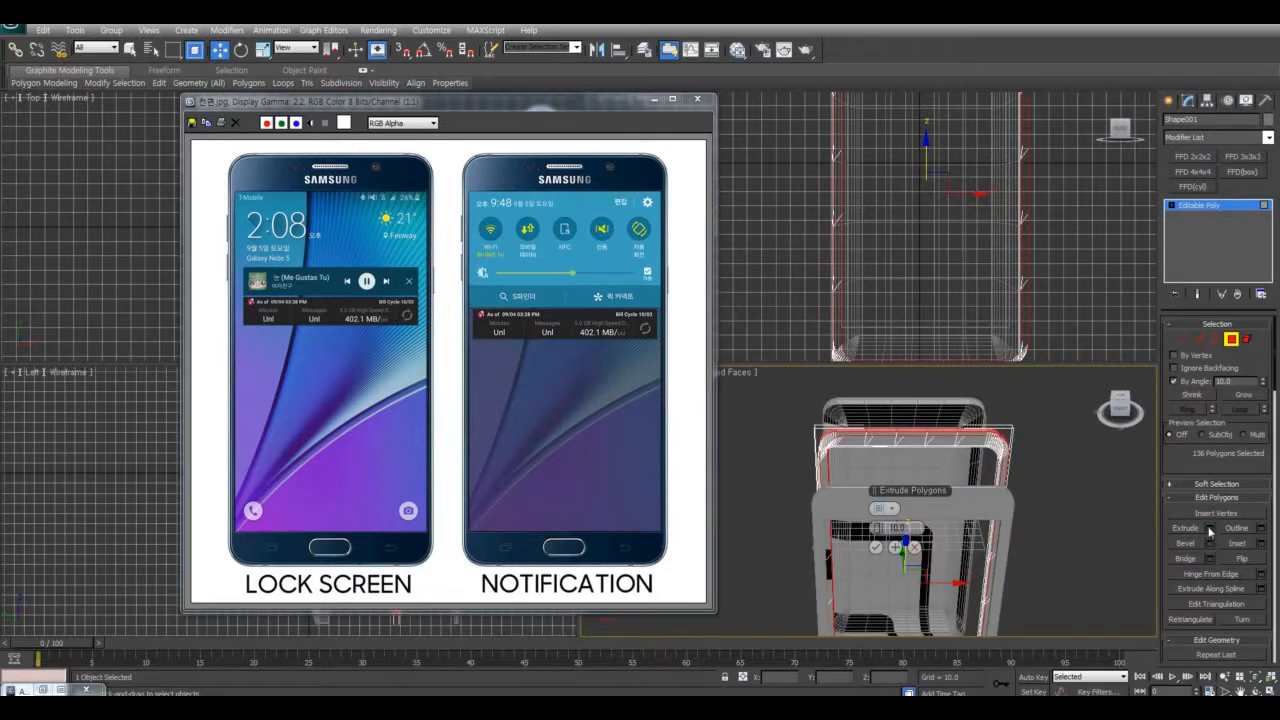
click(891, 508)
click(922, 533)
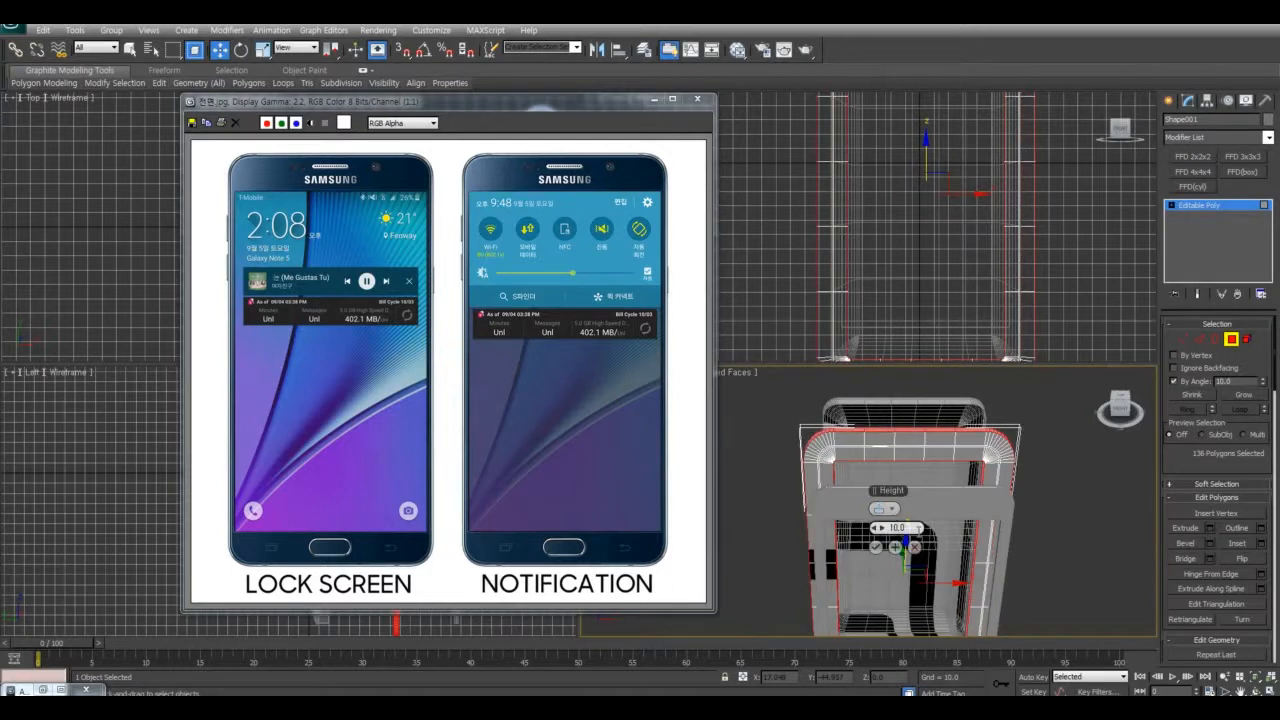
drag(877, 527, 852, 539)
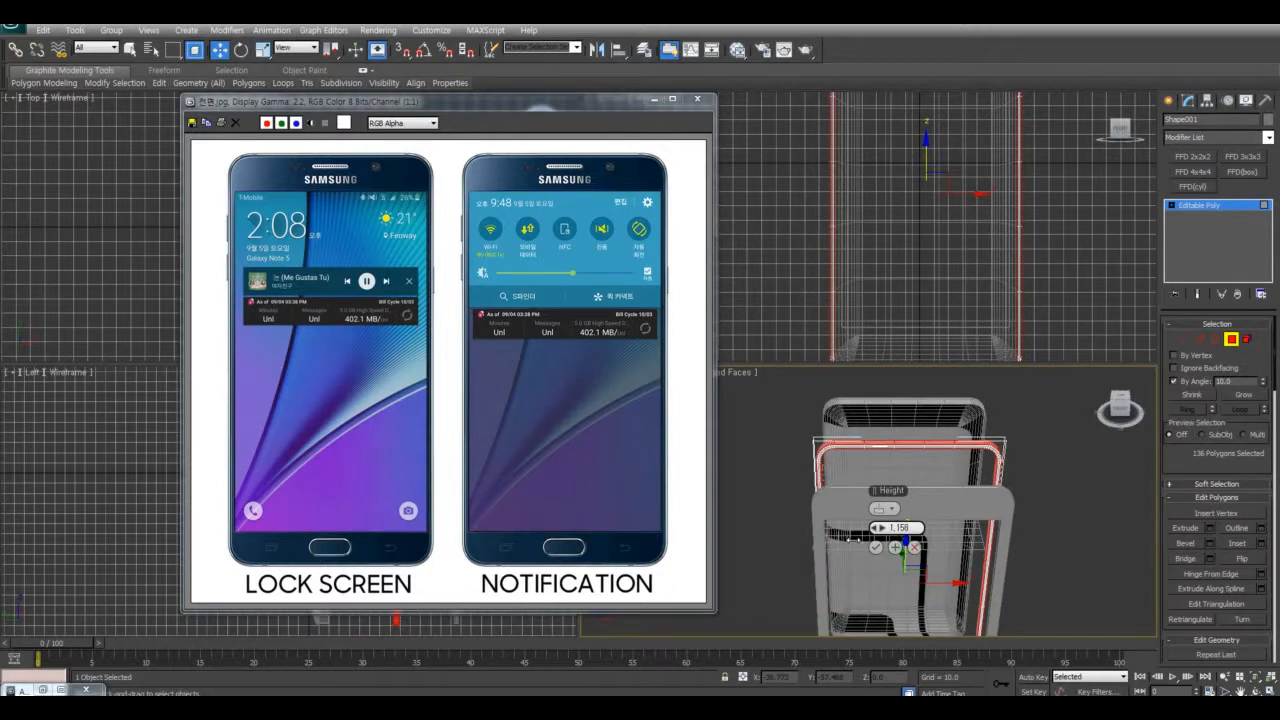
click(876, 548)
click(928, 523)
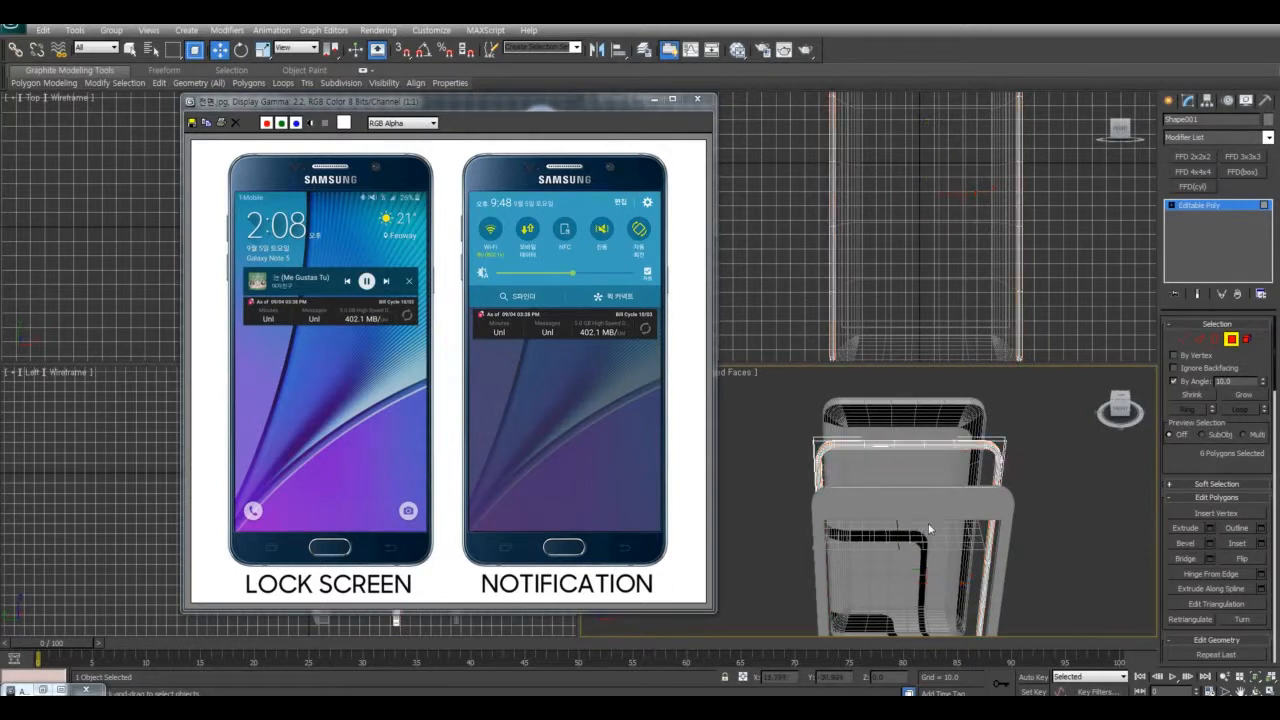
Select the two full edge loops bordering the rim frame's extruded outer band
alt+middle_drag(928, 524, 794, 560)
scroll(1005, 515, up, 4)
alt+middle_drag(1000, 558, 995, 580)
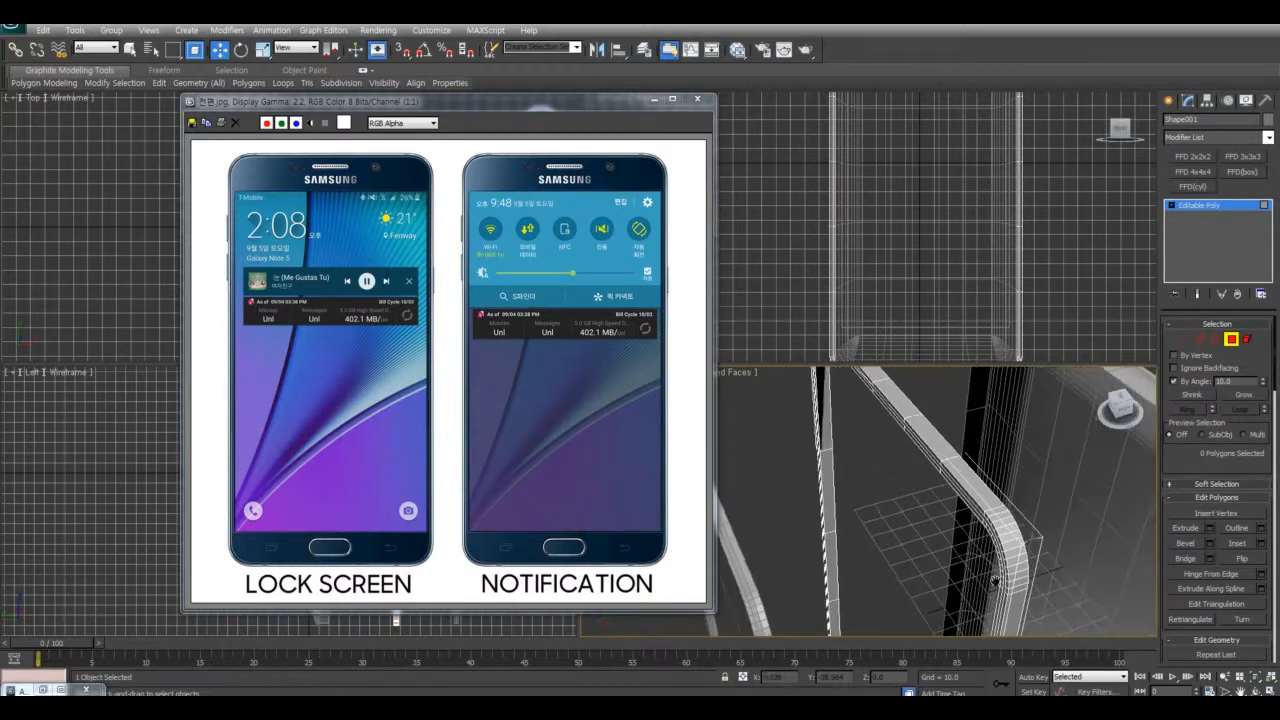
click(1199, 340)
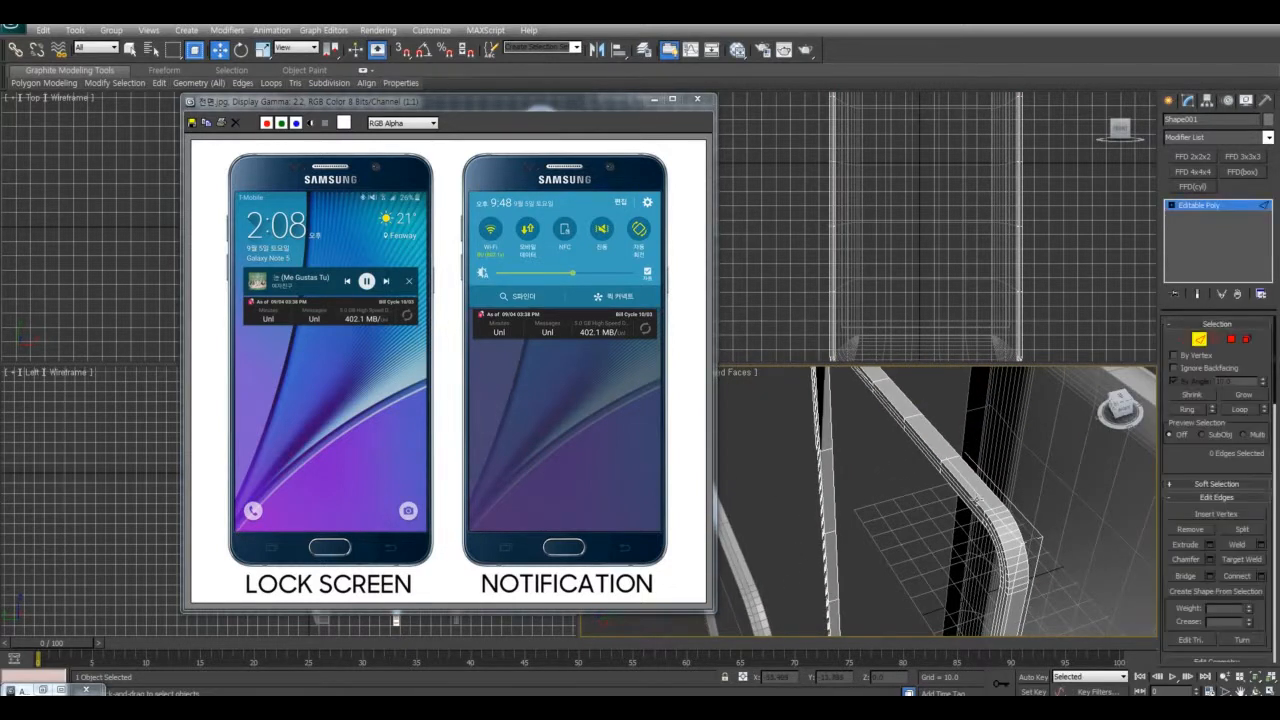
double_click(985, 493)
click(998, 497)
click(1240, 411)
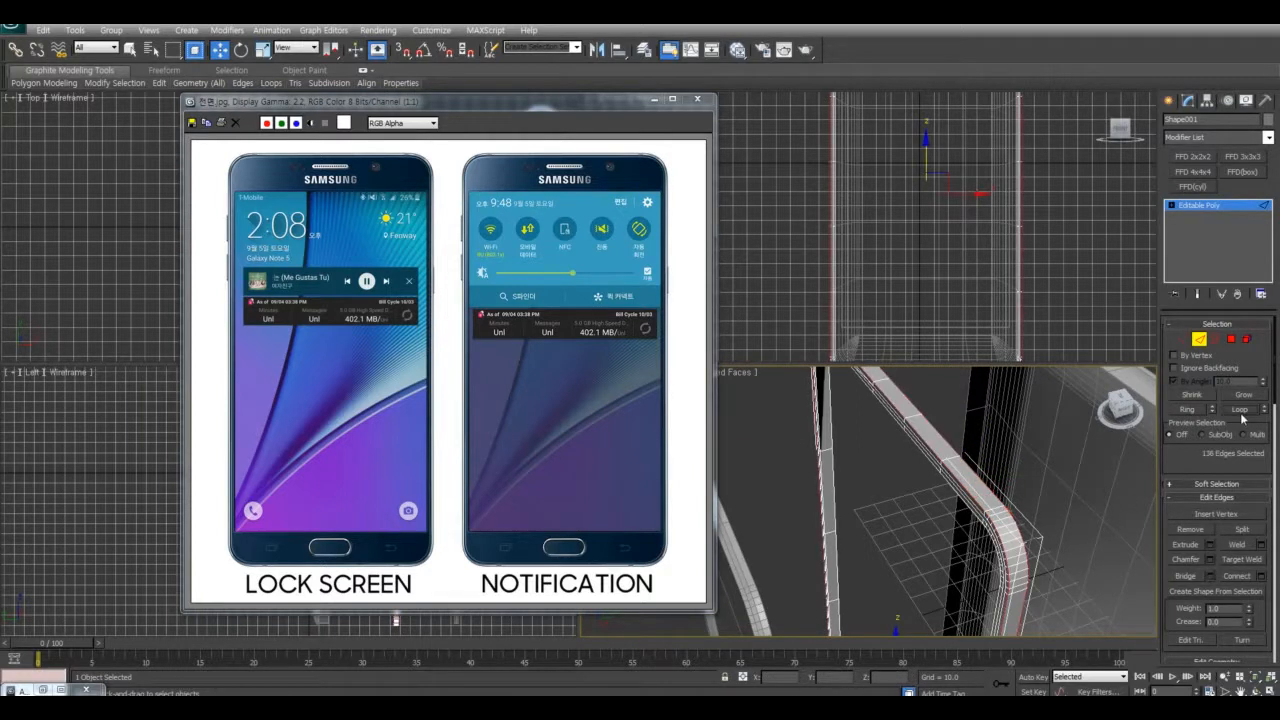
Chamfer the rim frame's selected outer edge loops by 1.0 with 2 segments and clear the edge selection
click(1209, 559)
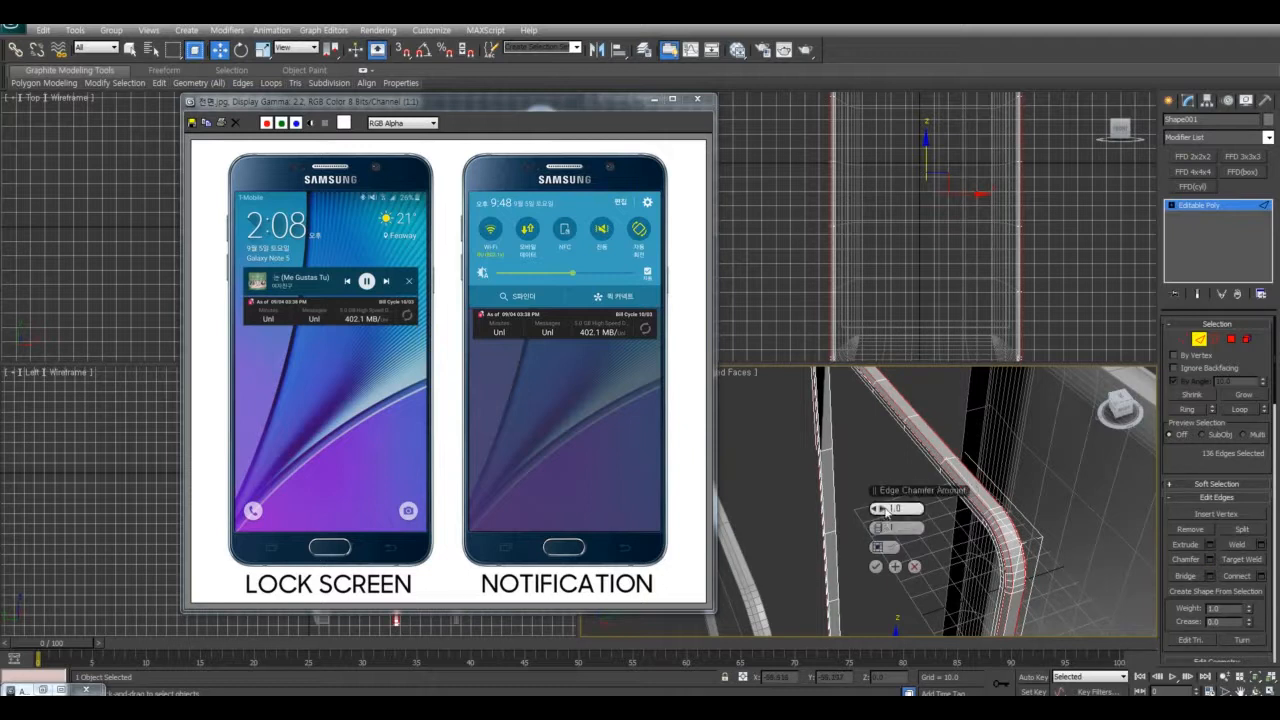
click(886, 526)
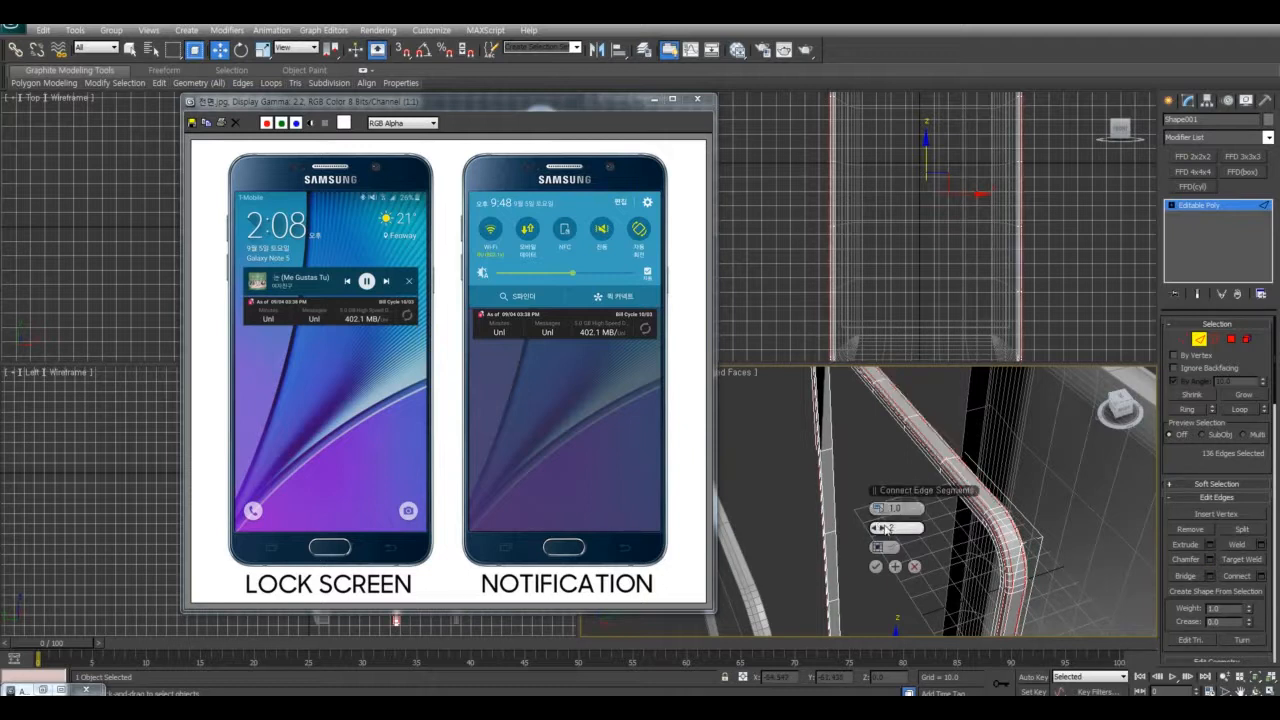
alt+middle_drag(1079, 545, 1023, 486)
scroll(1080, 513, up, 3)
scroll(1004, 586, down, 4)
scroll(1016, 510, up, 4)
drag(881, 514, 881, 511)
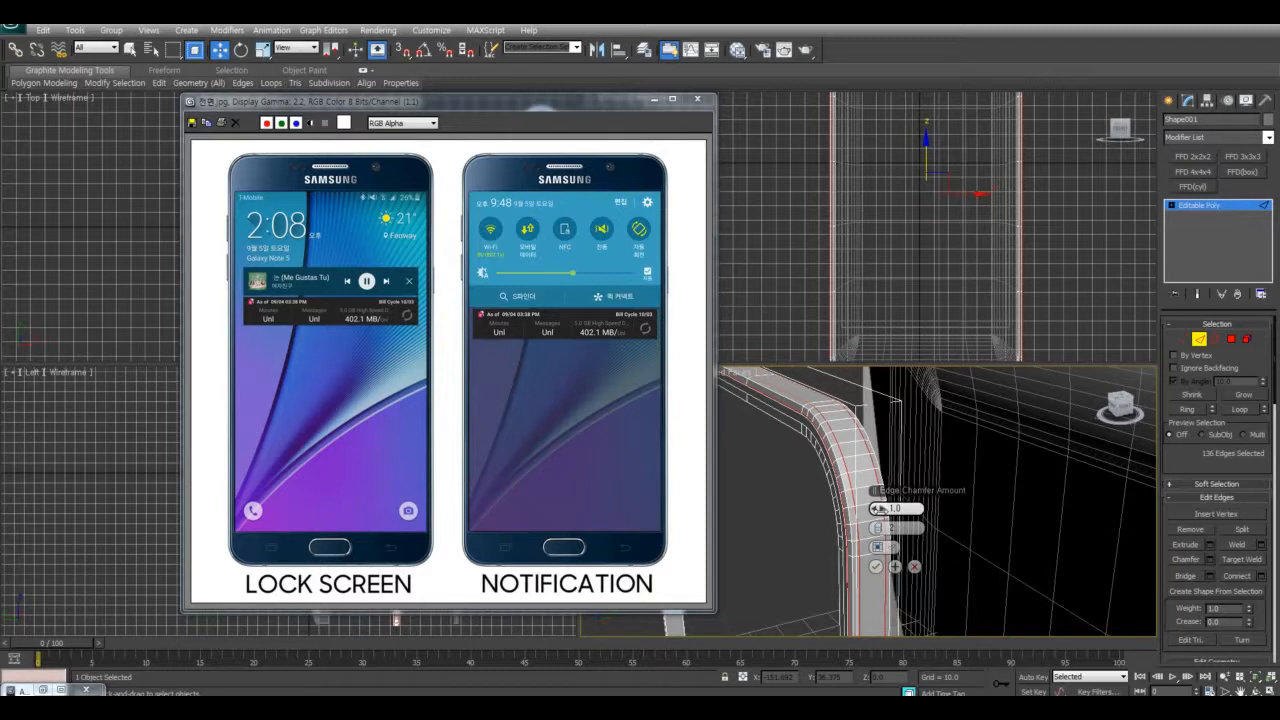
click(875, 566)
click(949, 457)
scroll(948, 460, down, 7)
alt+middle_drag(948, 500, 1047, 558)
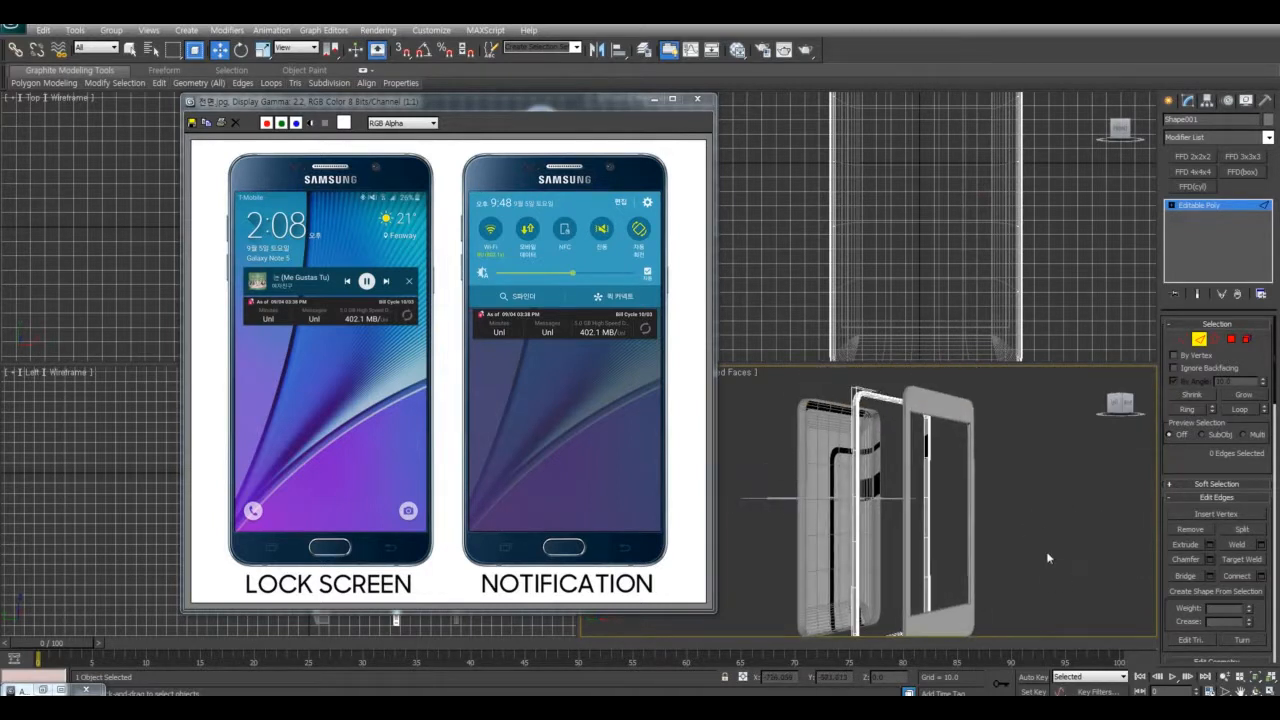